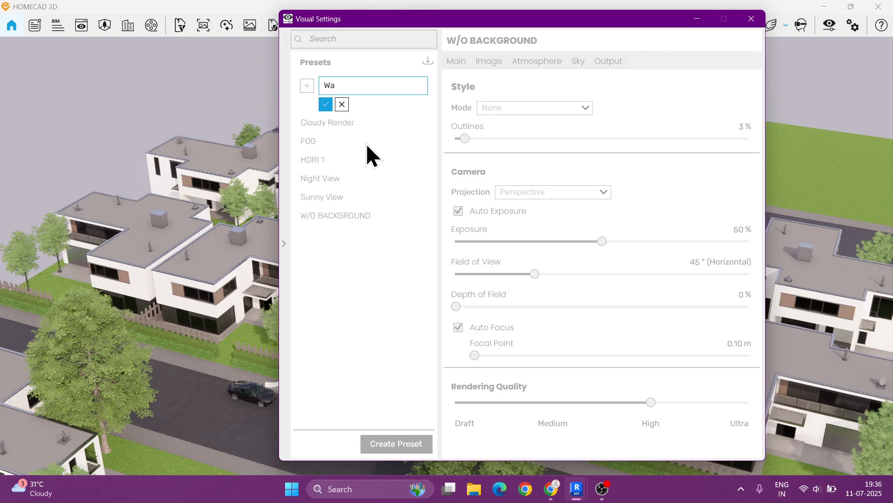
# - Name the new visual settings preset Walkthrough and confirm it
pyautogui.write('hrough')
pyautogui.click(325, 104)
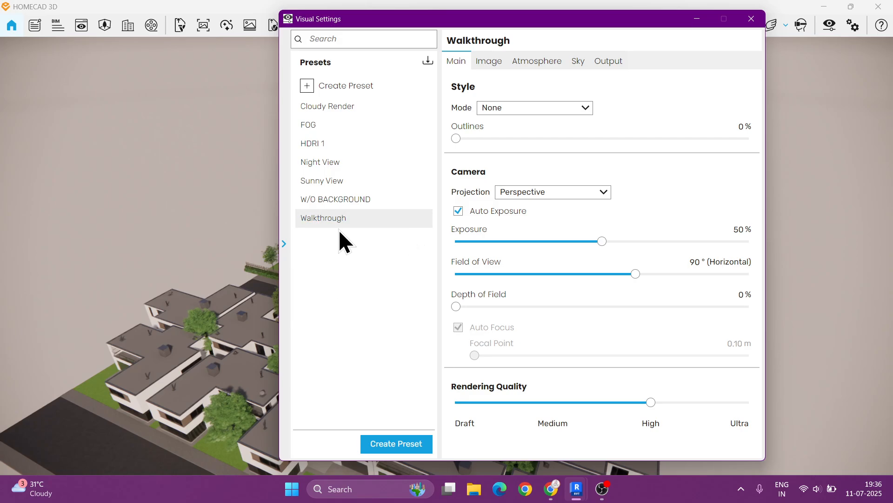
# - Collapse the presets list and set the outline thickness to 5%
pyautogui.click(284, 244)
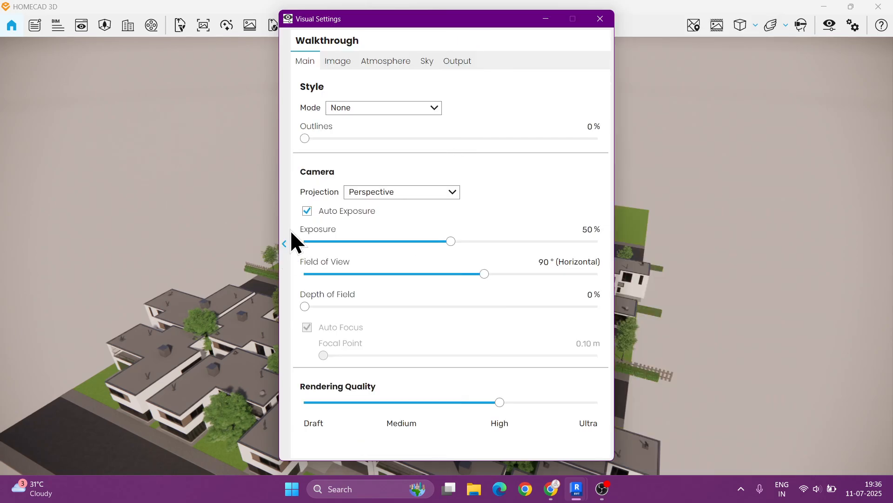
pyautogui.click(586, 126)
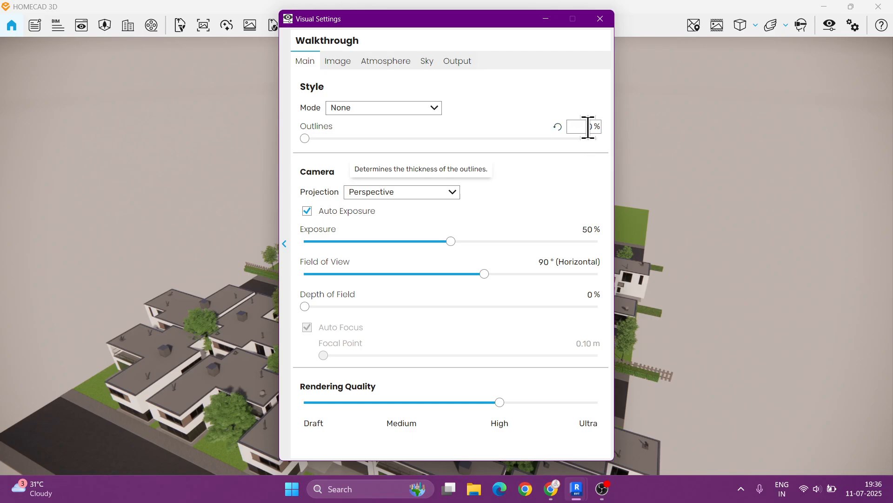
pyautogui.write('1')
pyautogui.press('Up')
pyautogui.press('Up')
pyautogui.press('Up')
pyautogui.press('Up')
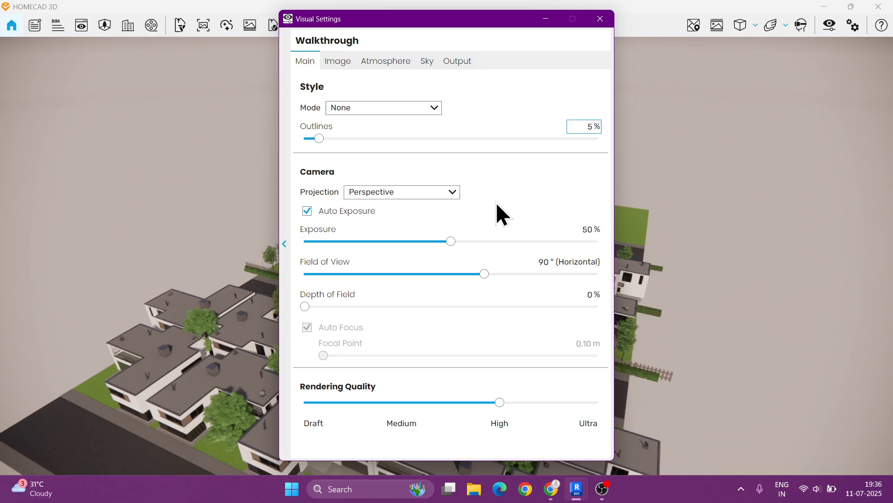
# - Set the camera field of view to 45° and close the visual settings
pyautogui.click(542, 262)
pyautogui.press('BackSpace')
pyautogui.press('BackSpace')
pyautogui.write('45')
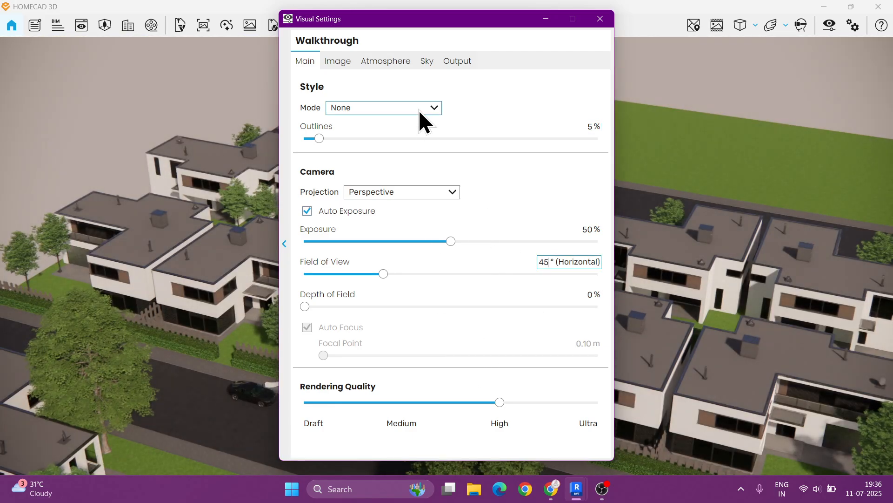
pyautogui.click(339, 65)
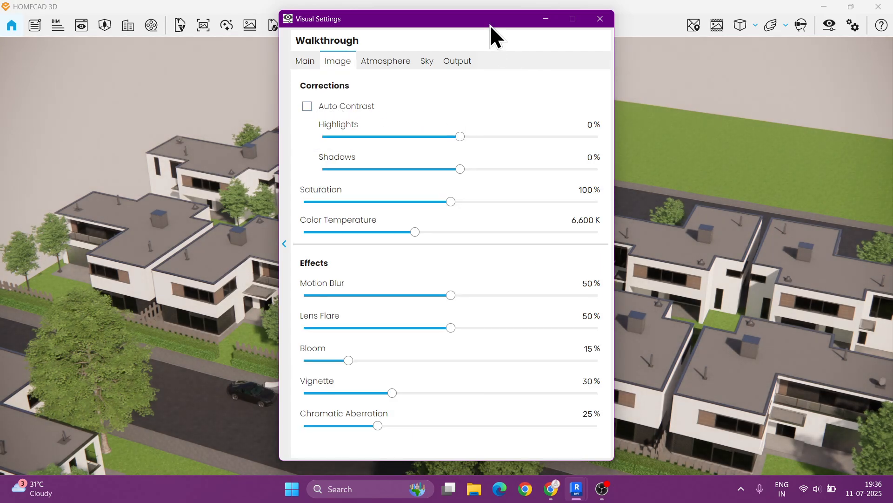
pyautogui.moveTo(490, 25); pyautogui.dragTo(310, 43)
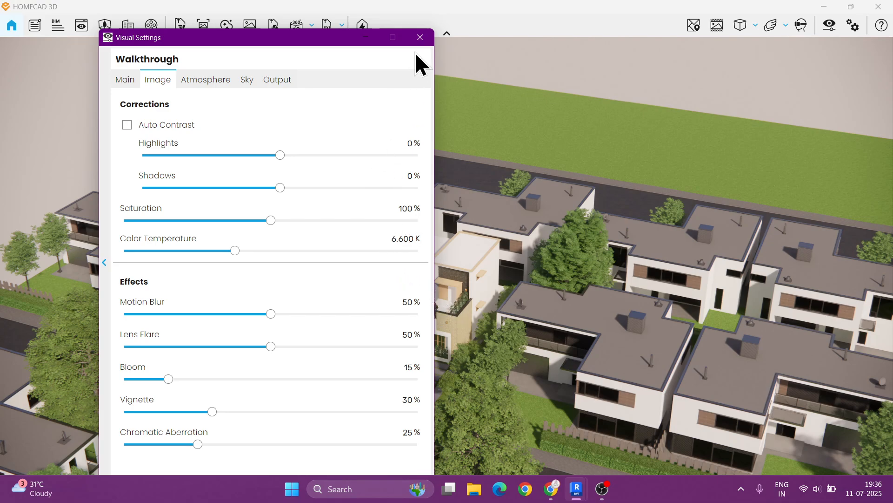
pyautogui.click(420, 40)
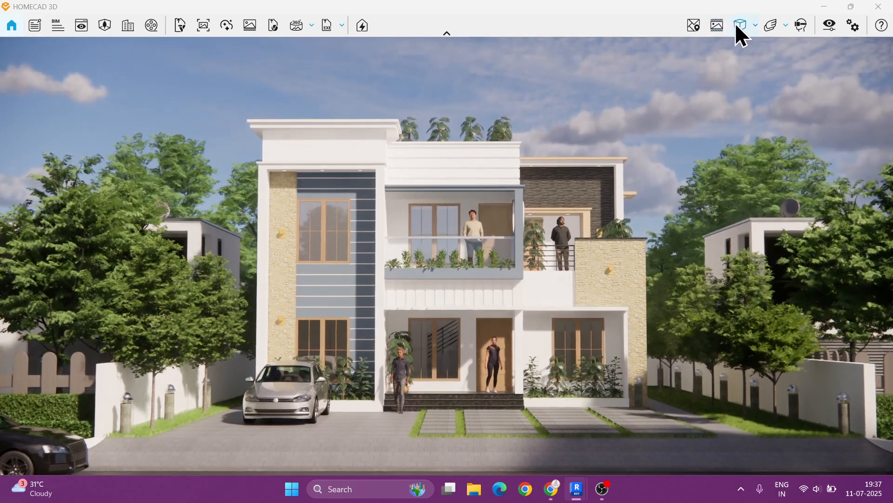
# - Switch the camera projection to two-point perspective
pyautogui.click(755, 26)
pyautogui.click(770, 65)
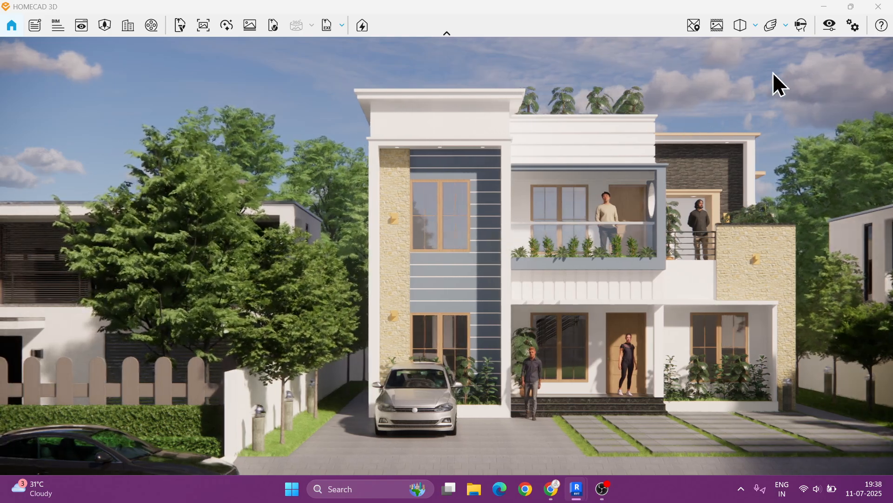
# - Reopen the visual settings and set the output resolution to Custom 1350 × 1080
pyautogui.click(829, 29)
pyautogui.click(458, 61)
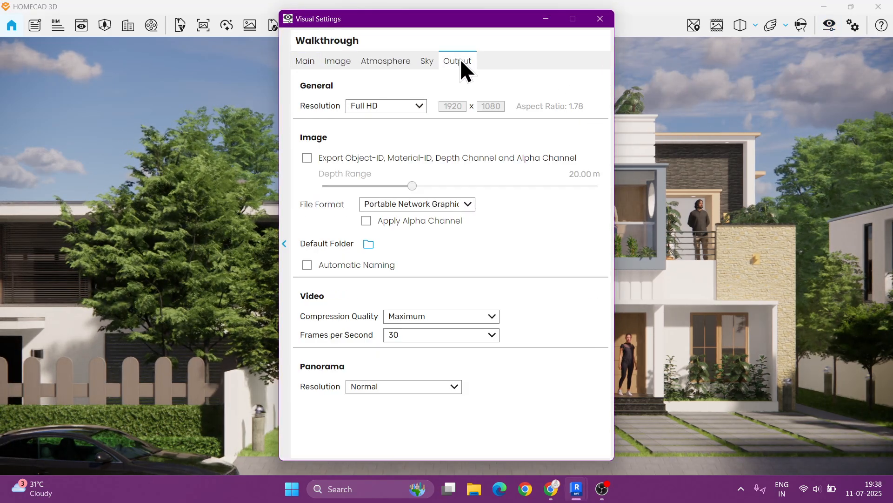
pyautogui.click(399, 106)
pyautogui.click(376, 184)
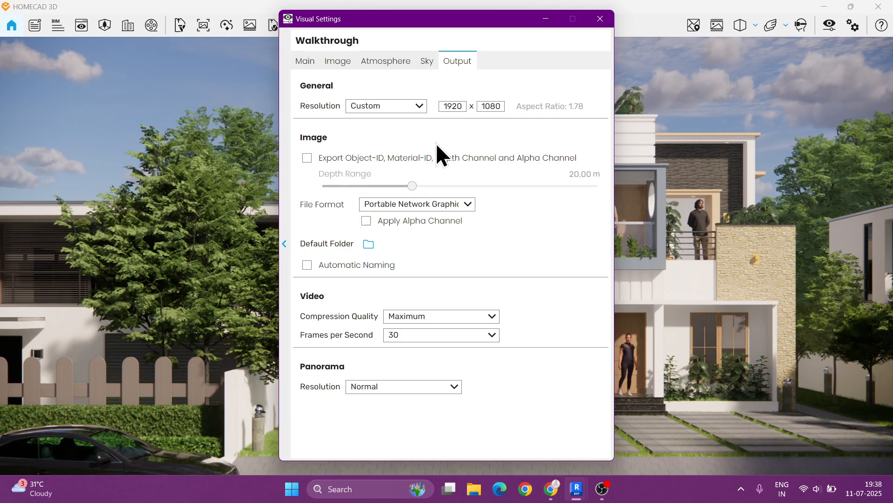
pyautogui.doubleClick(463, 106)
pyautogui.write('1350')
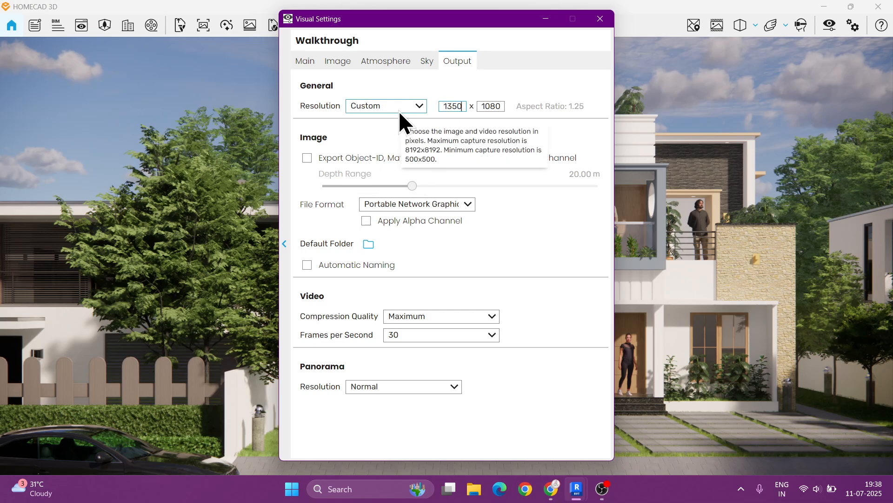
pyautogui.click(492, 107)
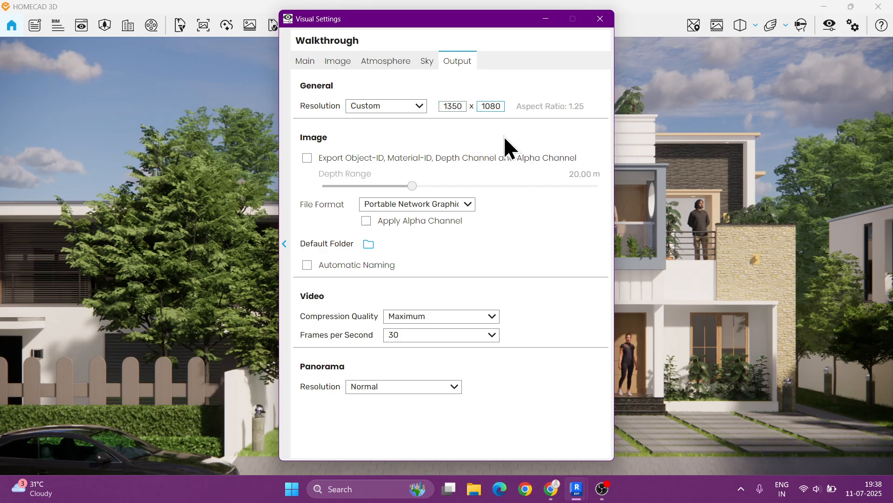
# - Turn on the render-frame preview and set the video compression quality to Maximum
pyautogui.click(716, 27)
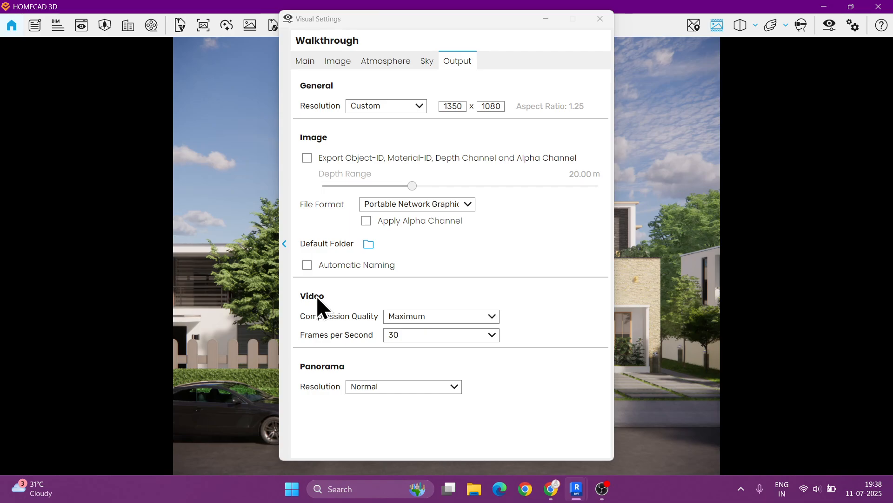
pyautogui.click(424, 316)
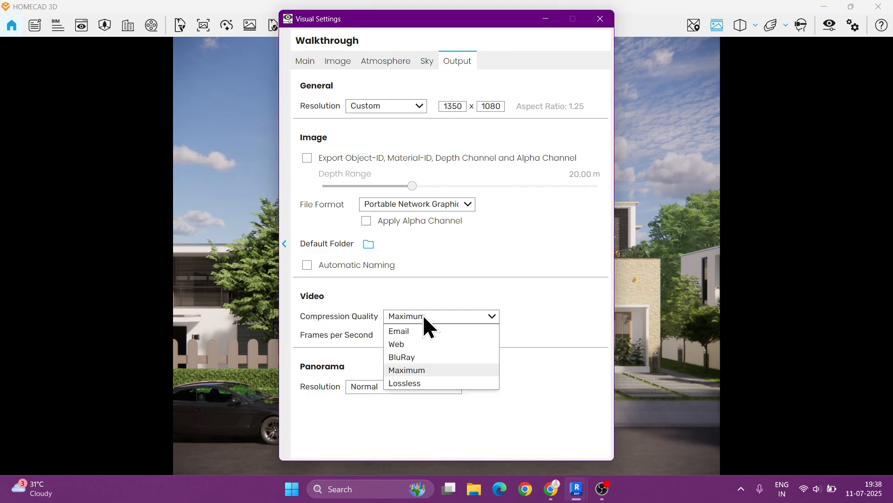
pyautogui.click(415, 373)
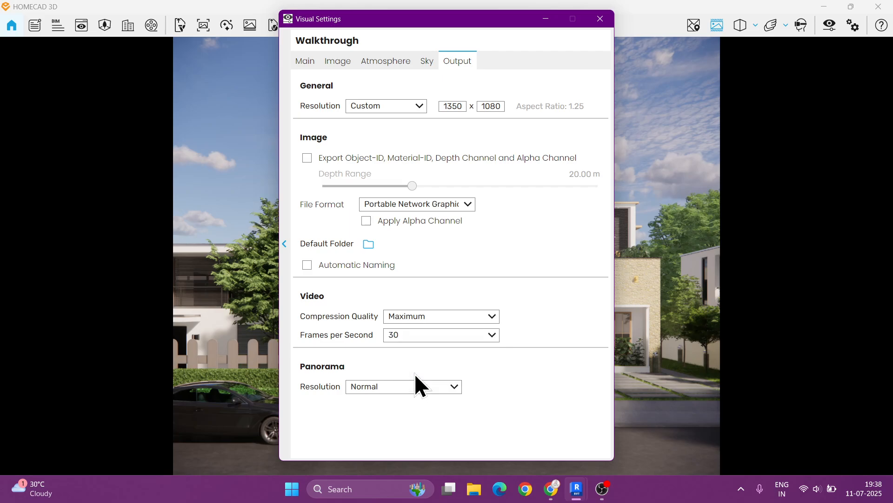
# - Set the video frame rate to 60 frames per second
pyautogui.click(409, 336)
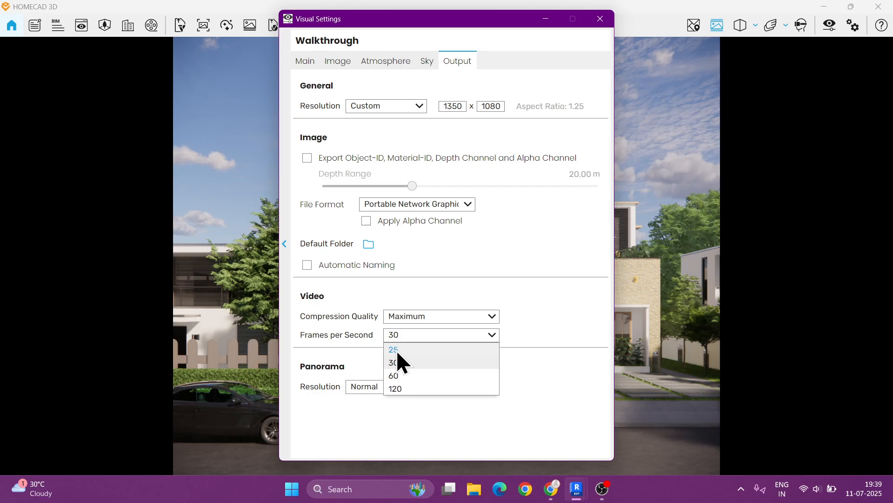
pyautogui.click(396, 350)
pyautogui.click(401, 335)
pyautogui.click(402, 388)
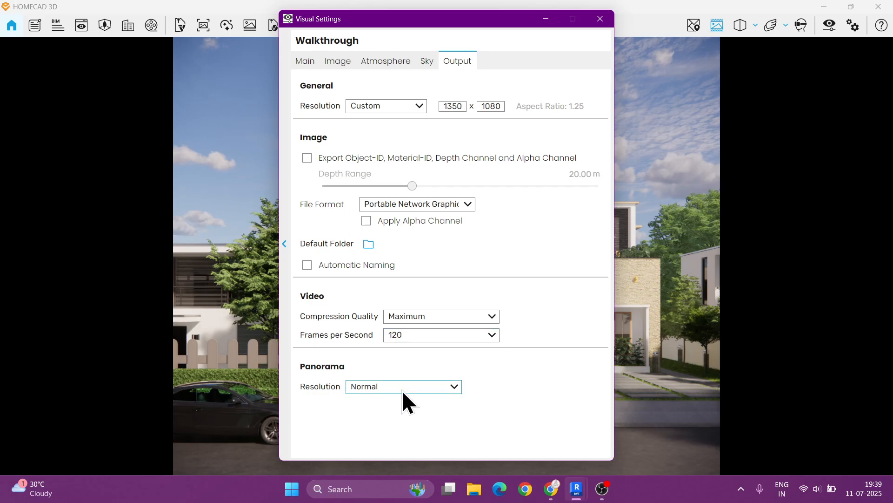
pyautogui.click(406, 333)
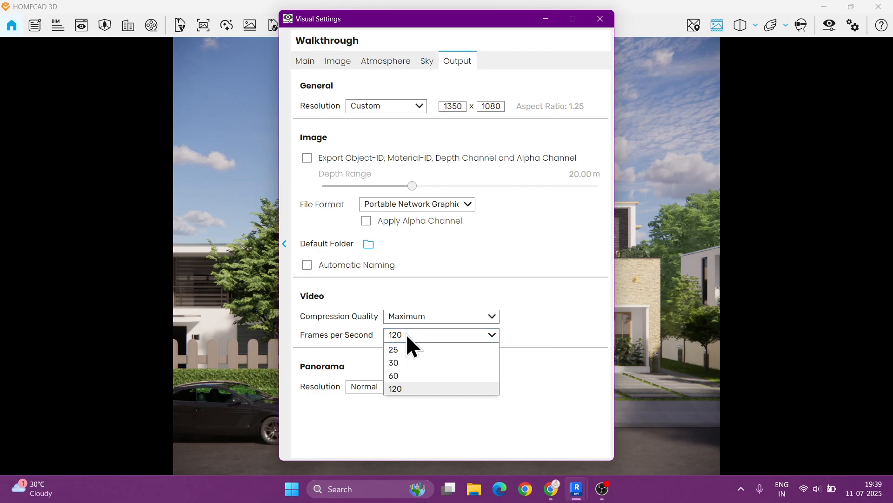
pyautogui.click(395, 375)
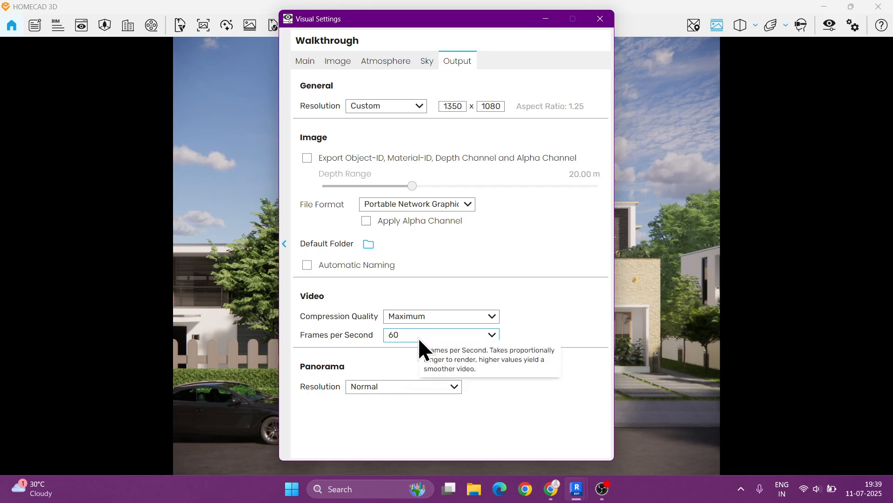
# - Switch to Windows display settings and check the screen's refresh rate under Advanced display
pyautogui.click(892, 498)
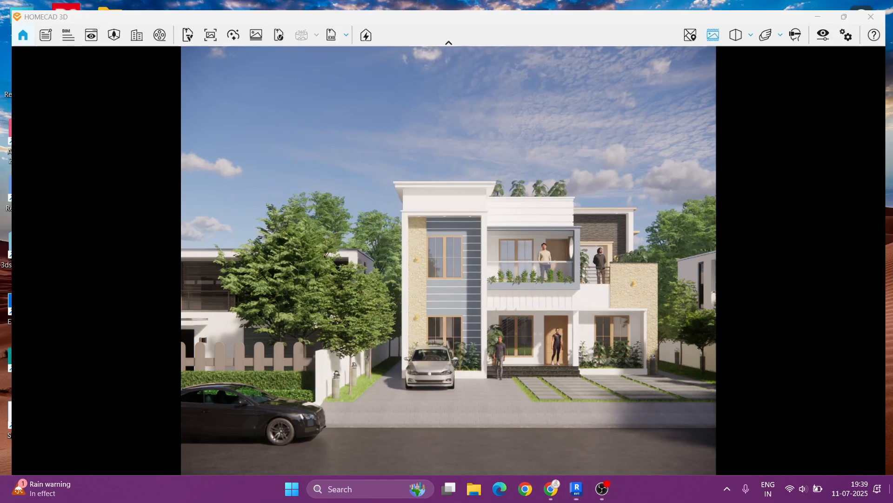
pyautogui.rightClick(404, 174)
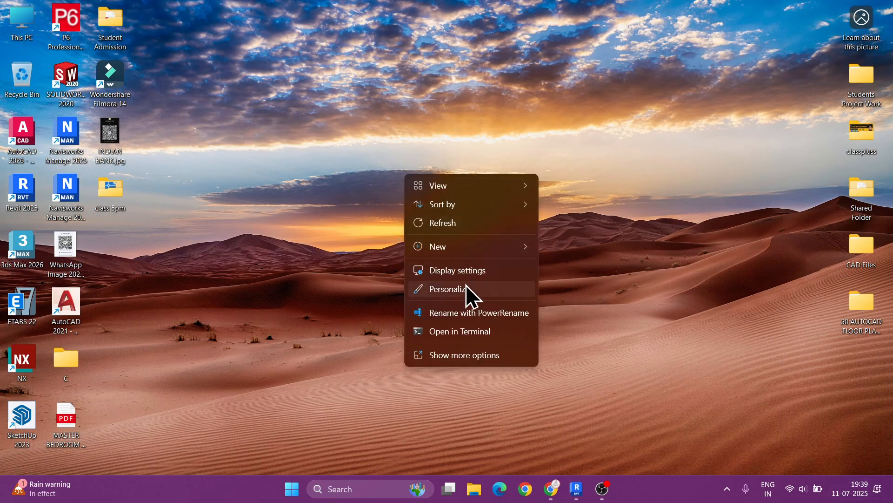
pyautogui.click(460, 287)
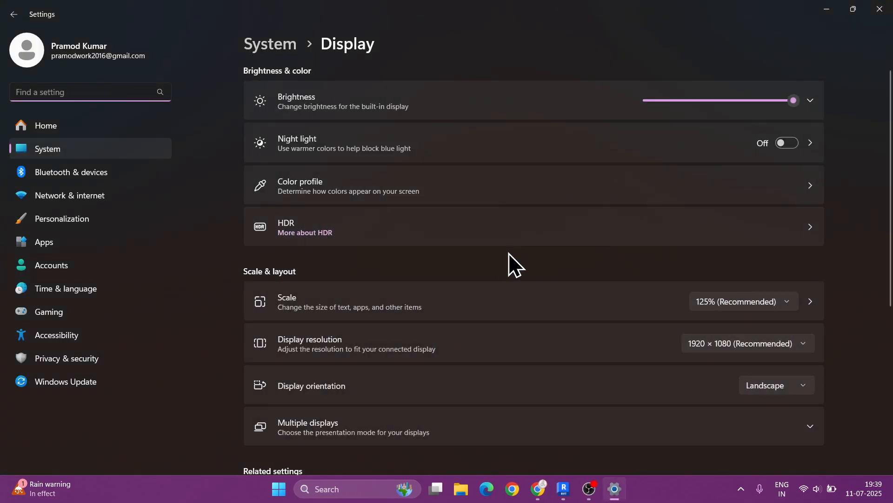
pyautogui.scroll(-4, 509, 254)
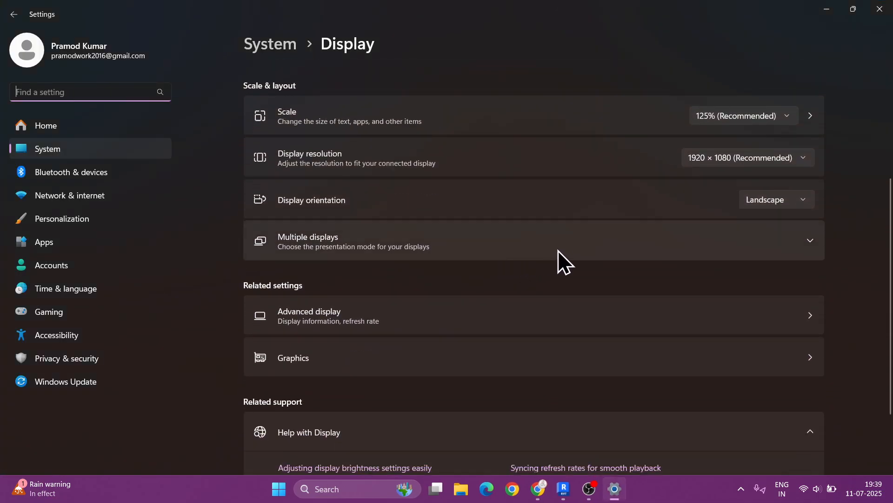
pyautogui.scroll(-1, 588, 258)
pyautogui.scroll(-1, 587, 258)
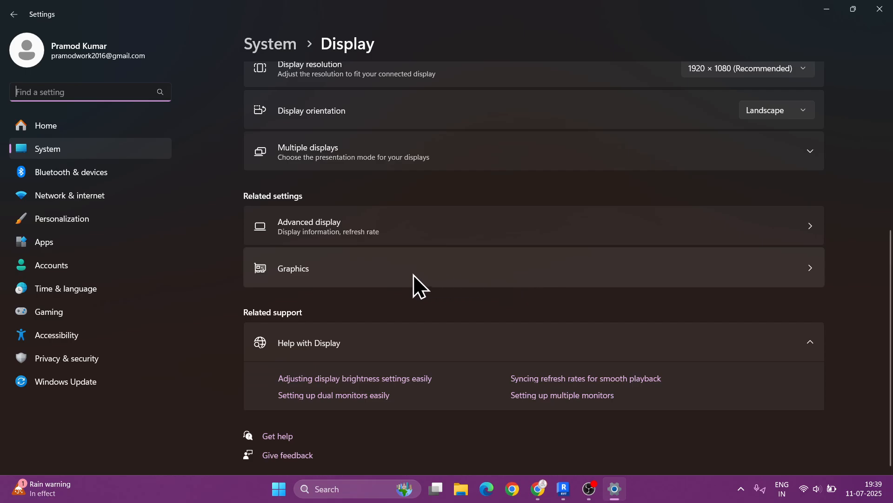
pyautogui.click(552, 241)
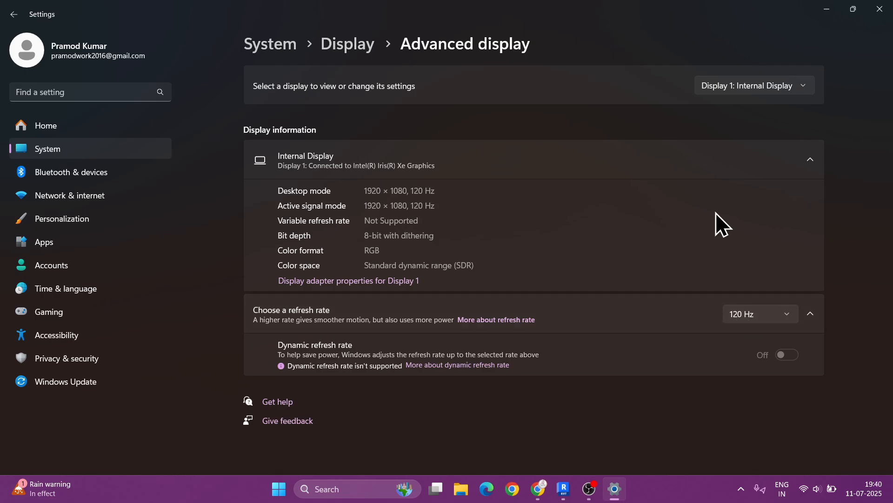
pyautogui.click(879, 8)
# - Switch back to HOMECAD 3D, enable Automatic Naming for exports, and close the visual settings
pyautogui.moveTo(579, 497)
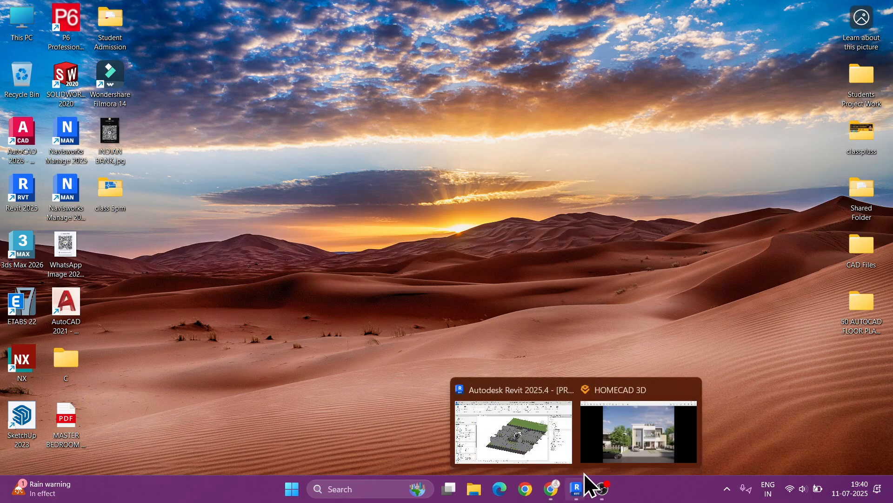
pyautogui.click(616, 435)
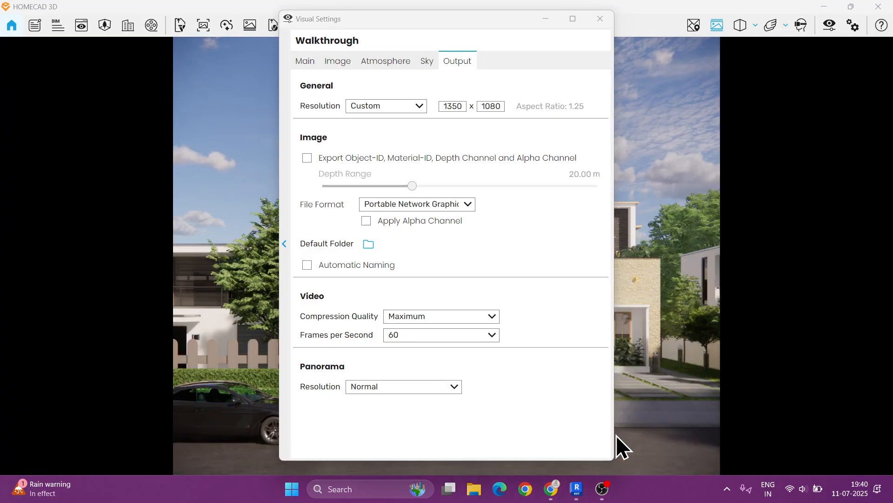
pyautogui.click(431, 334)
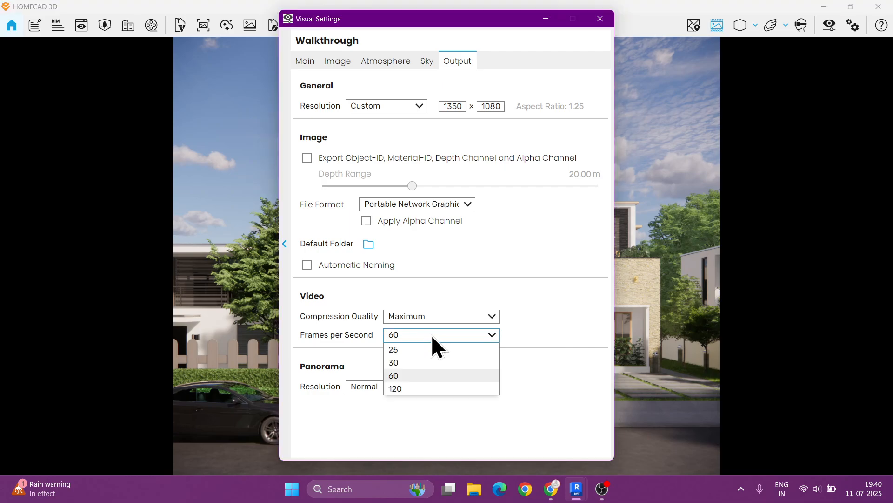
pyautogui.click(421, 372)
pyautogui.click(518, 269)
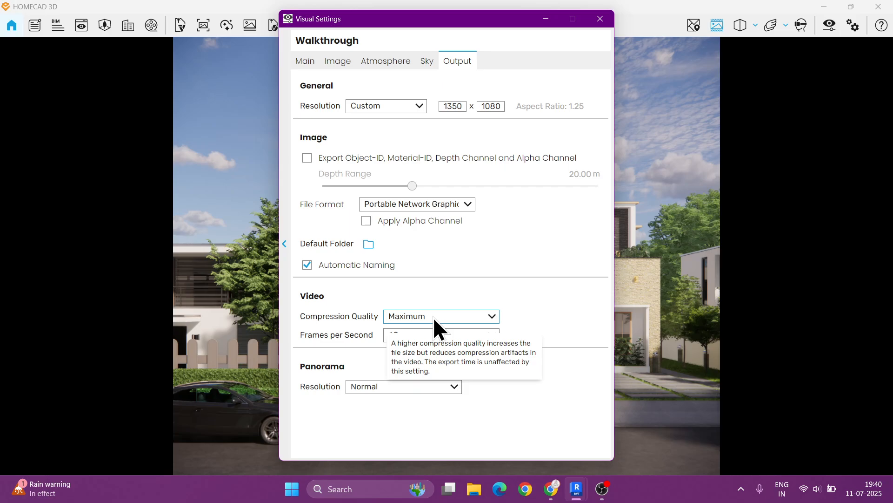
pyautogui.click(599, 26)
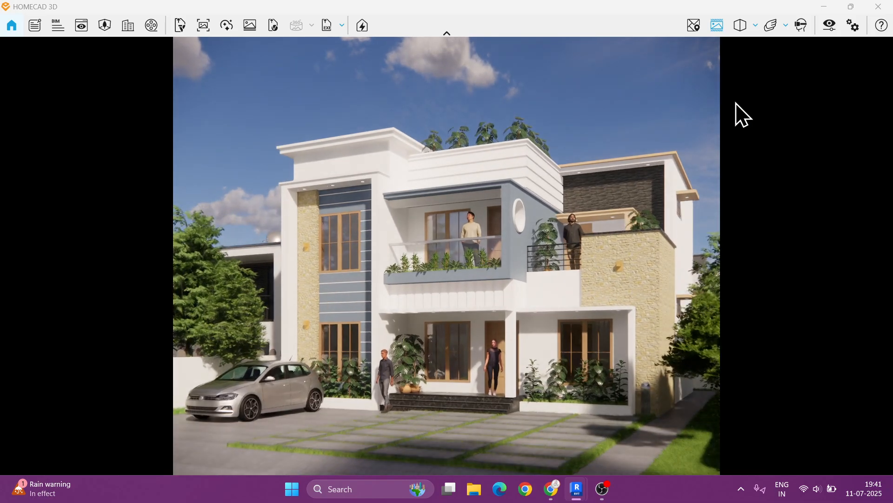
# - Reopen the visual settings and arrange the dialog beside the restored program window
pyautogui.click(830, 25)
pyautogui.moveTo(456, 24); pyautogui.dragTo(183, 44)
pyautogui.moveTo(473, 7); pyautogui.dragTo(547, 27)
pyautogui.moveTo(190, 37); pyautogui.dragTo(185, 90)
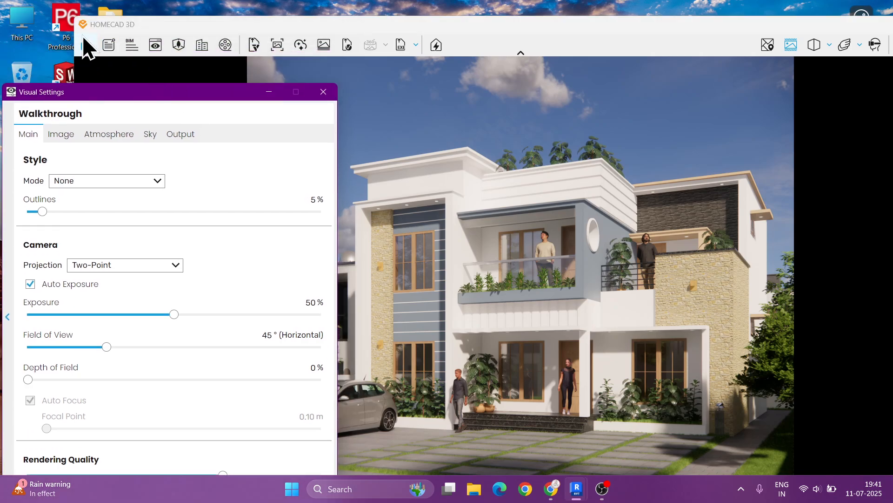
pyautogui.moveTo(75, 27); pyautogui.dragTo(410, 28)
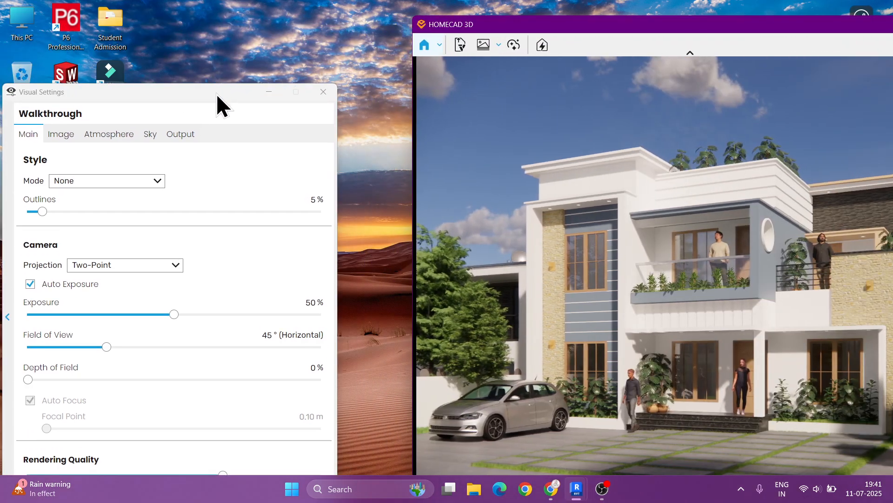
pyautogui.moveTo(219, 92); pyautogui.dragTo(269, 34)
pyautogui.click(469, 22)
pyautogui.moveTo(470, 22)
pyautogui.mouseDown()
pyautogui.moveTo(416, 15)
pyautogui.moveTo(424, 16)
pyautogui.mouseUp()
pyautogui.moveTo(224, 30); pyautogui.dragTo(186, 28)
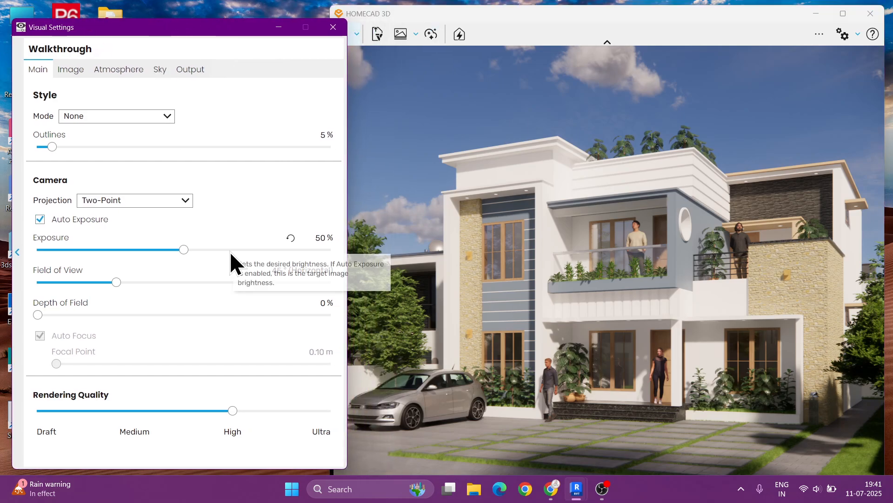
# - Set the sun brightness in the Atmosphere settings to 30%
pyautogui.click(102, 76)
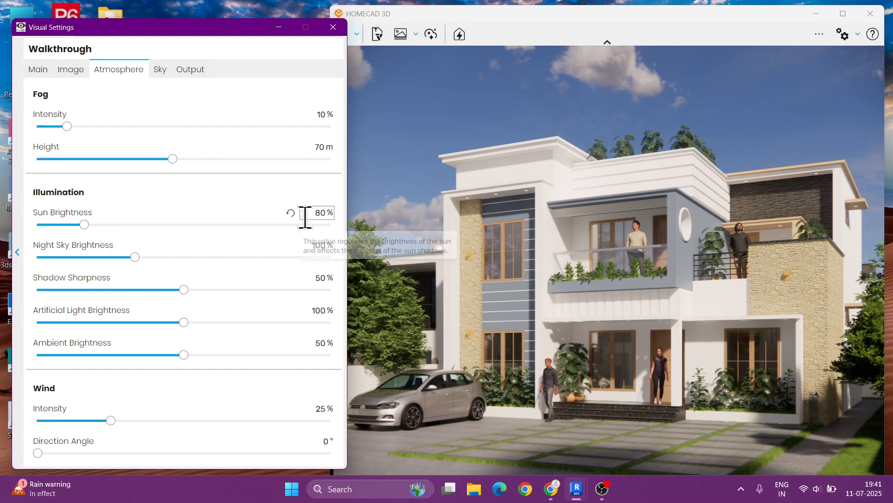
pyautogui.click(330, 217)
pyautogui.write('40')
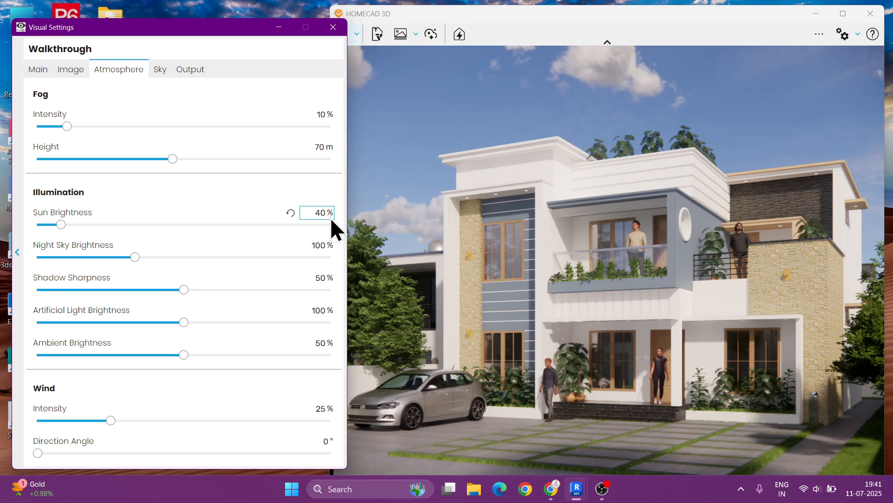
pyautogui.press('BackSpace')
pyautogui.press('BackSpace')
pyautogui.write('30')
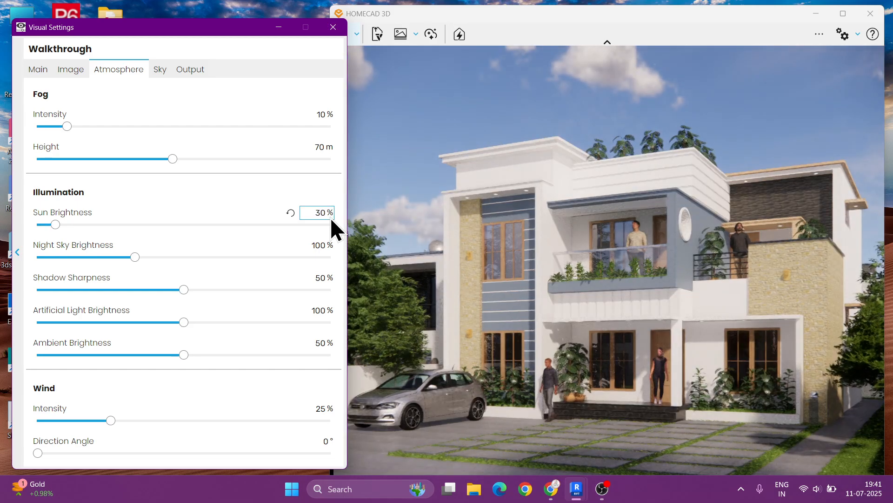
# - Turn the fog intensity down to 0% and set shadow sharpness to 30%
pyautogui.moveTo(67, 126); pyautogui.dragTo(28, 132)
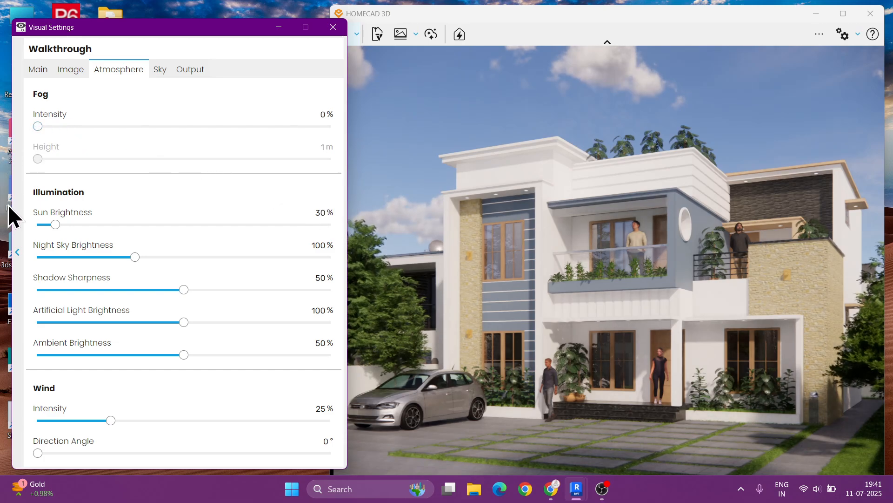
pyautogui.moveTo(183, 289); pyautogui.dragTo(126, 289)
# - Reset the artificial light brightness to its default and raise ambient brightness to 100%
pyautogui.moveTo(181, 323); pyautogui.dragTo(559, 286)
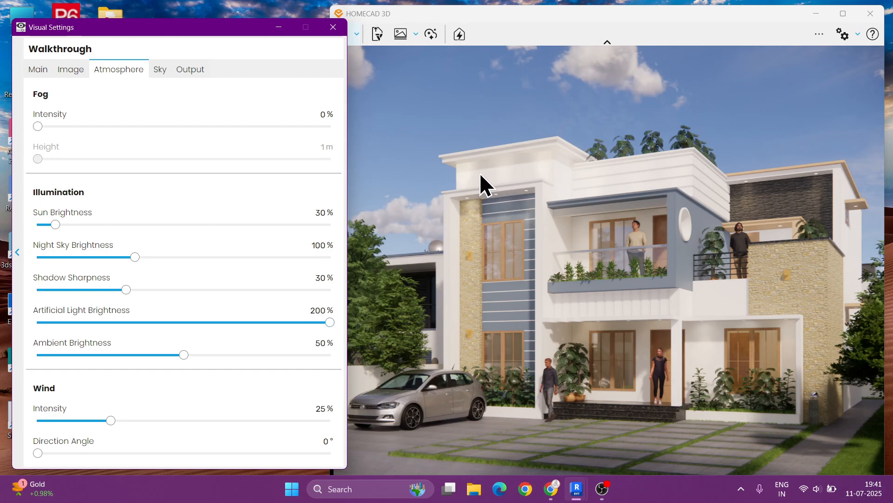
pyautogui.moveTo(333, 322); pyautogui.dragTo(295, 335)
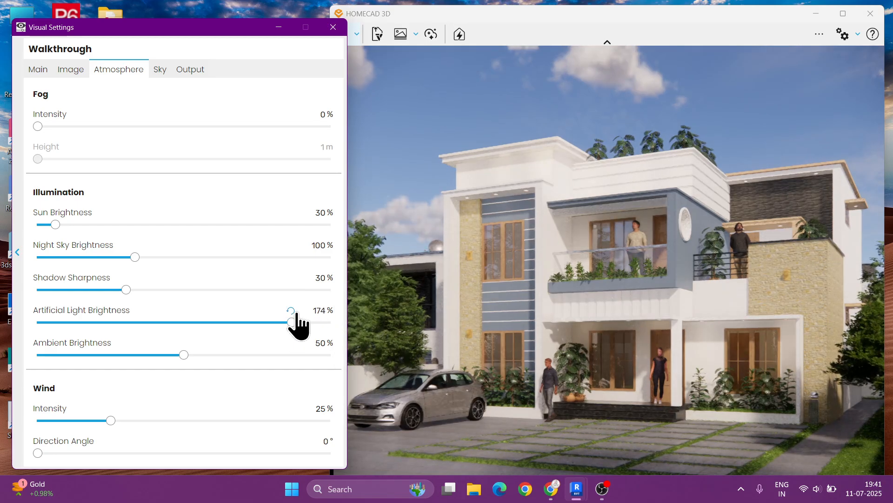
pyautogui.click(291, 310)
pyautogui.moveTo(185, 356); pyautogui.dragTo(350, 359)
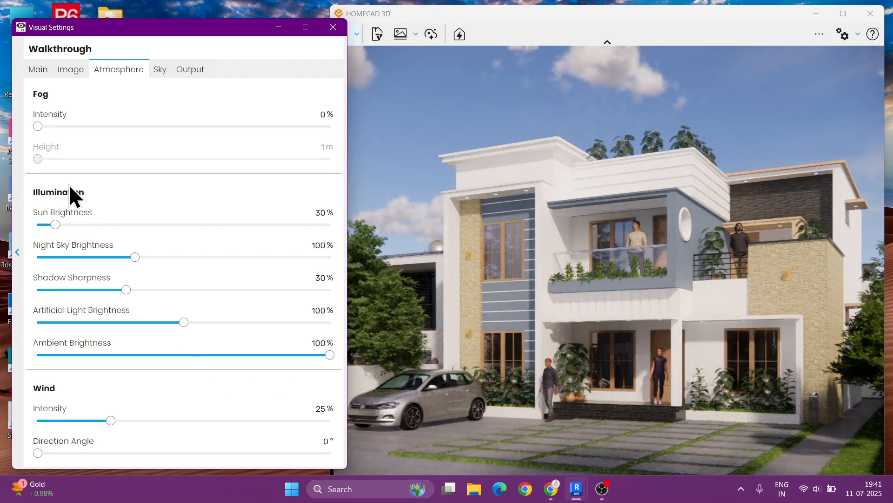
# - Adjust the sky clouds: density to 0%, cirrus amount to about 33%, and longitude to about 7,771 m
pyautogui.click(160, 69)
pyautogui.moveTo(183, 269); pyautogui.dragTo(16, 304)
pyautogui.moveTo(183, 331); pyautogui.dragTo(135, 334)
pyautogui.moveTo(183, 399); pyautogui.dragTo(266, 399)
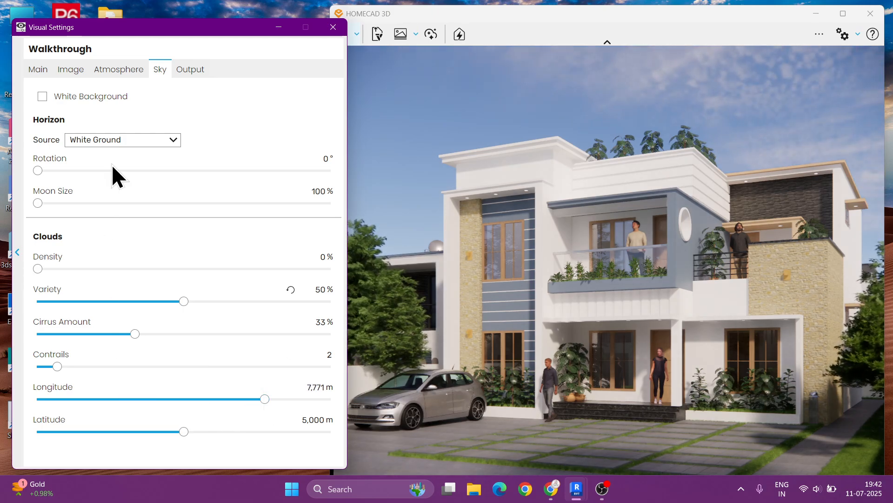
# - Open the Image settings and set highlights to about 51% and shadows to -50%
pyautogui.click(41, 73)
pyautogui.click(75, 71)
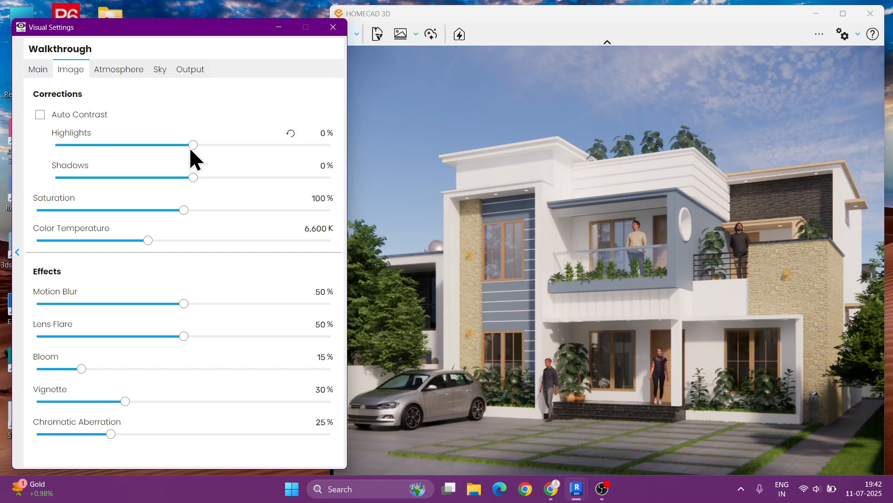
pyautogui.moveTo(193, 145); pyautogui.dragTo(263, 145)
pyautogui.moveTo(192, 178); pyautogui.dragTo(124, 178)
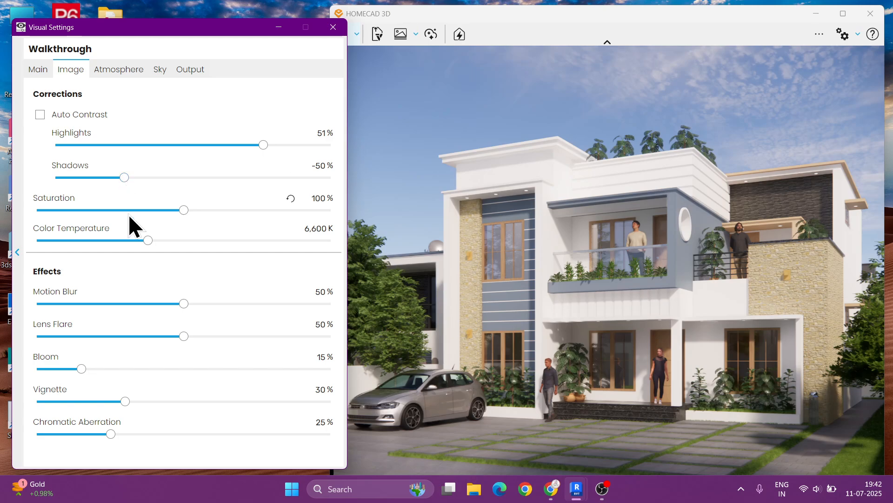
# - Set saturation to 110%, colour temperature to 5,000 K, and highlights to 100%
pyautogui.moveTo(178, 211); pyautogui.dragTo(199, 212)
pyautogui.moveTo(149, 239); pyautogui.dragTo(121, 235)
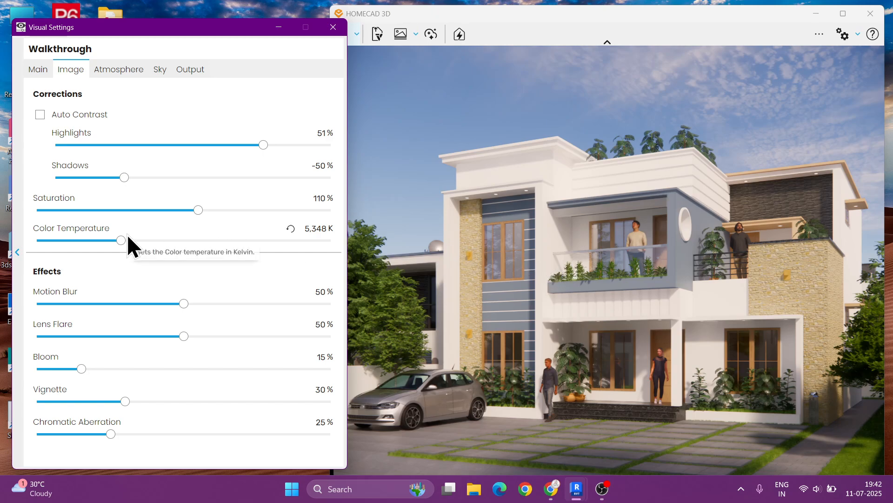
pyautogui.moveTo(121, 241); pyautogui.dragTo(117, 239)
pyautogui.click(305, 229)
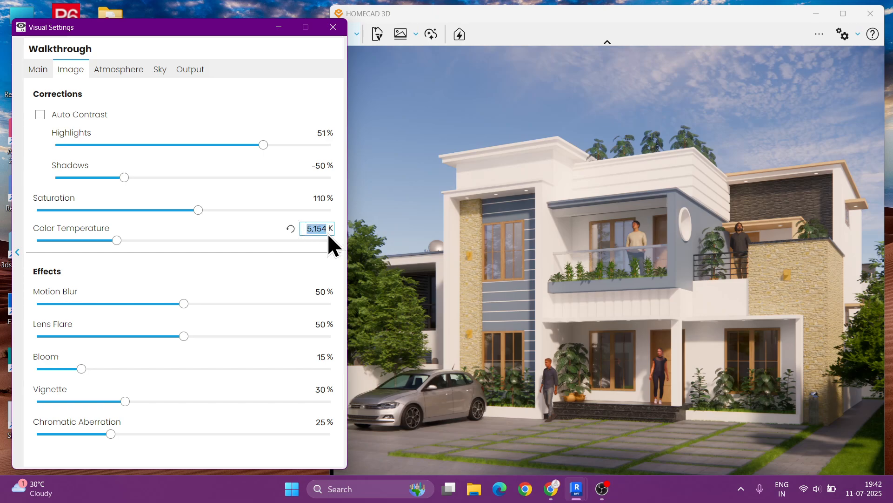
pyautogui.press('BackSpace')
pyautogui.write('500')
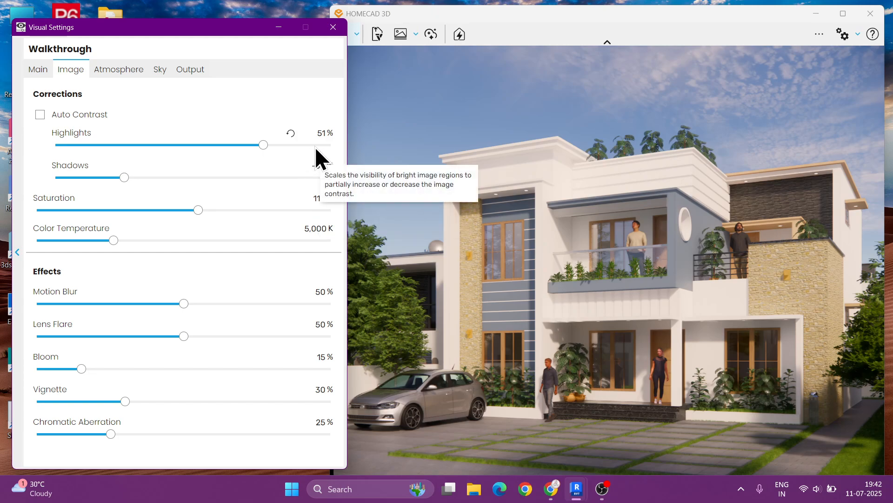
pyautogui.moveTo(266, 146); pyautogui.dragTo(321, 147)
pyautogui.moveTo(225, 146); pyautogui.dragTo(369, 144)
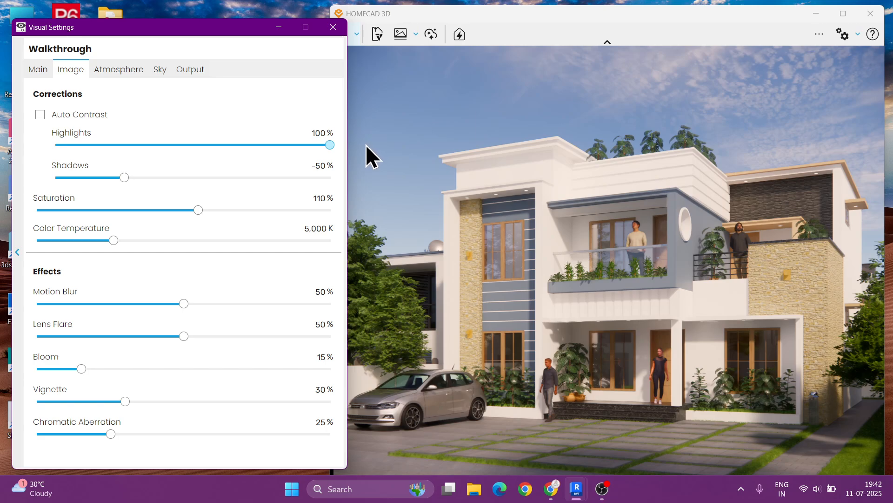
# - Reduce the effects: lens flare 0%, bloom 10%, vignette 0%, and chromatic aberration 10%
pyautogui.moveTo(164, 336); pyautogui.dragTo(35, 350)
pyautogui.moveTo(82, 371); pyautogui.dragTo(65, 370)
pyautogui.moveTo(124, 401); pyautogui.dragTo(2, 409)
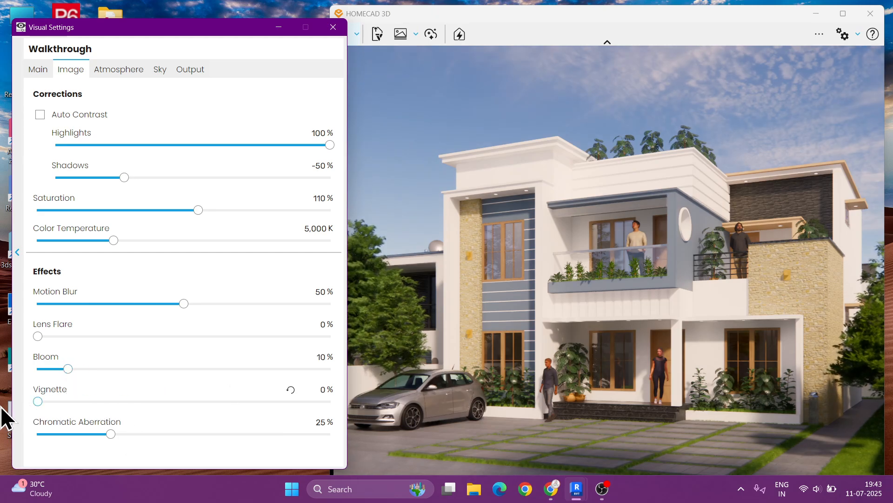
pyautogui.moveTo(104, 434); pyautogui.dragTo(86, 435)
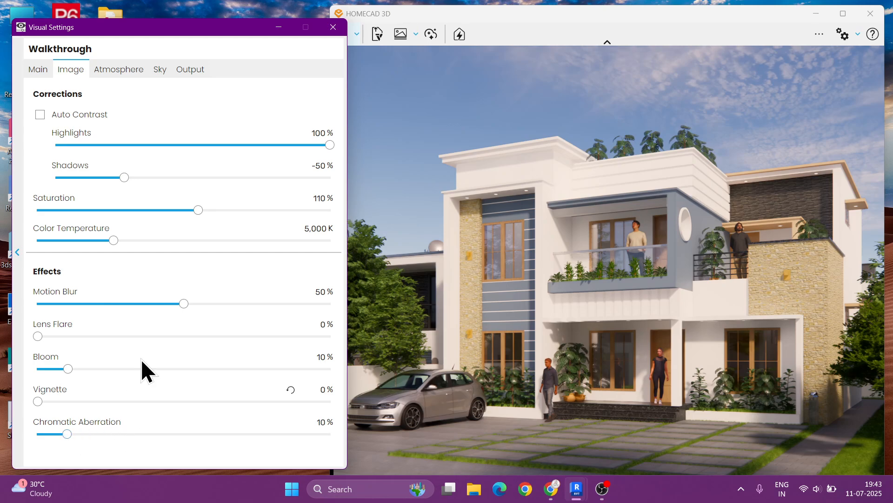
pyautogui.click(33, 69)
pyautogui.moveTo(184, 250); pyautogui.dragTo(156, 250)
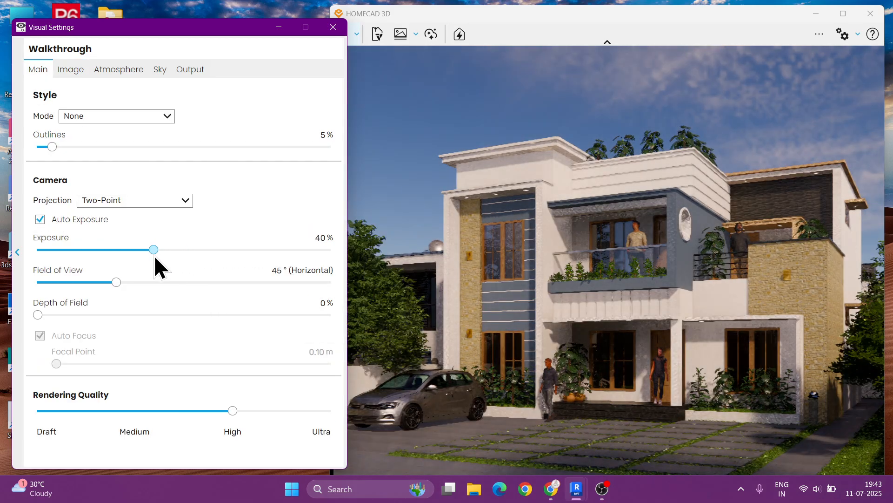
pyautogui.moveTo(154, 255); pyautogui.dragTo(223, 261)
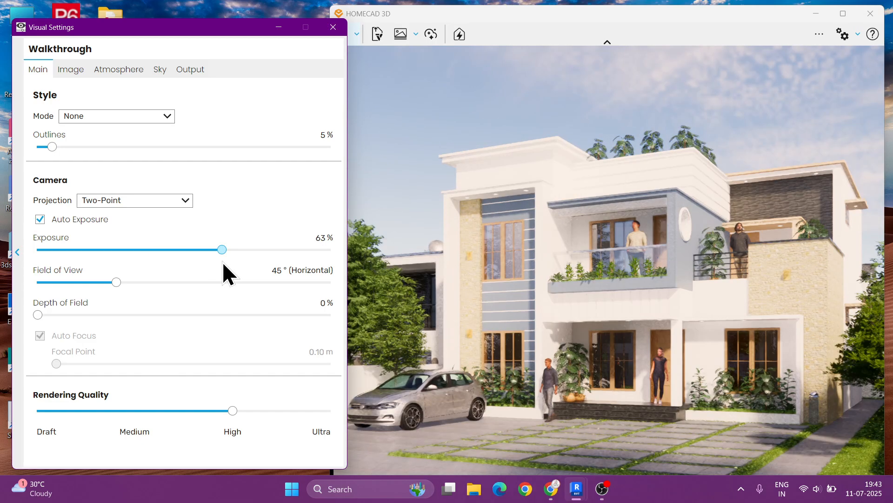
pyautogui.click(294, 238)
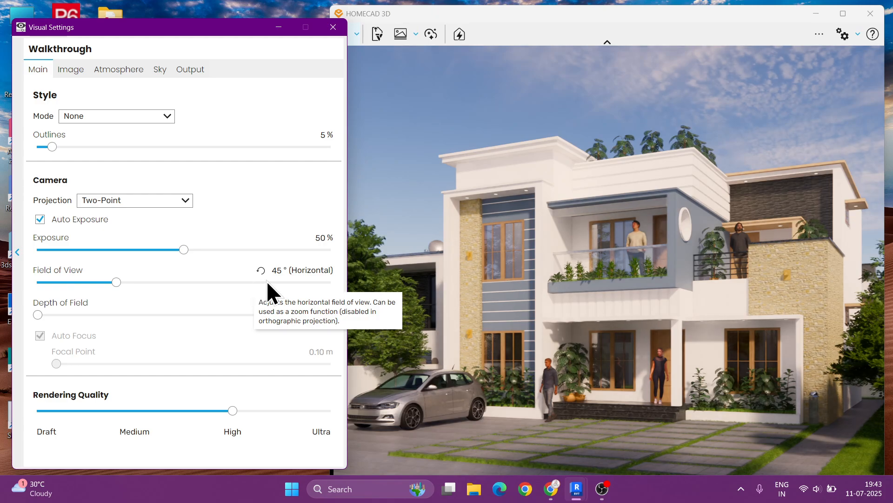
# - Close the visual settings, maximize the window, and open the Video Editor
pyautogui.click(333, 27)
pyautogui.doubleClick(437, 13)
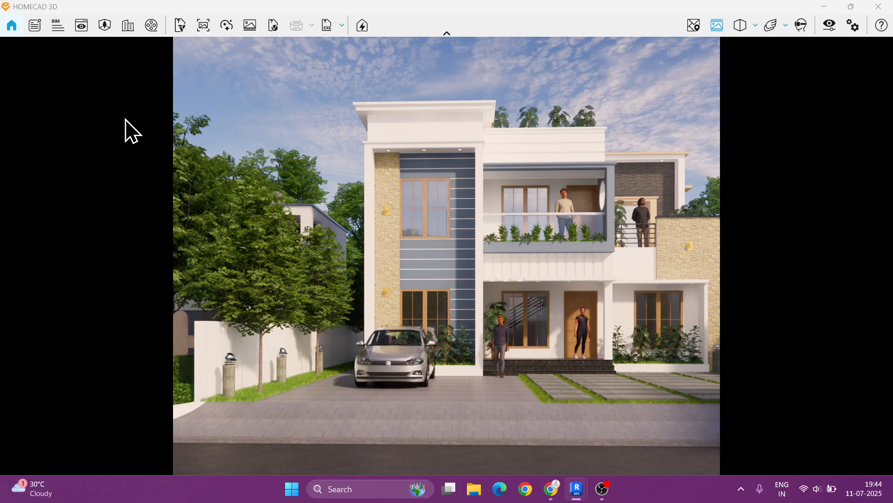
pyautogui.press('k')
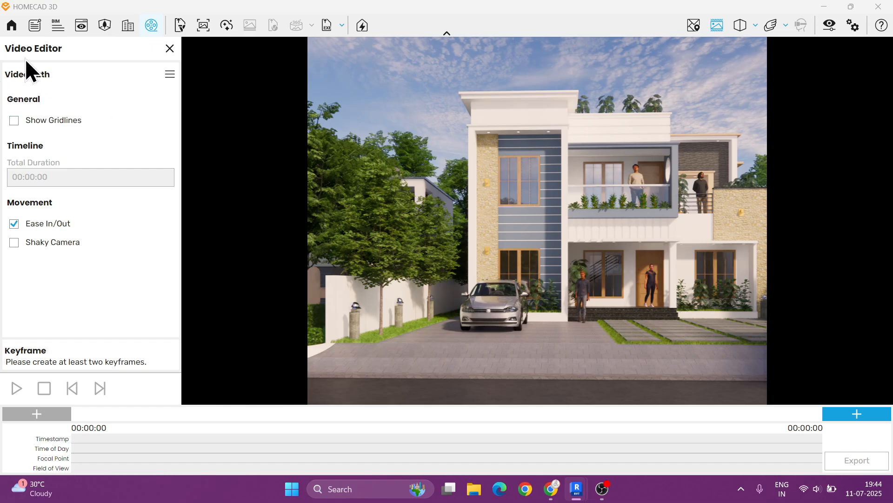
# - Add the first keyframe to the video path at the current camera view
pyautogui.click(21, 122)
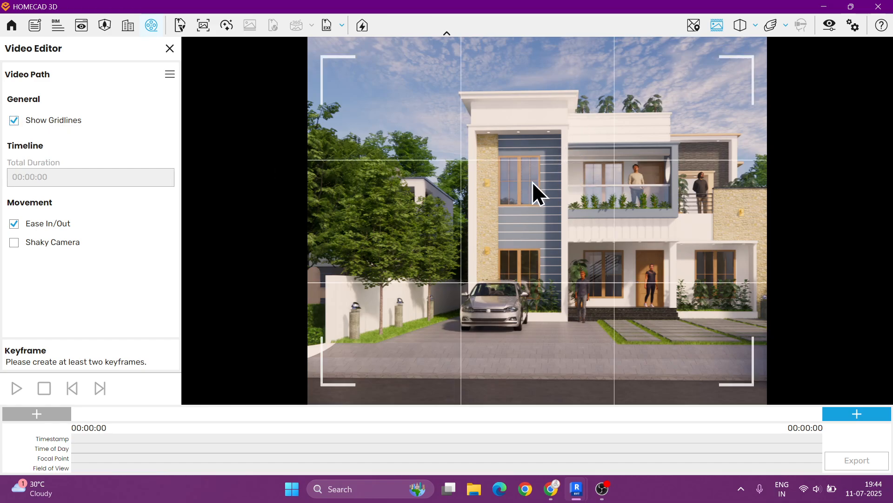
pyautogui.click(35, 122)
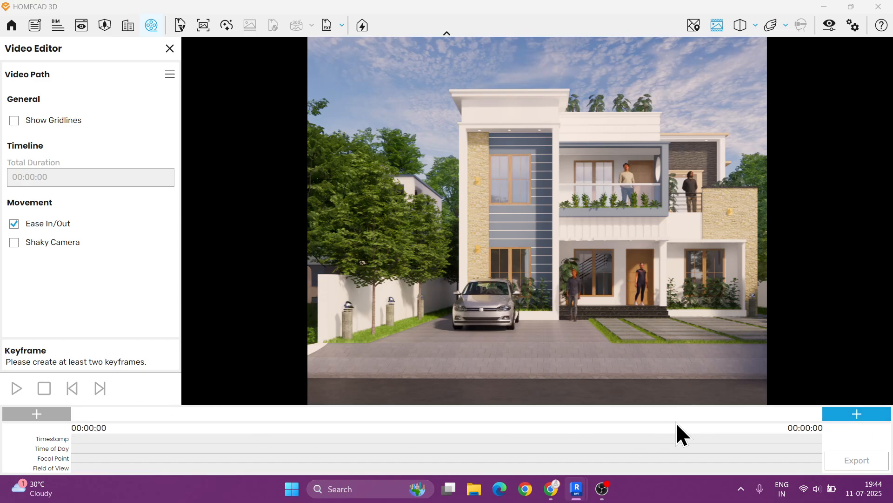
pyautogui.click(844, 416)
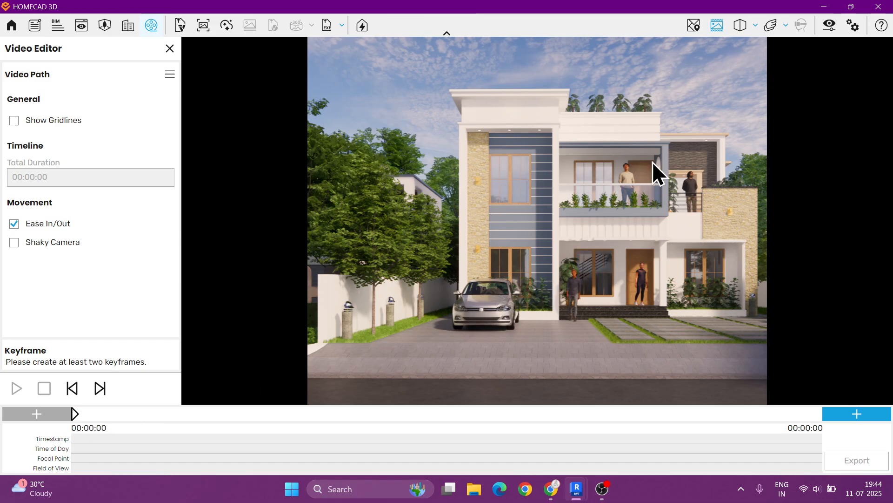
# - Move the camera forward toward the house's front for the next keyframe
pyautogui.scroll(3, 588, 230)
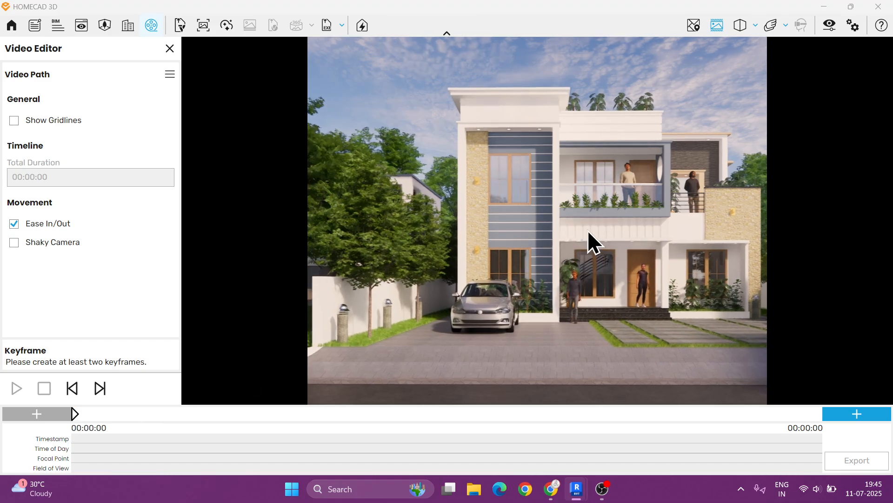
pyautogui.press('w')
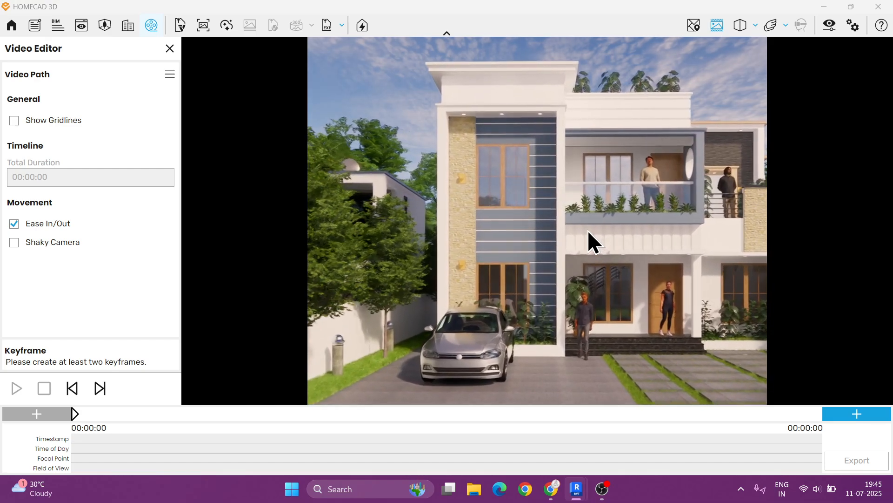
pyautogui.scroll(3, 587, 230)
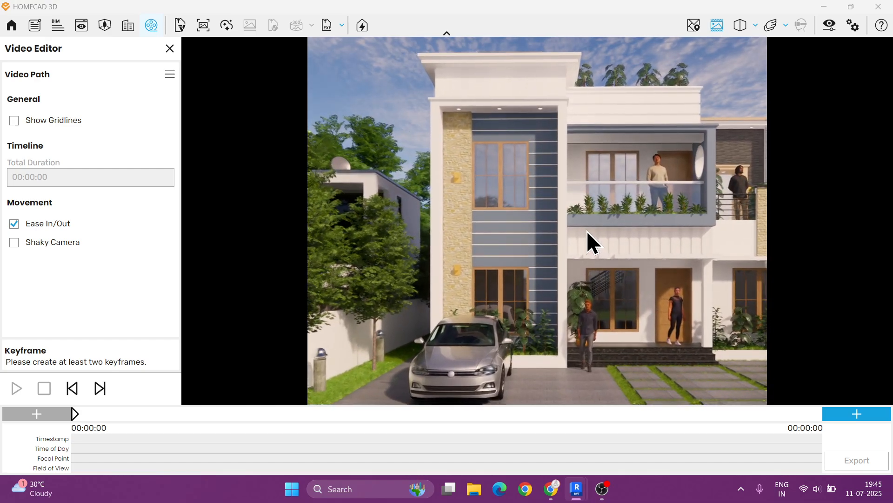
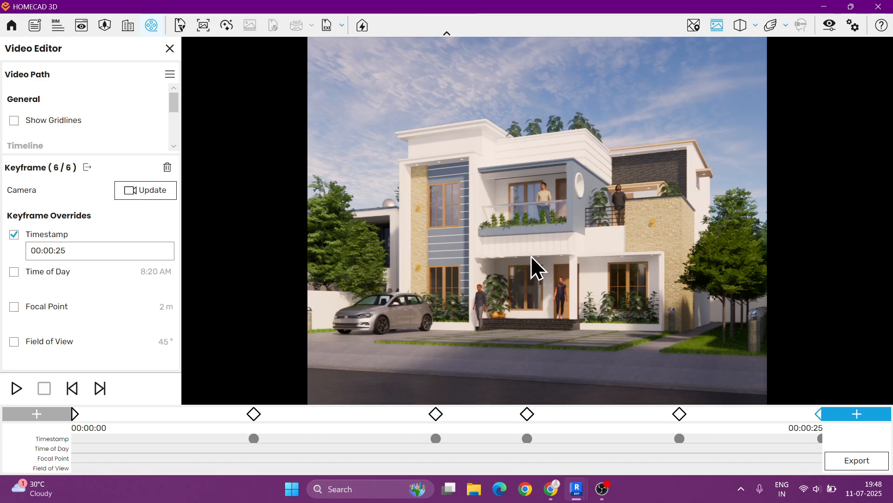
# - Review the video export options and the Output page of the visual settings
pyautogui.click(853, 462)
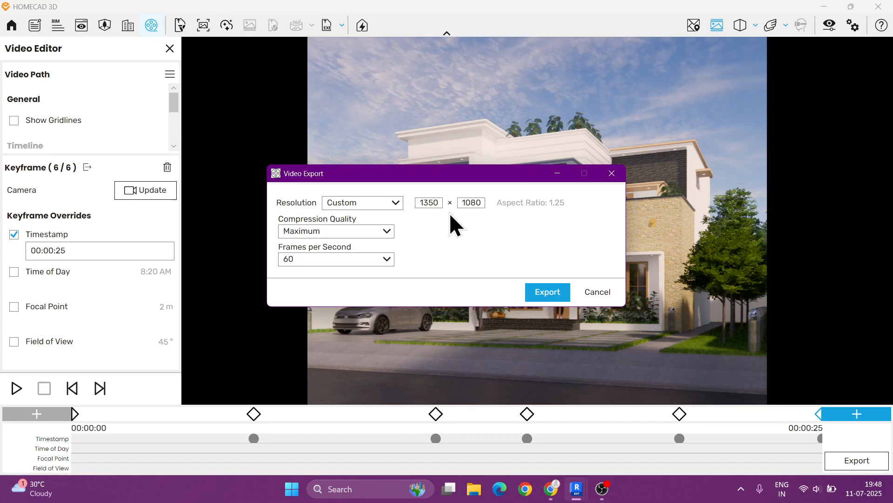
pyautogui.click(612, 173)
pyautogui.click(830, 25)
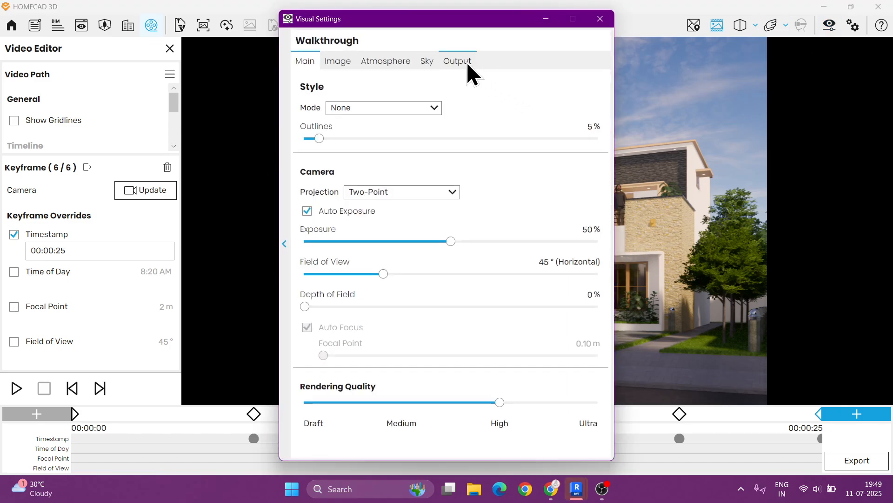
pyautogui.click(460, 64)
pyautogui.click(600, 18)
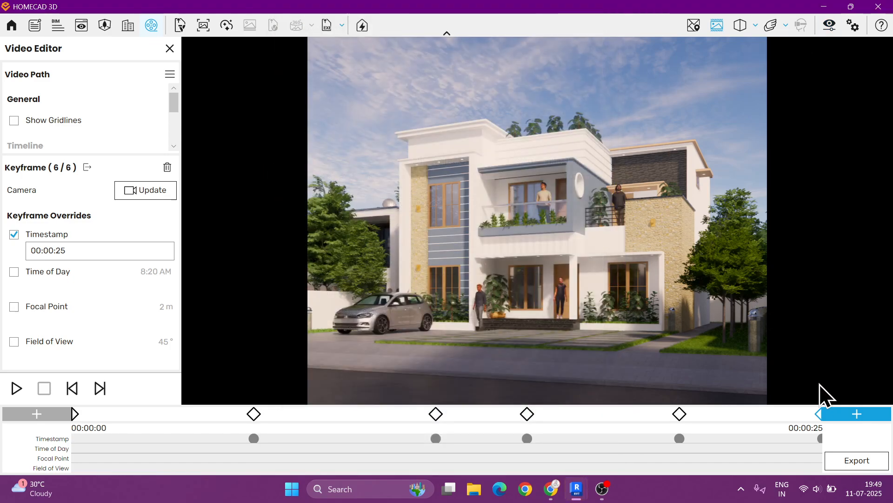
# - Set the export compression quality to Maximum and cancel the video export
pyautogui.click(855, 461)
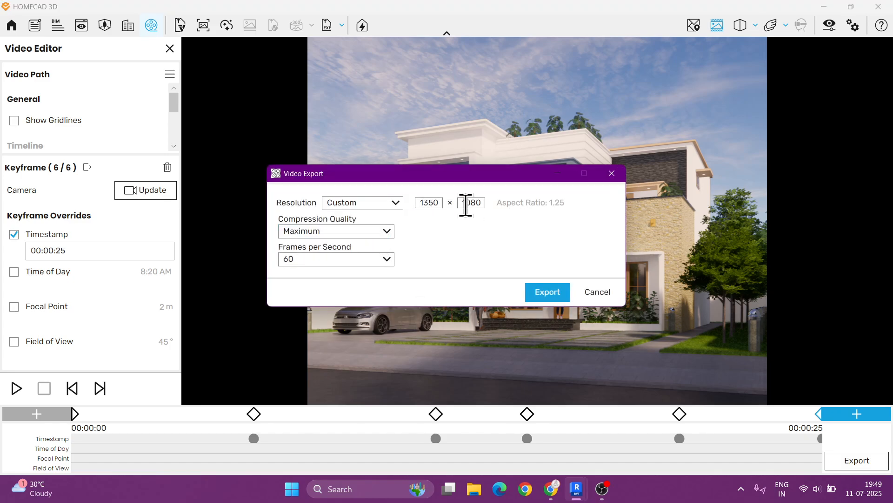
pyautogui.click(347, 232)
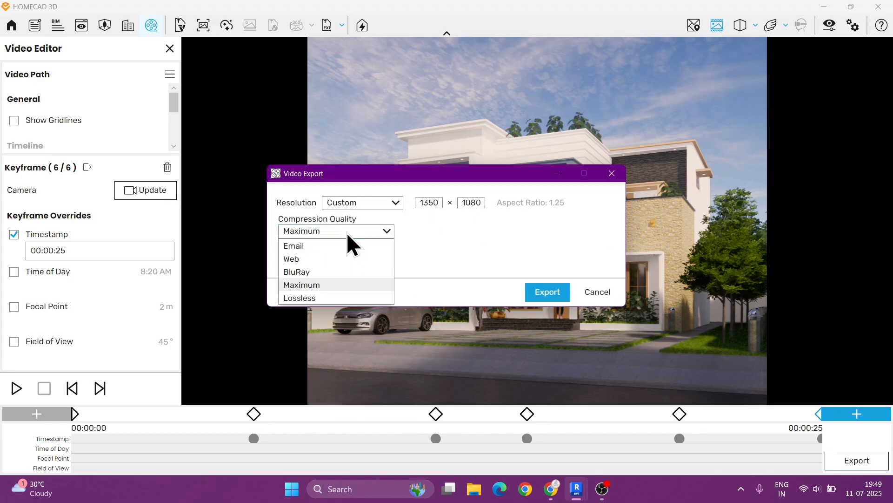
pyautogui.click(309, 284)
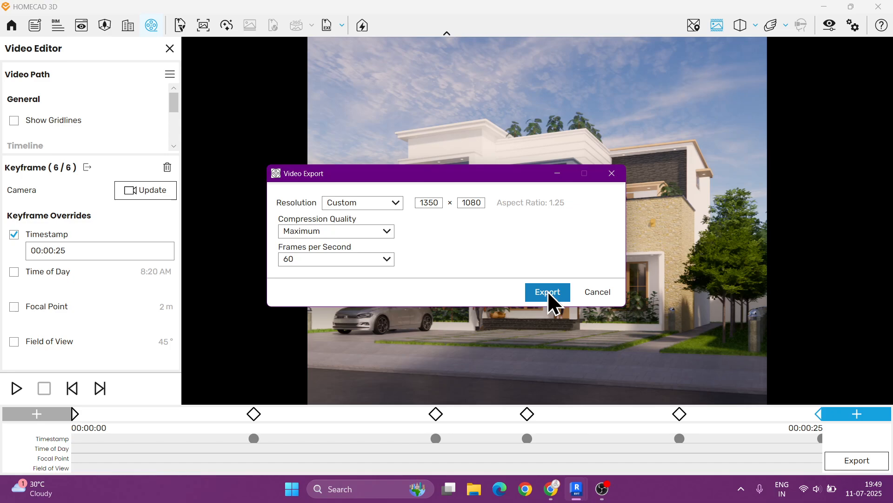
pyautogui.click(595, 293)
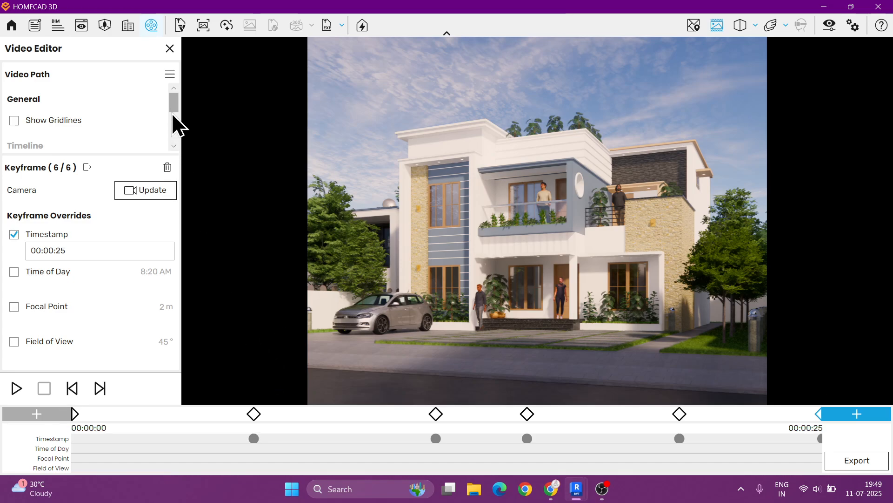
# - Save the video path to a file named walk path in the PROJECT 03 folder
pyautogui.click(169, 75)
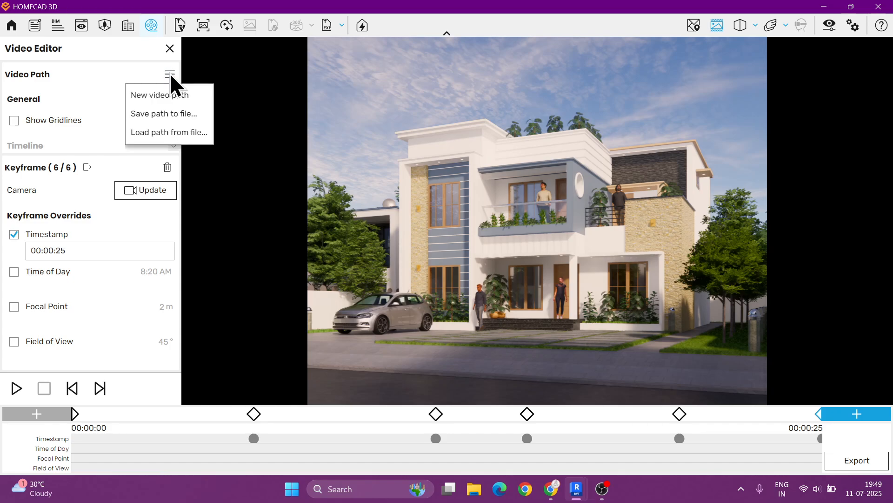
pyautogui.click(173, 115)
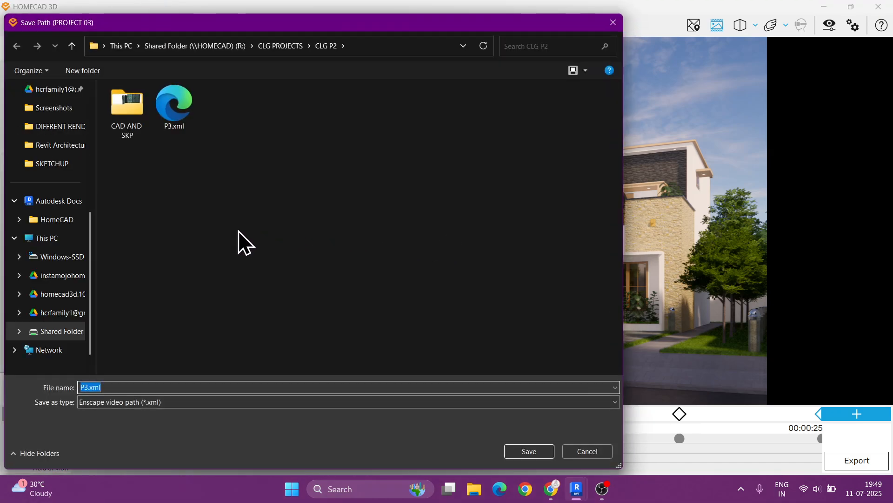
pyautogui.click(55, 145)
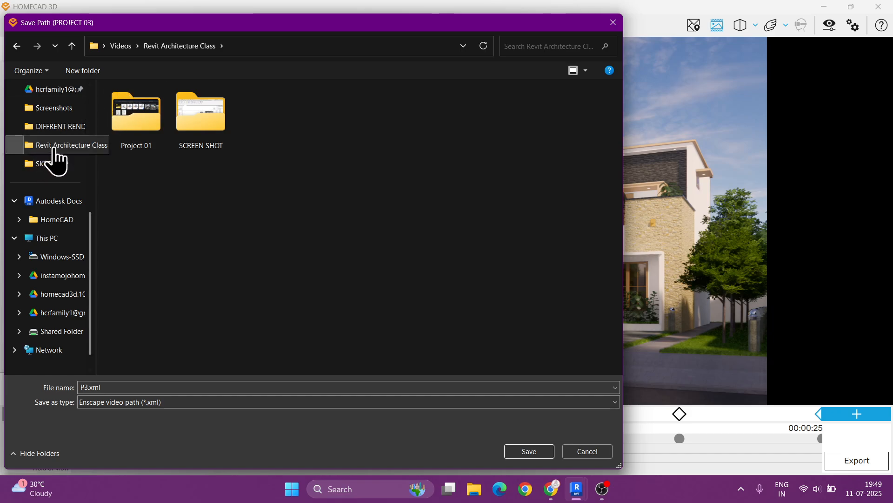
pyautogui.click(71, 127)
pyautogui.click(287, 47)
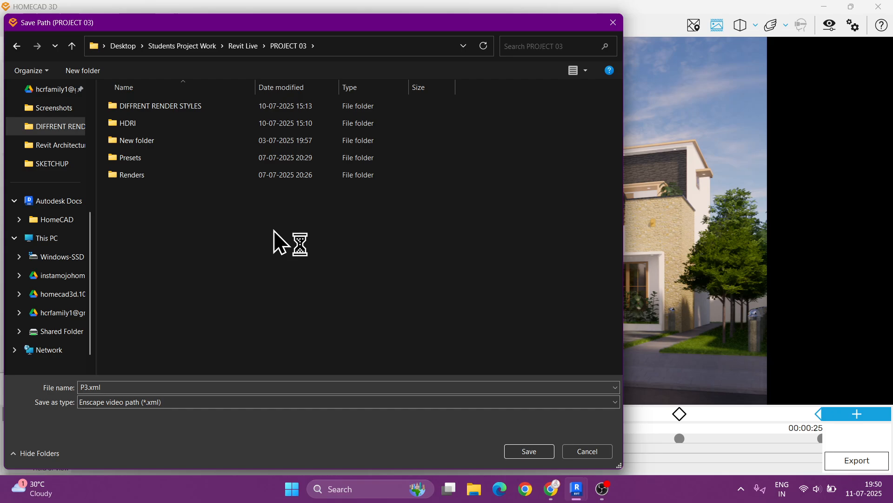
pyautogui.click(600, 488)
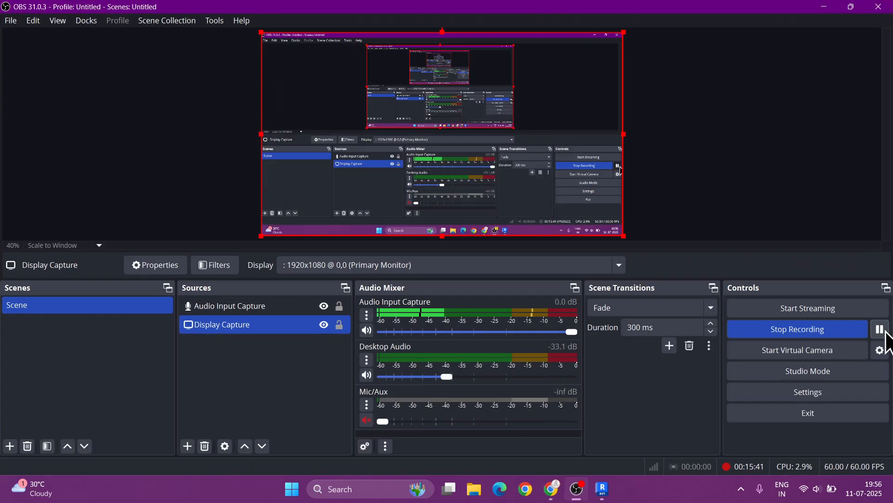
pyautogui.click(827, 7)
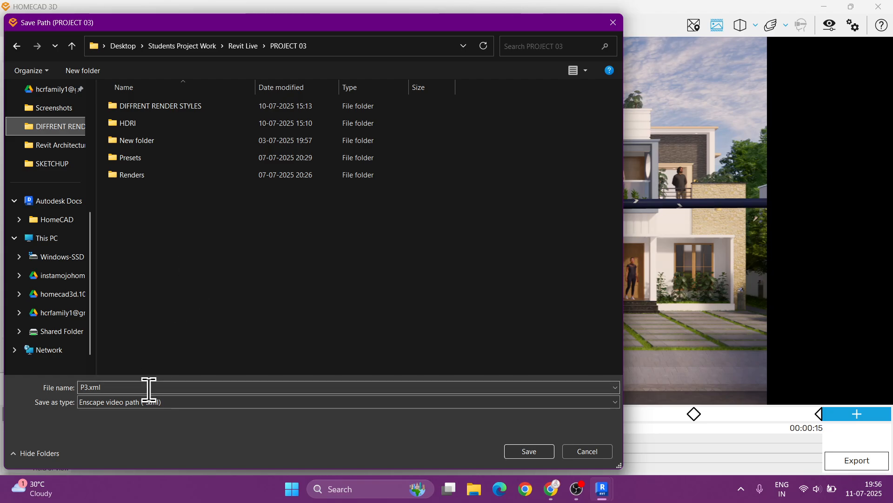
pyautogui.click(149, 387)
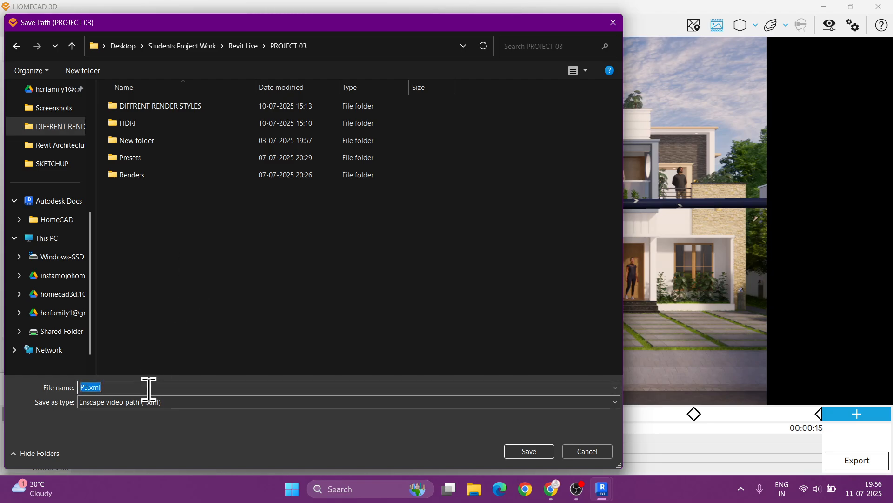
pyautogui.write('walk path 01')
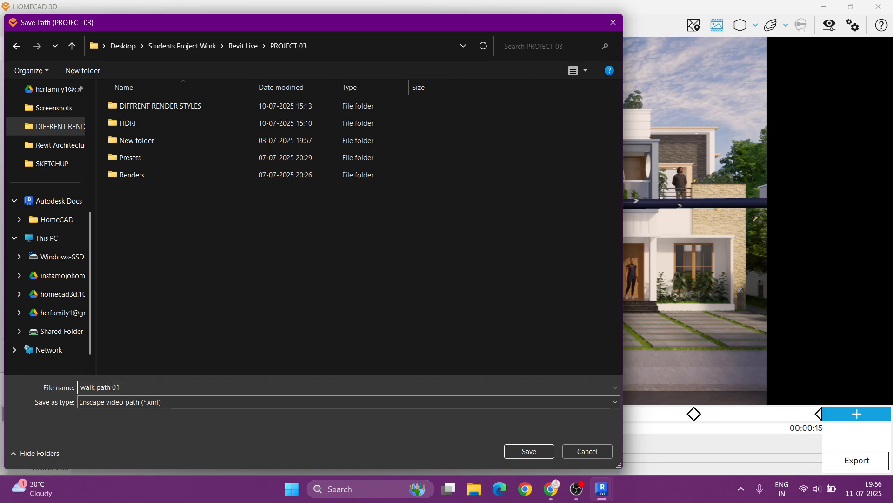
pyautogui.press('Return')
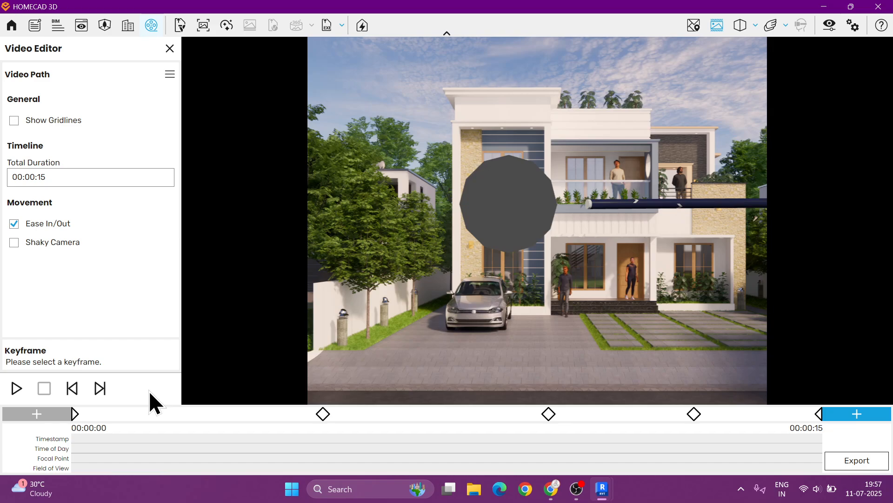
# - Start a new video path, confirming deletion of the current one
pyautogui.click(169, 74)
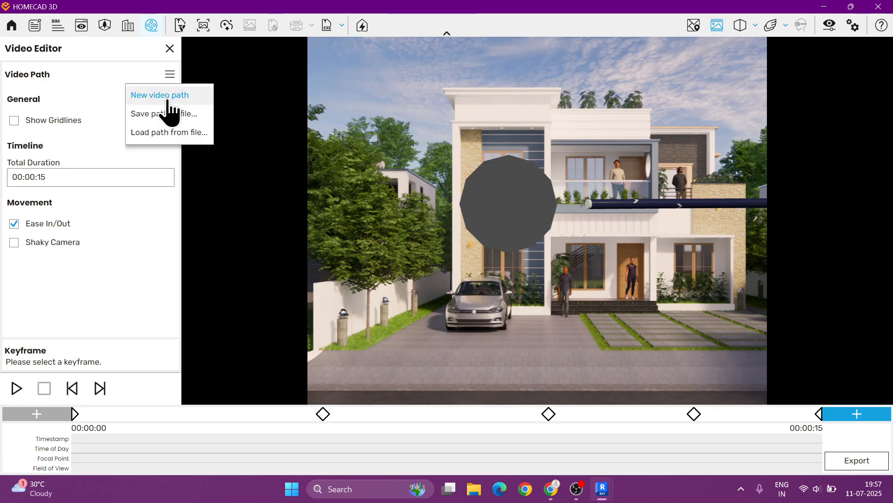
pyautogui.click(167, 97)
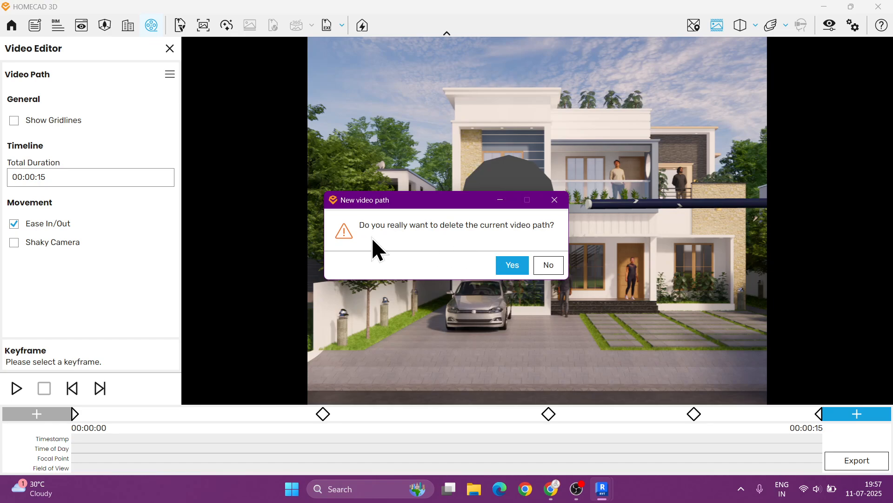
pyautogui.click(512, 265)
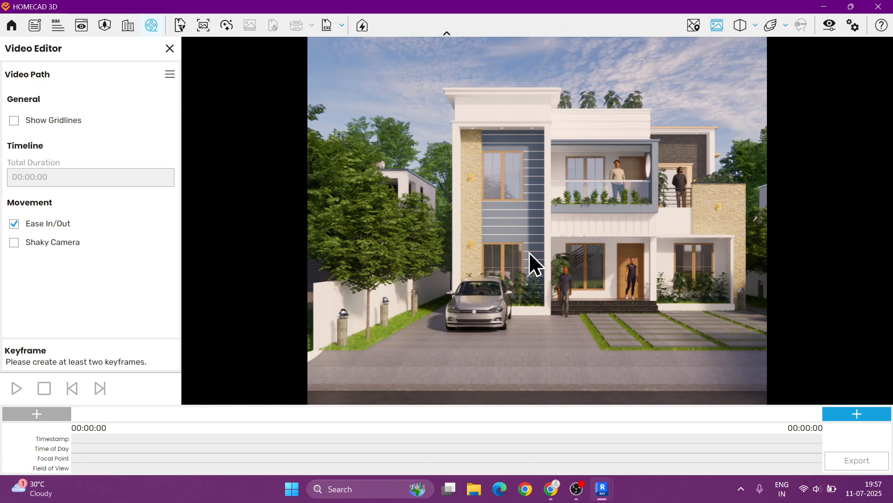
# - Switch the camera projection to Perspective
pyautogui.click(753, 26)
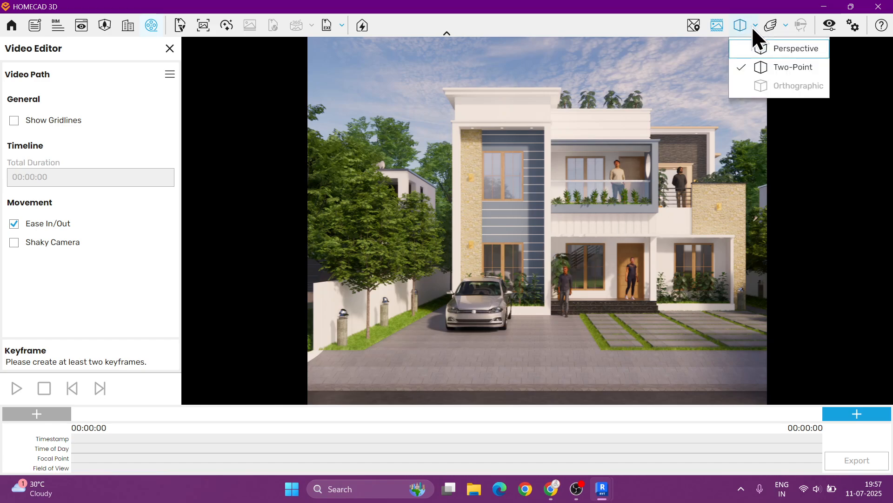
pyautogui.click(775, 51)
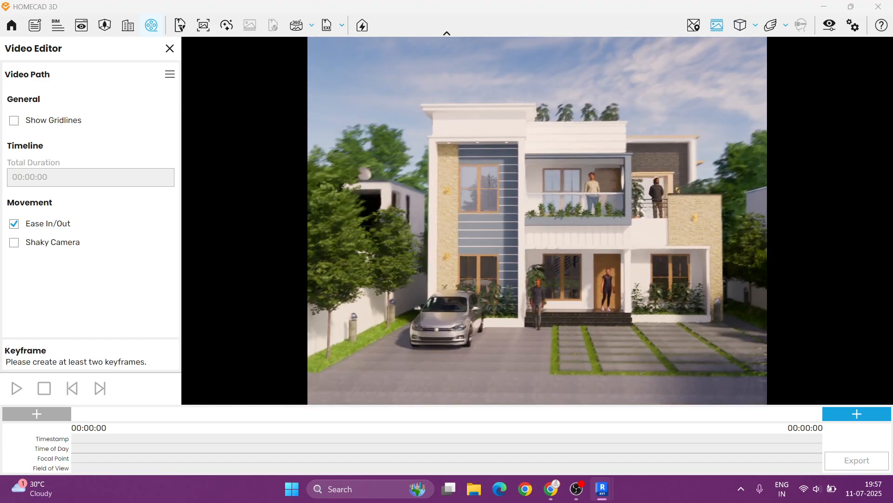
# - Add the first keyframe from an aerial view high above the house
pyautogui.moveTo(538, 221); pyautogui.dragTo(510, 228, button='right')
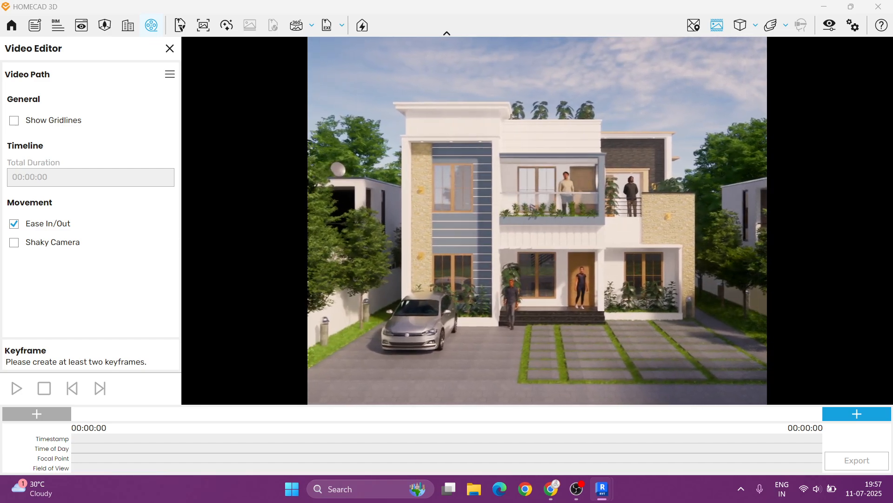
pyautogui.moveTo(617, 225); pyautogui.dragTo(526, 228, button='right')
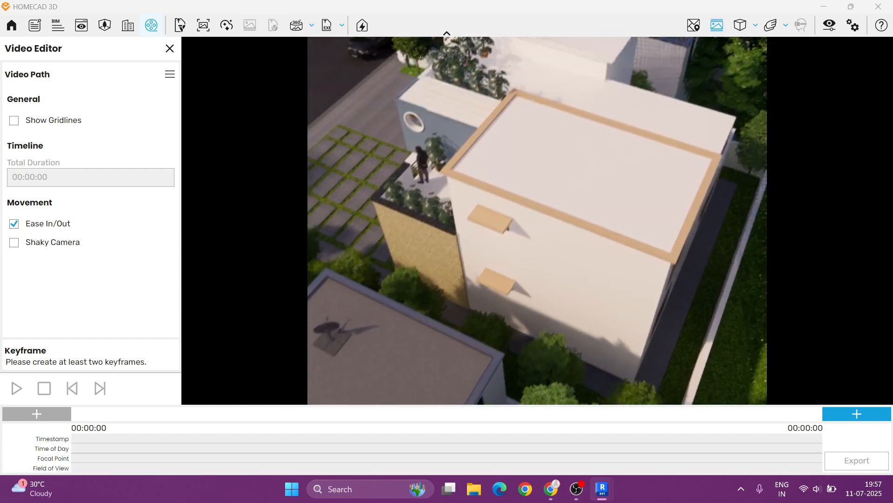
pyautogui.moveTo(593, 261); pyautogui.dragTo(587, 214)
pyautogui.scroll(-2, 607, 216)
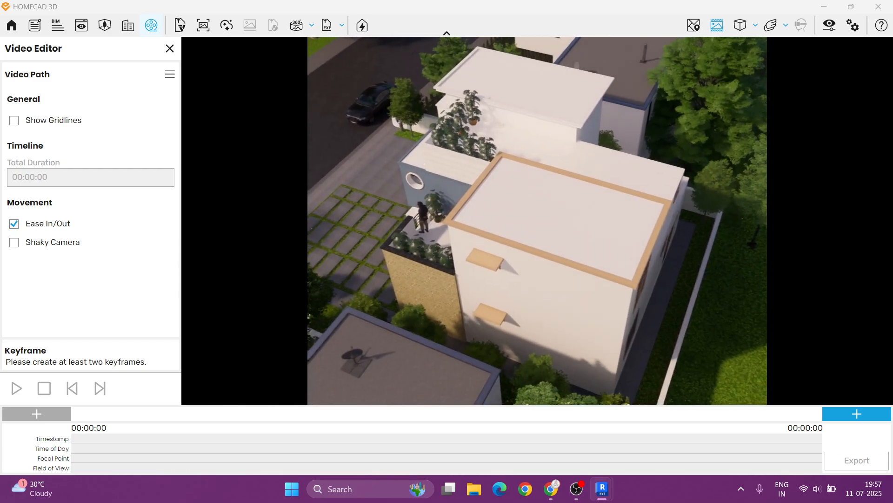
pyautogui.moveTo(567, 208); pyautogui.dragTo(574, 212, button='right')
pyautogui.rightClick(573, 211)
pyautogui.scroll(-1, 542, 219)
pyautogui.click(541, 218)
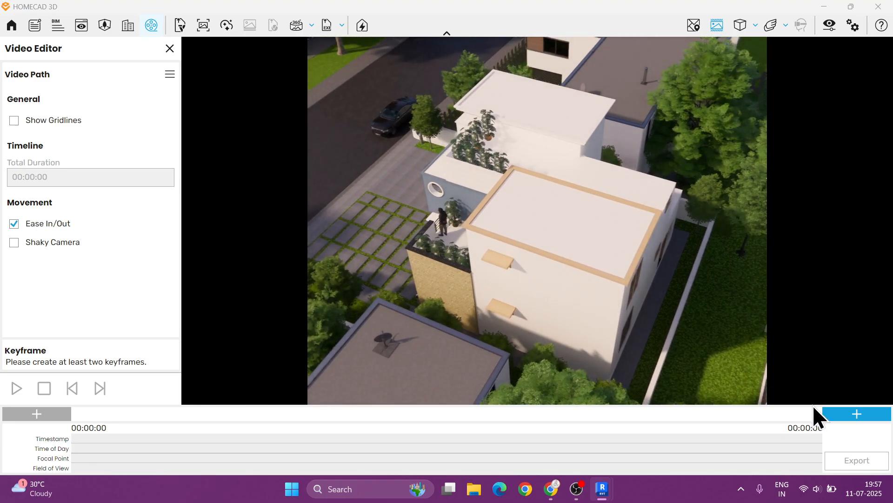
pyautogui.click(829, 411)
# - Add a second keyframe from a lower aerial view of the house's side
pyautogui.moveTo(503, 293)
pyautogui.mouseDown(button='right')
pyautogui.moveTo(600, 260)
pyautogui.moveTo(632, 235)
pyautogui.moveTo(694, 248)
pyautogui.moveTo(496, 295)
pyautogui.moveTo(503, 271)
pyautogui.moveTo(507, 309)
pyautogui.mouseUp(button='right')
pyautogui.scroll(1, 504, 270)
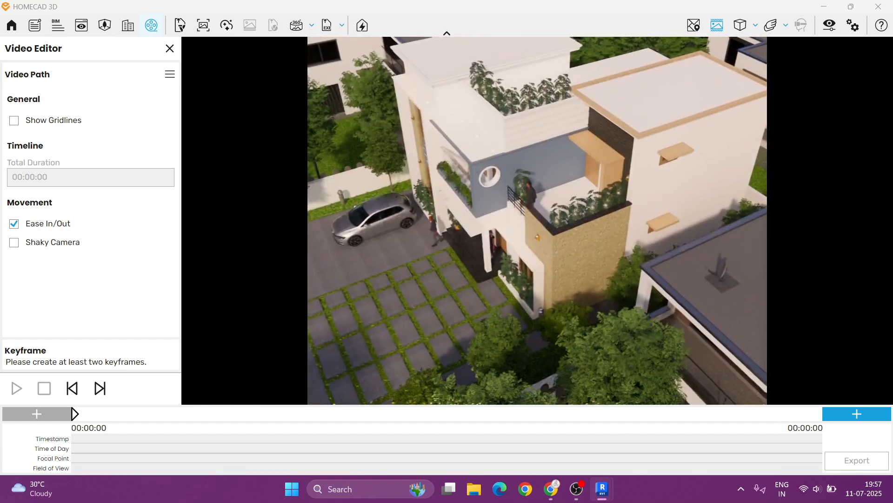
pyautogui.moveTo(535, 267); pyautogui.dragTo(538, 231)
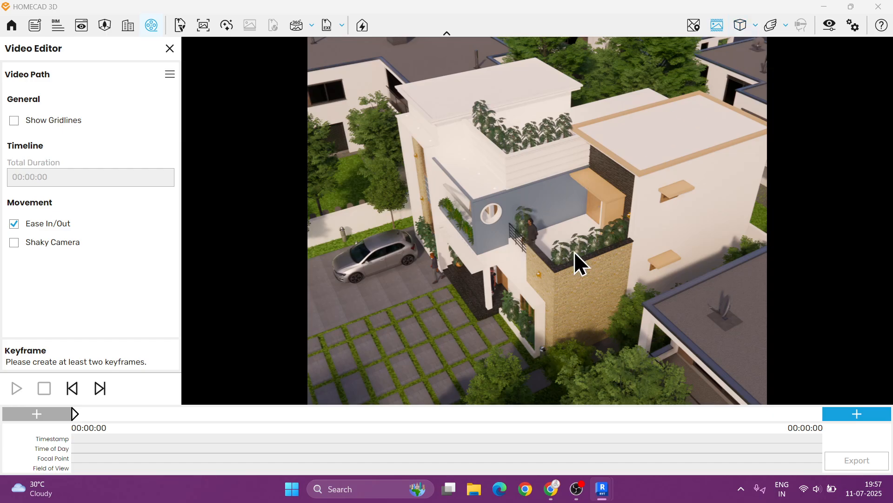
pyautogui.click(846, 414)
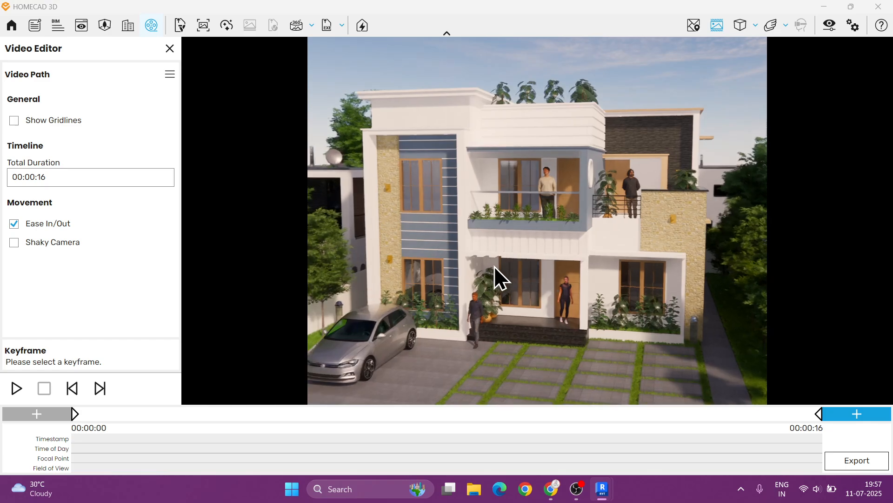
# - Add two more keyframes at the end of the path from front views of the house
pyautogui.click(829, 414)
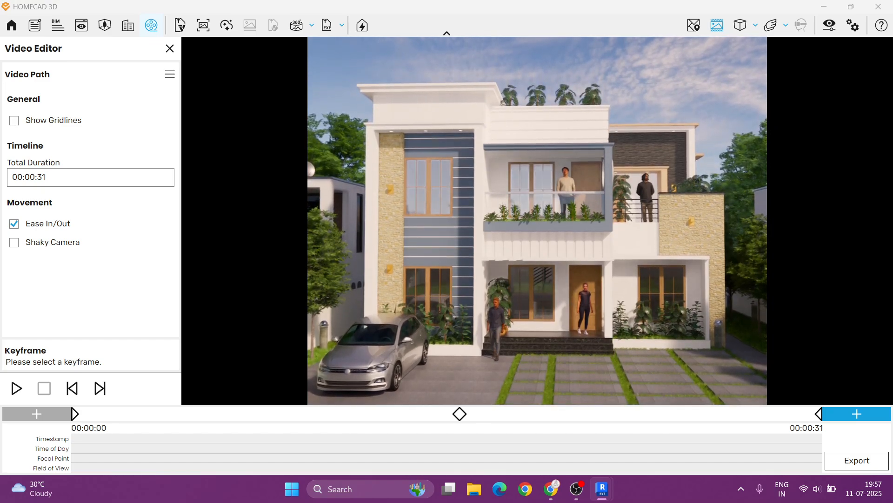
pyautogui.click(850, 414)
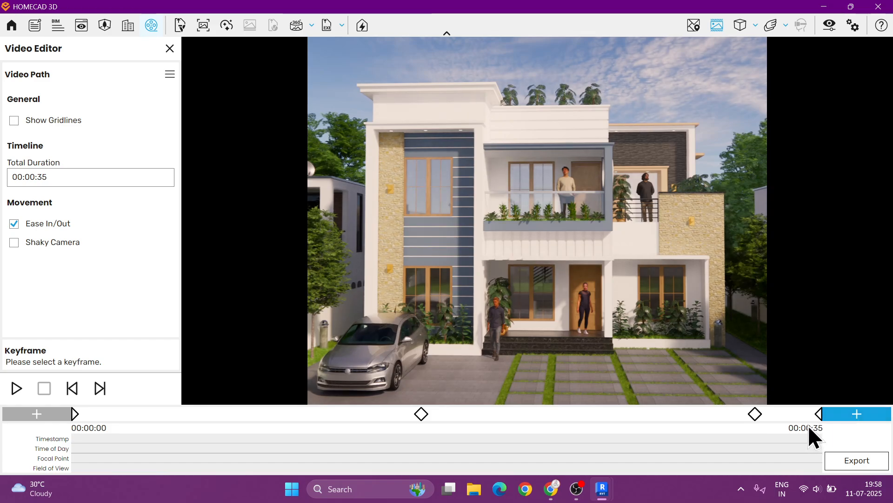
# - Set the path's total duration to 00:00:15 and play the preview
pyautogui.click(42, 177)
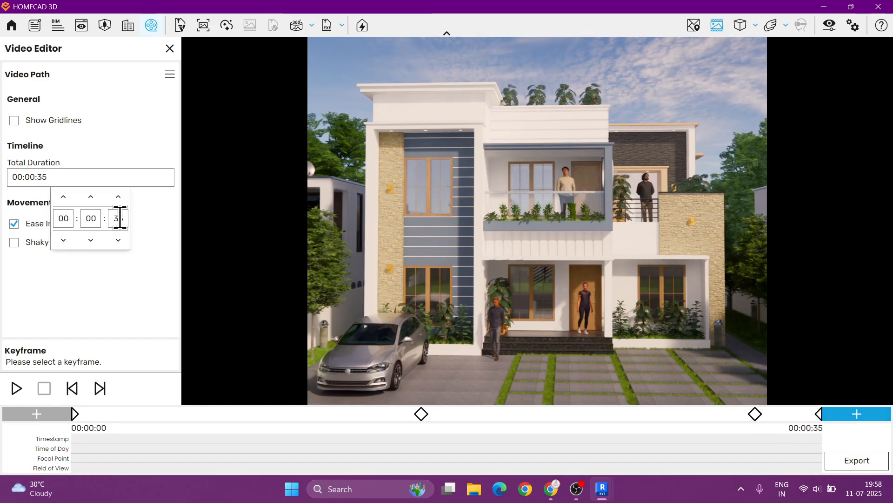
pyautogui.write('15')
pyautogui.press('Return')
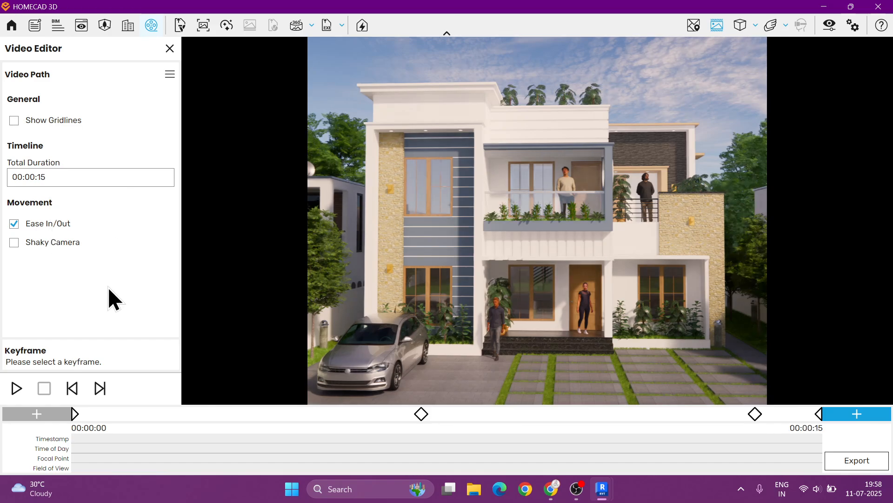
pyautogui.click(21, 387)
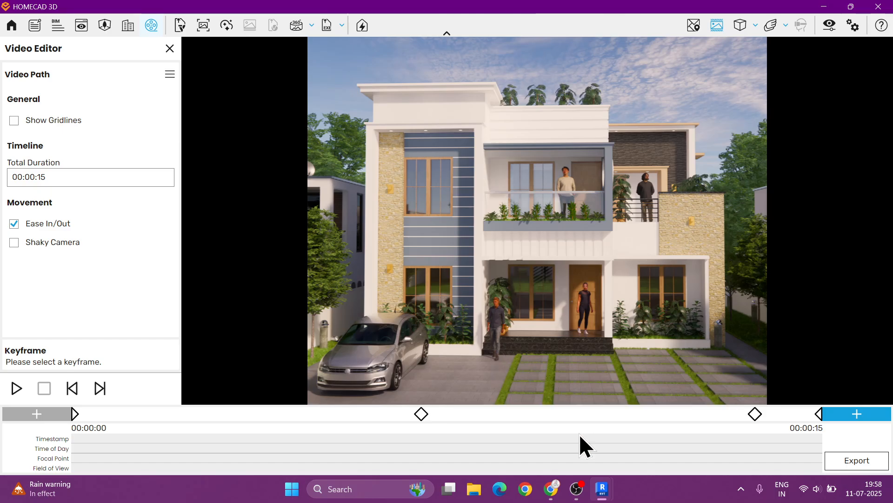
# - Switch to Revit and orbit the 3D Enscape view of the site
pyautogui.moveTo(609, 496)
pyautogui.click(522, 409)
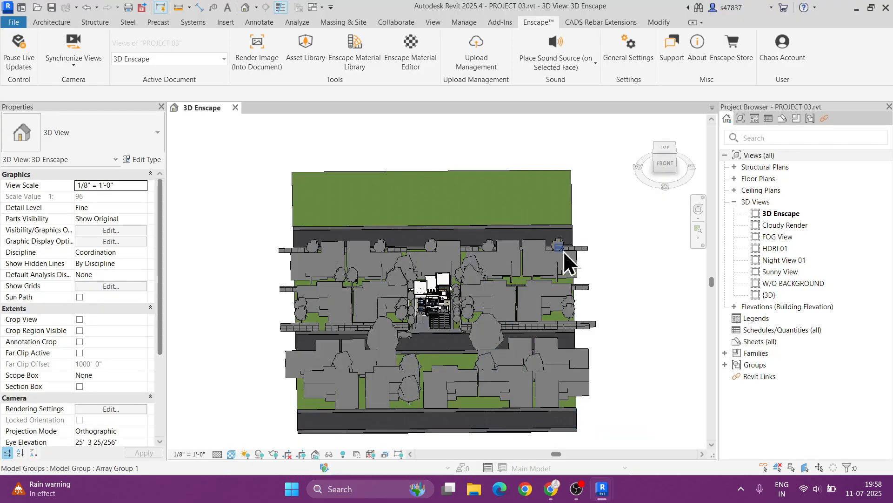
pyautogui.keyDown('shift'); pyautogui.moveTo(597, 256); pyautogui.dragTo(619, 339, button='middle'); pyautogui.keyUp('shift')
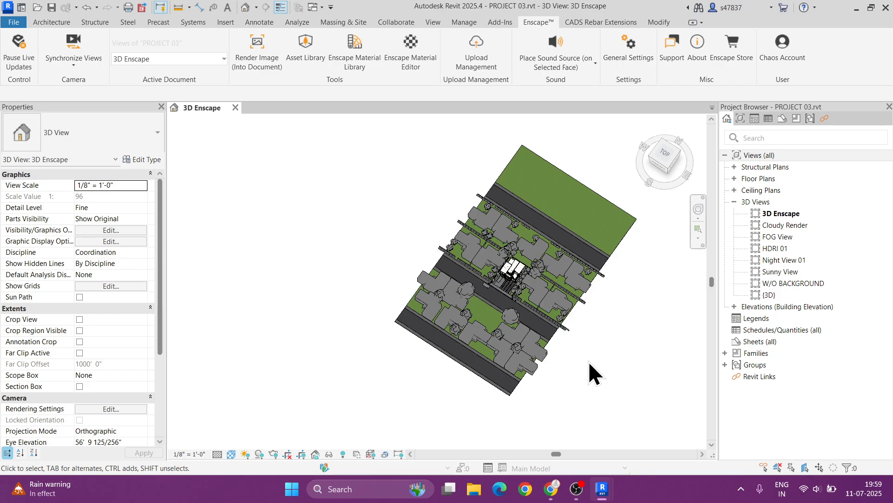
pyautogui.moveTo(652, 482)
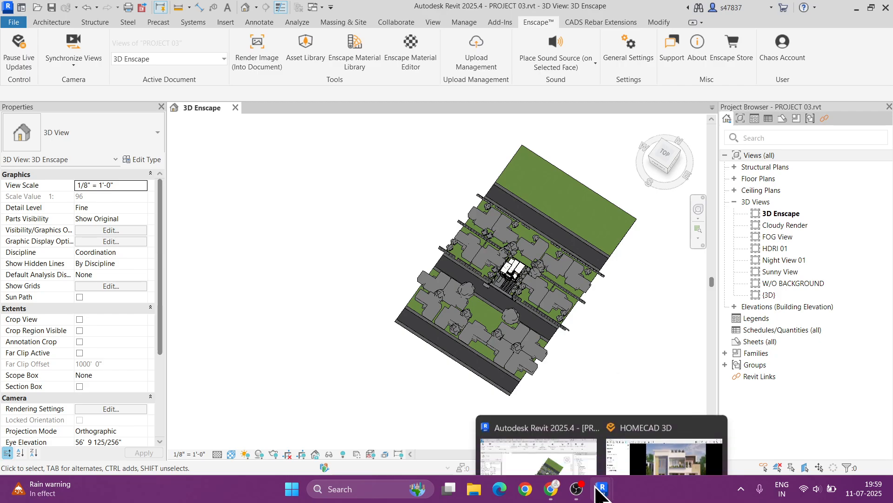
# - Switch back to HOMECAD 3D and play the video path preview
pyautogui.click(582, 383)
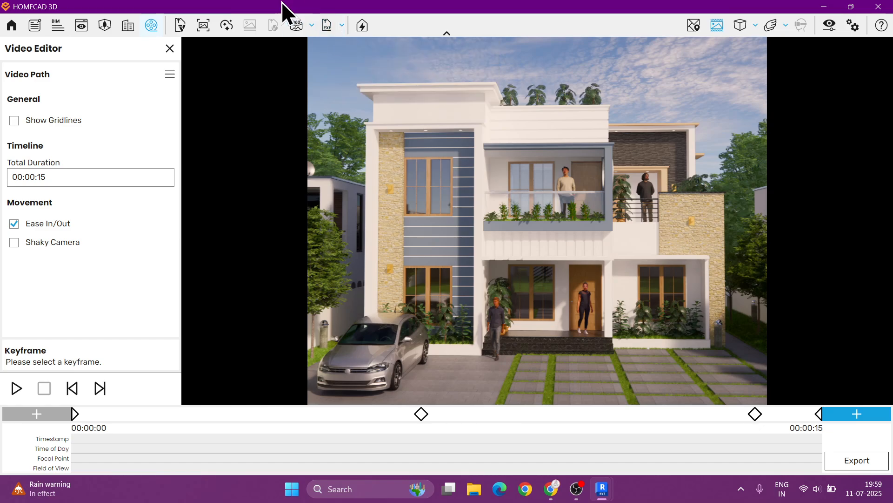
pyautogui.click(17, 388)
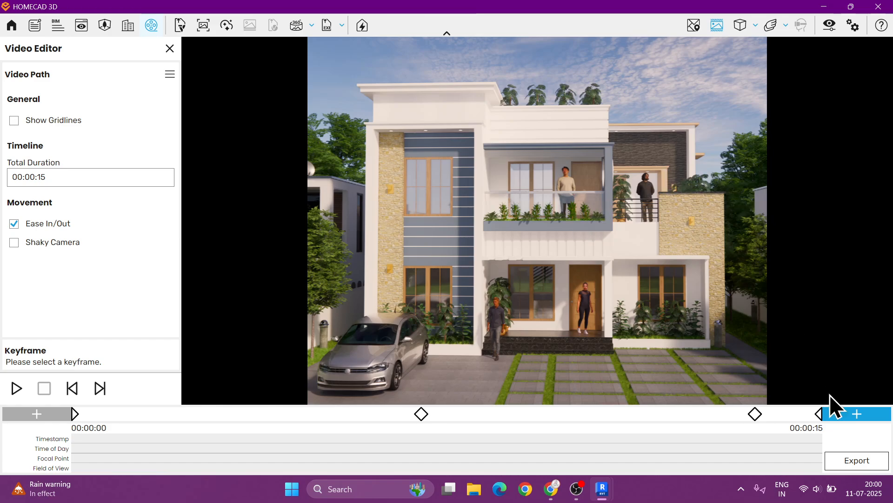
# - Save the current video path to the PROJECT 03 folder as walk path 02
pyautogui.click(170, 75)
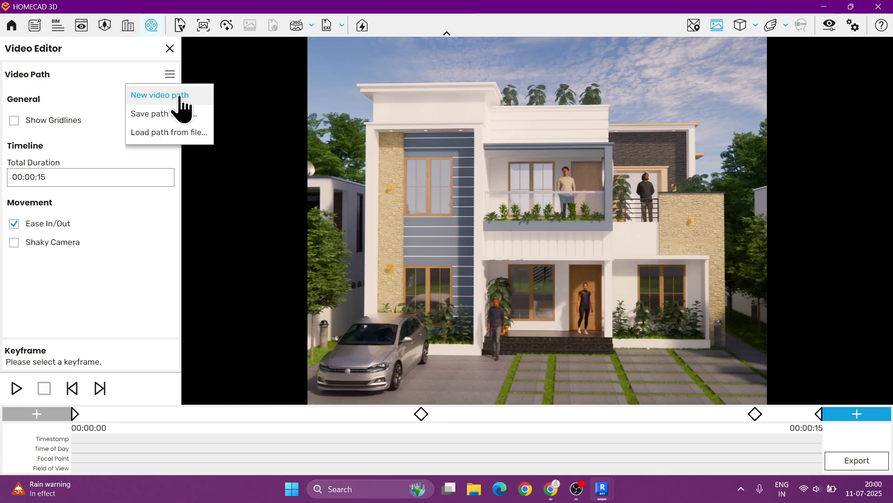
pyautogui.click(167, 114)
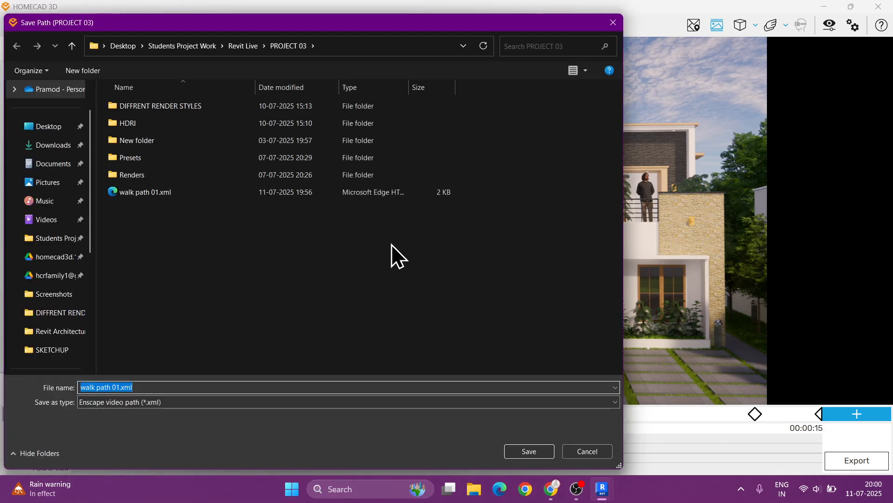
pyautogui.write('walk pa')
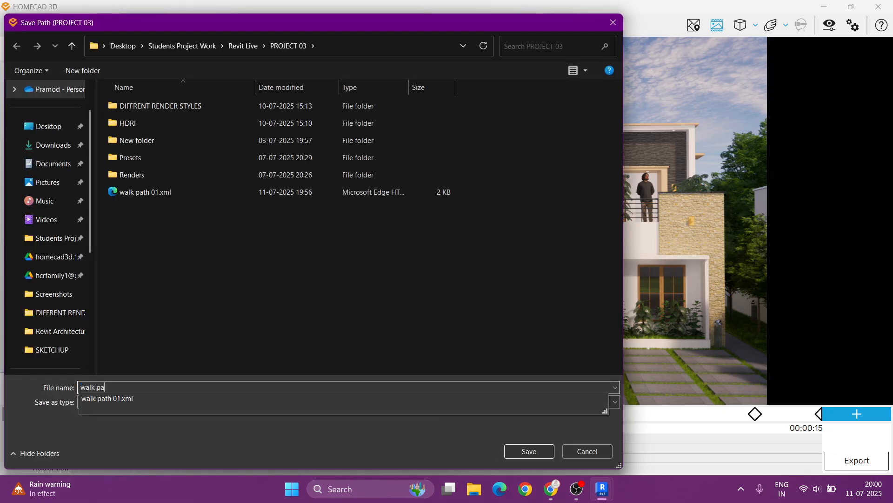
pyautogui.write('th 02')
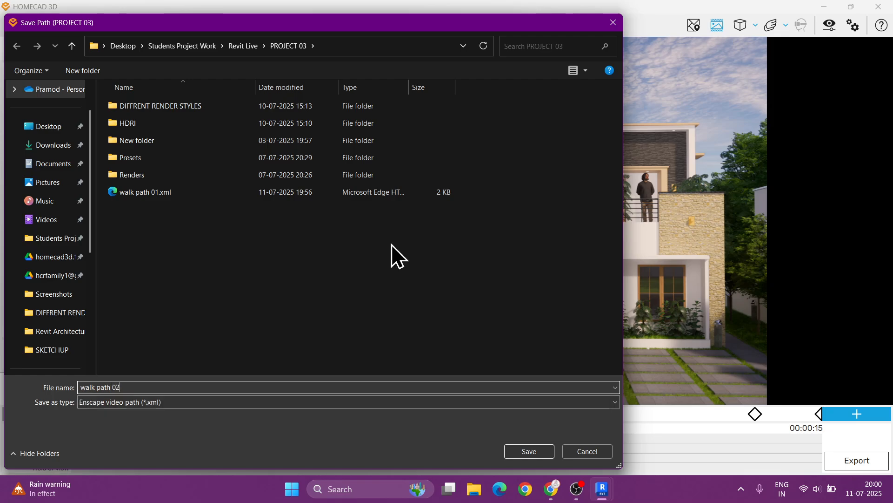
pyautogui.press('Return')
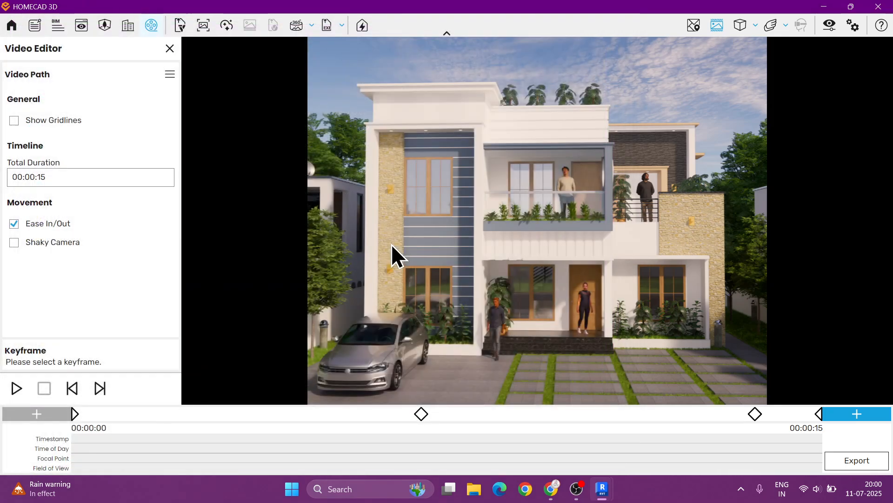
# - Start a new, empty video path in the Video Editor
pyautogui.click(169, 74)
pyautogui.click(174, 93)
pyautogui.click(510, 264)
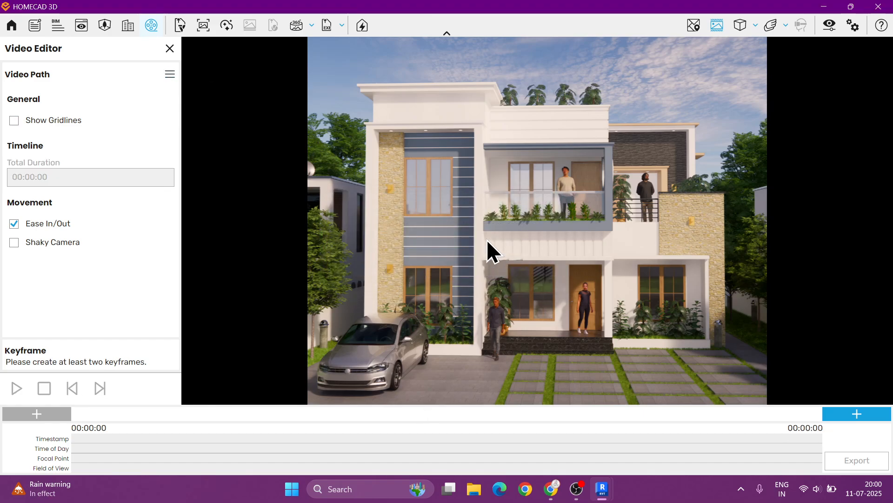
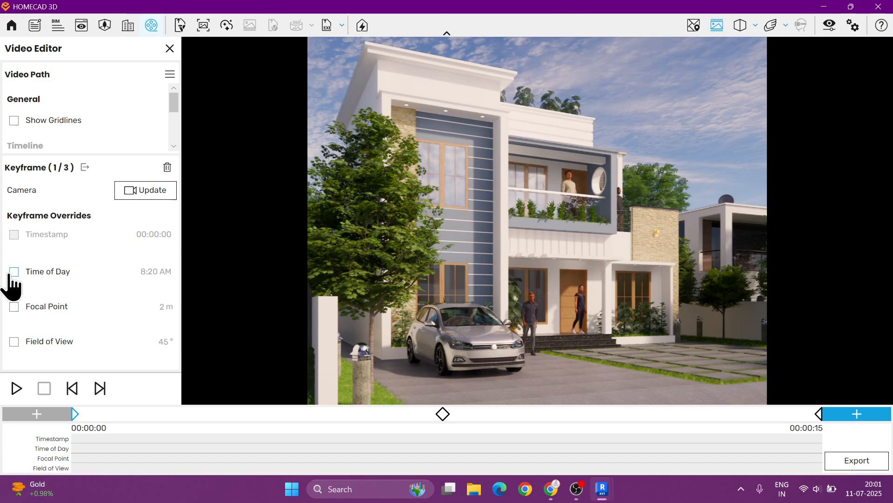
# - Enable the Time of Day override on the first keyframe and set its time to 7:00 AM
pyautogui.click(10, 275)
pyautogui.click(11, 273)
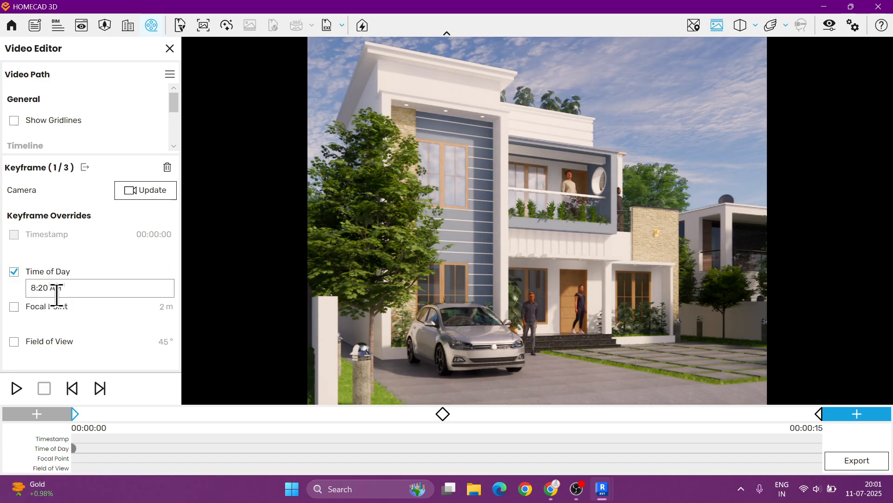
pyautogui.click(37, 289)
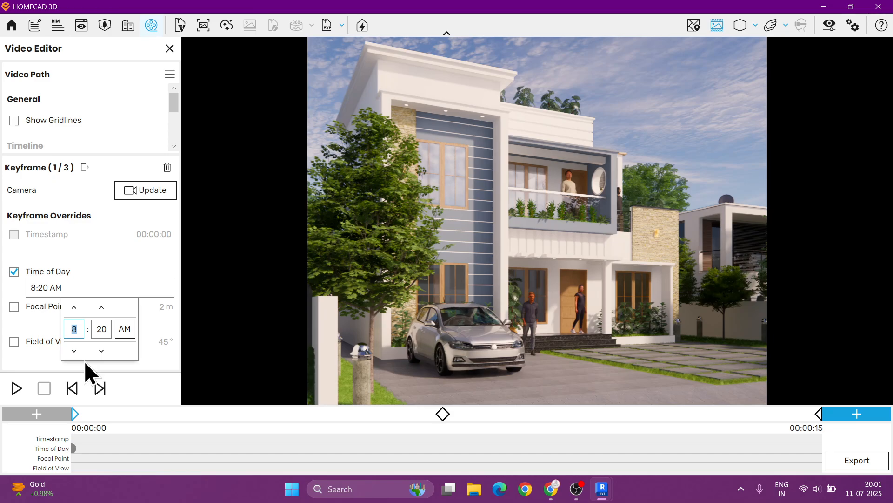
pyautogui.write('06')
pyautogui.doubleClick(102, 327)
pyautogui.write('00')
pyautogui.press('Return')
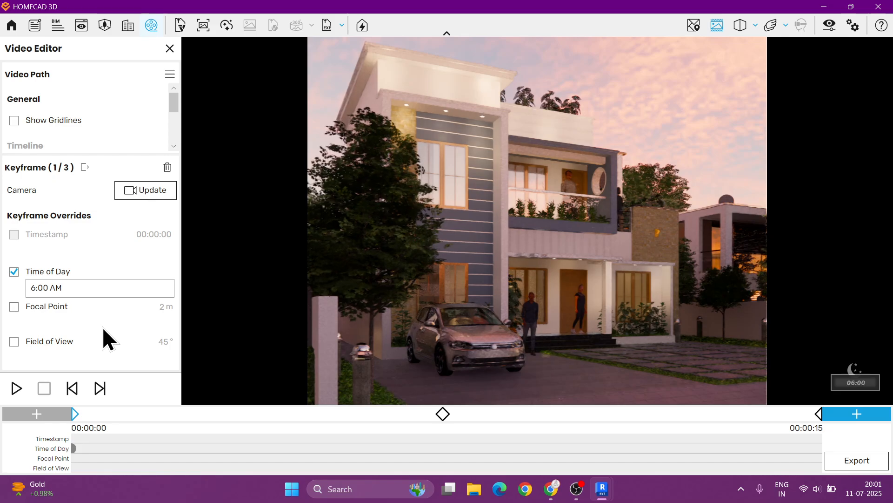
pyautogui.click(36, 288)
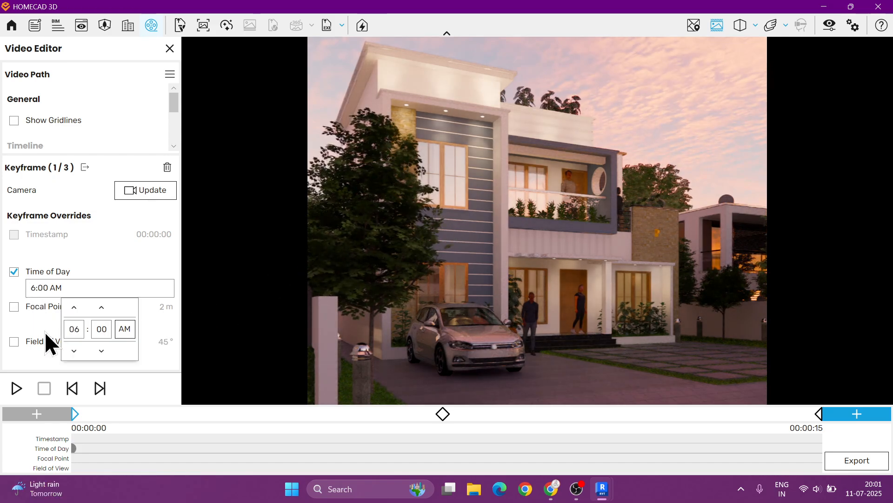
pyautogui.click(73, 328)
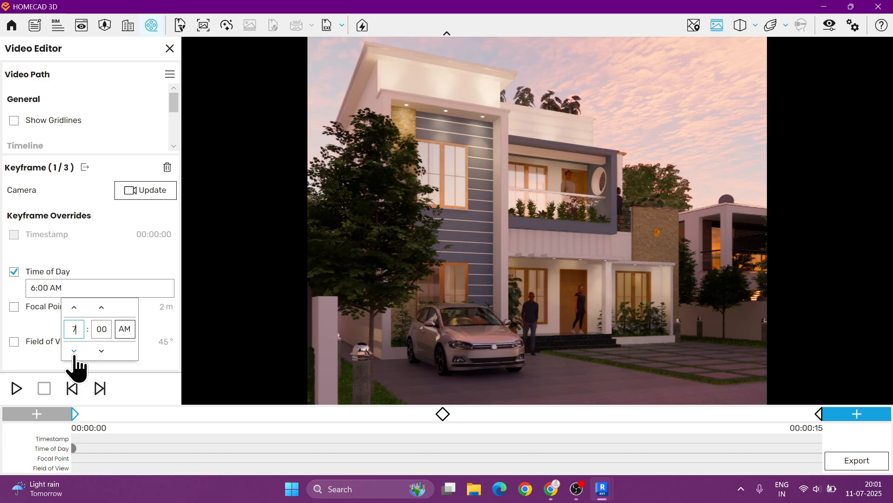
pyautogui.write('7')
pyautogui.press('Return')
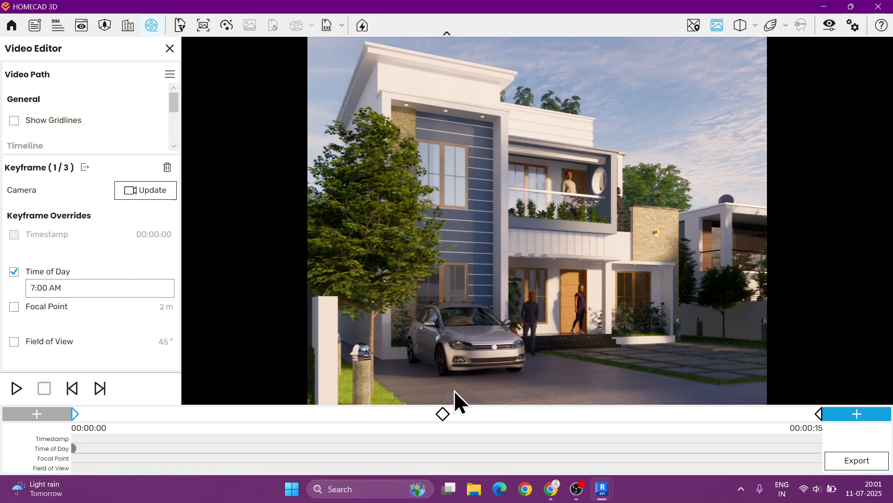
# - Select the middle keyframe, enable its Time of Day override and set it to 6:00 PM
pyautogui.click(443, 413)
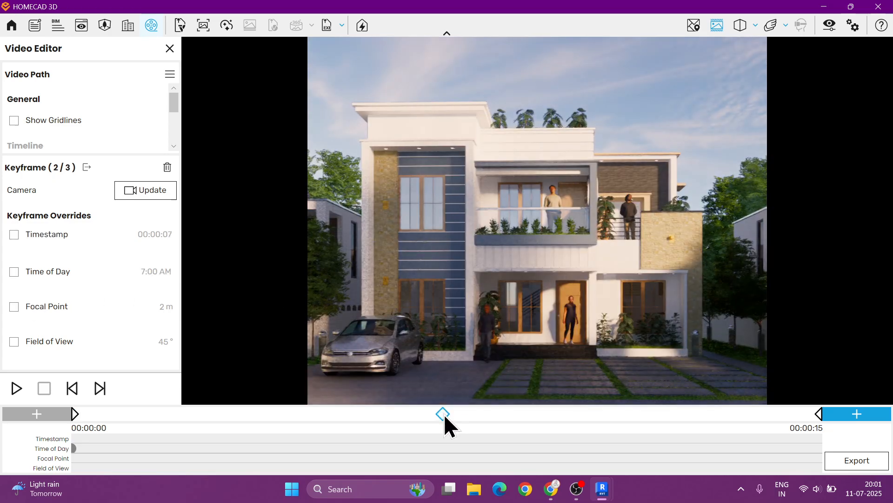
pyautogui.click(14, 272)
pyautogui.click(31, 290)
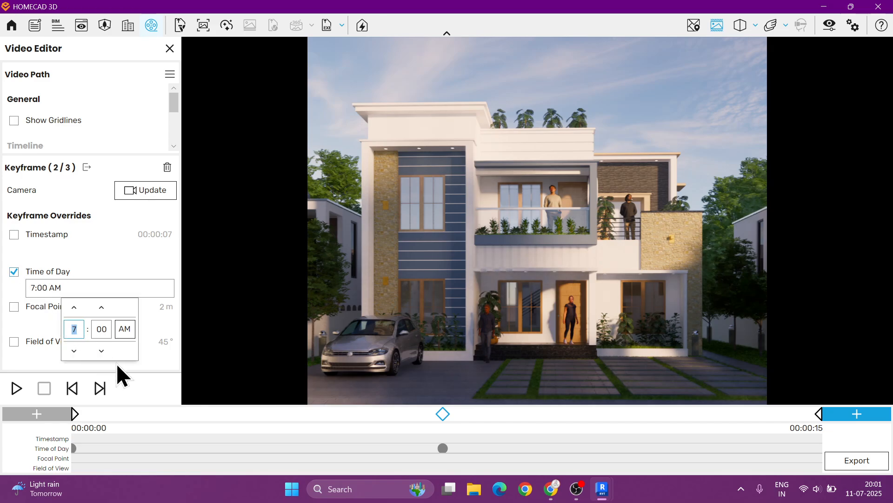
pyautogui.write('6')
pyautogui.click(125, 331)
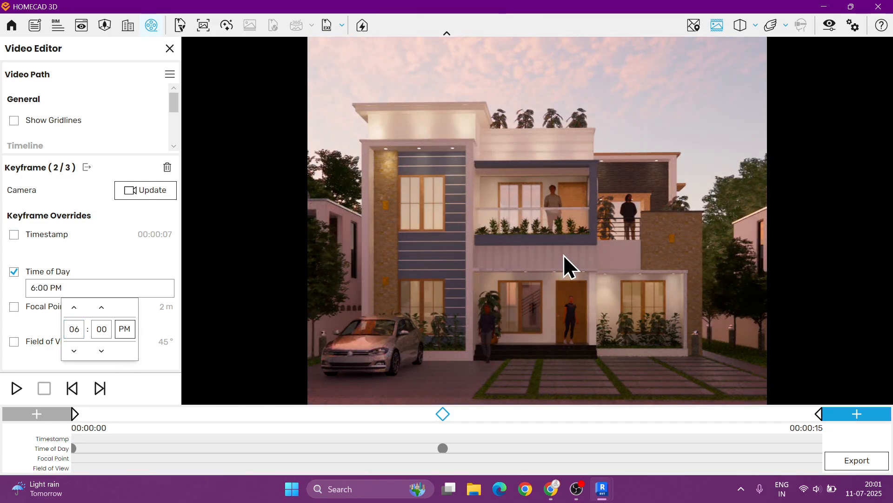
# - Select the last keyframe, enable its Time of Day override and set it to 2:00 AM
pyautogui.click(820, 417)
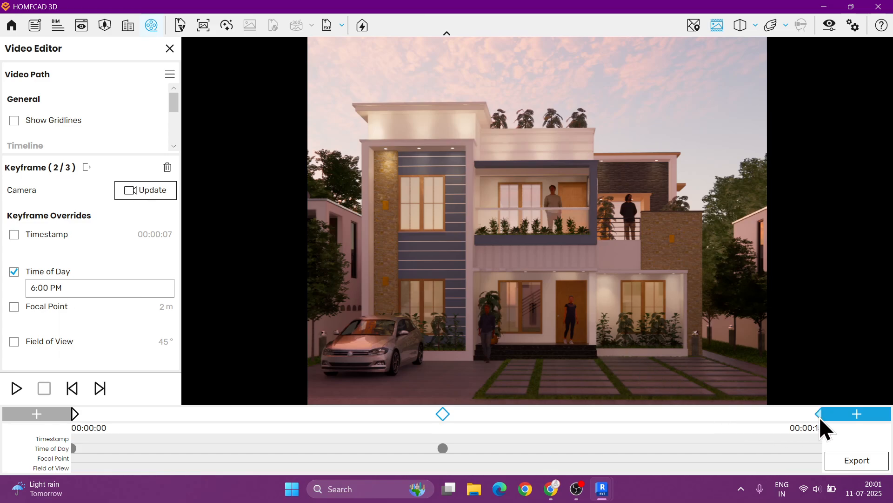
pyautogui.click(819, 414)
pyautogui.click(14, 271)
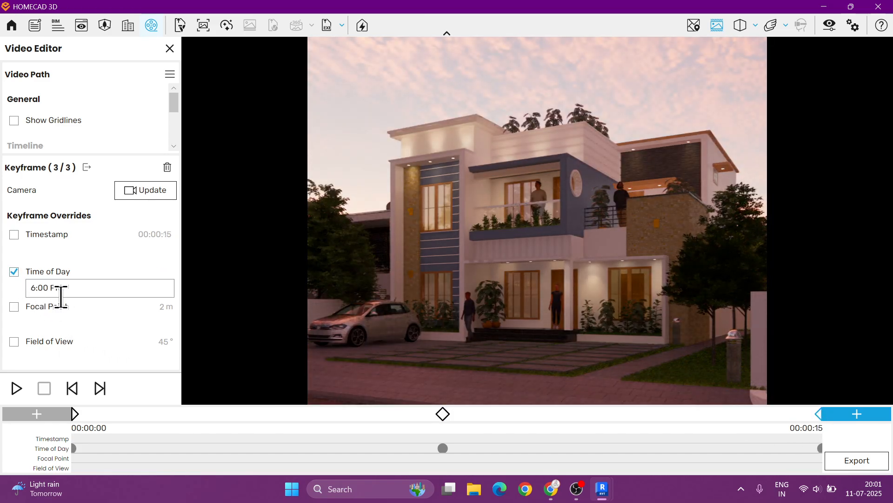
pyautogui.click(34, 287)
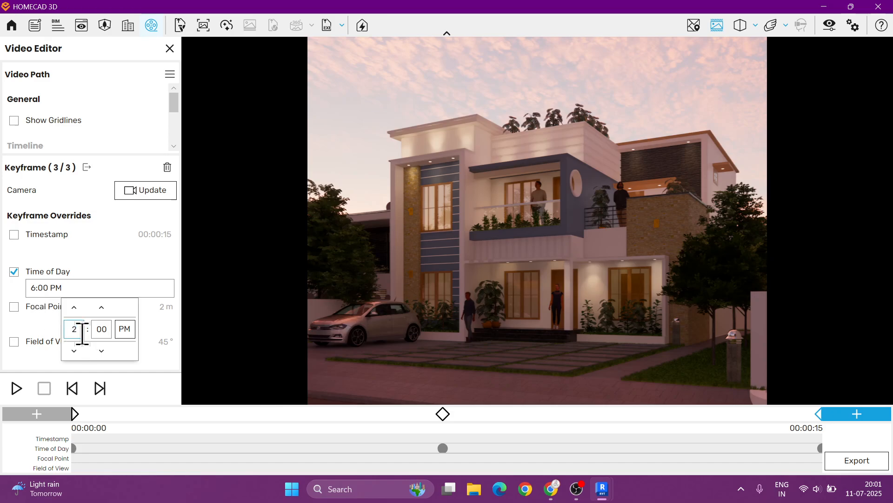
pyautogui.write('2')
pyautogui.click(125, 329)
pyautogui.click(428, 239)
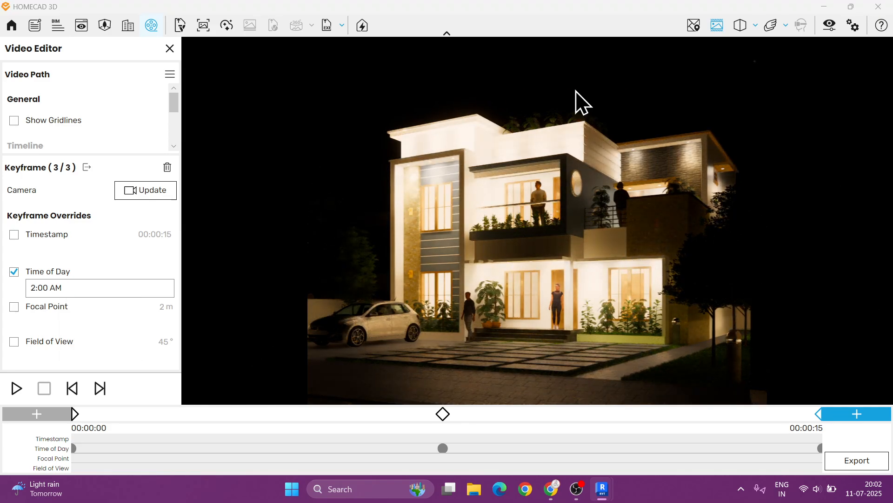
# - Try lowering Artificial Light Brightness in the Walkthrough visual settings' Atmosphere tab, then reset it and close the window
pyautogui.click(835, 26)
pyautogui.moveTo(458, 26); pyautogui.dragTo(342, 29)
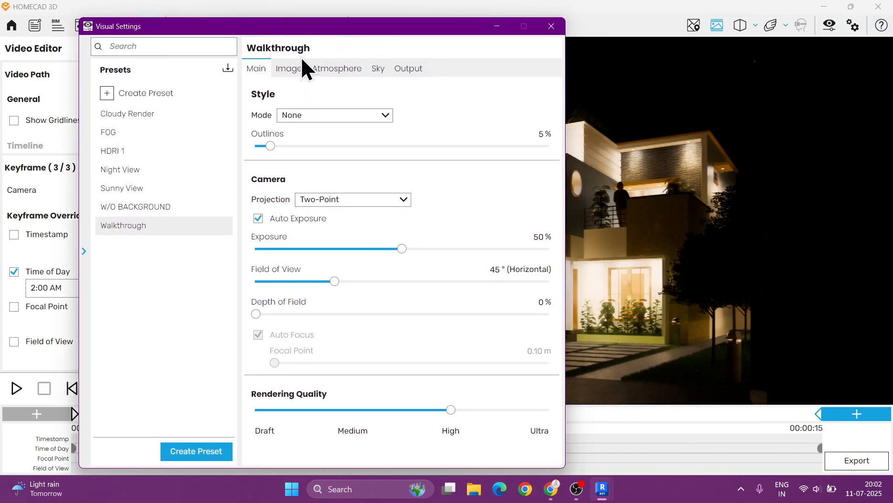
pyautogui.click(85, 247)
pyautogui.moveTo(274, 31); pyautogui.dragTo(181, 17)
pyautogui.click(68, 60)
pyautogui.moveTo(202, 307); pyautogui.dragTo(92, 307)
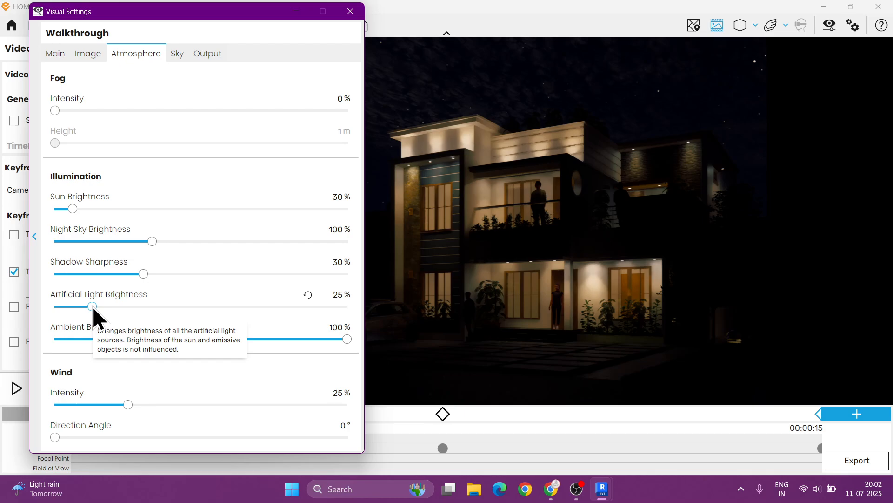
pyautogui.click(309, 305)
pyautogui.click(305, 17)
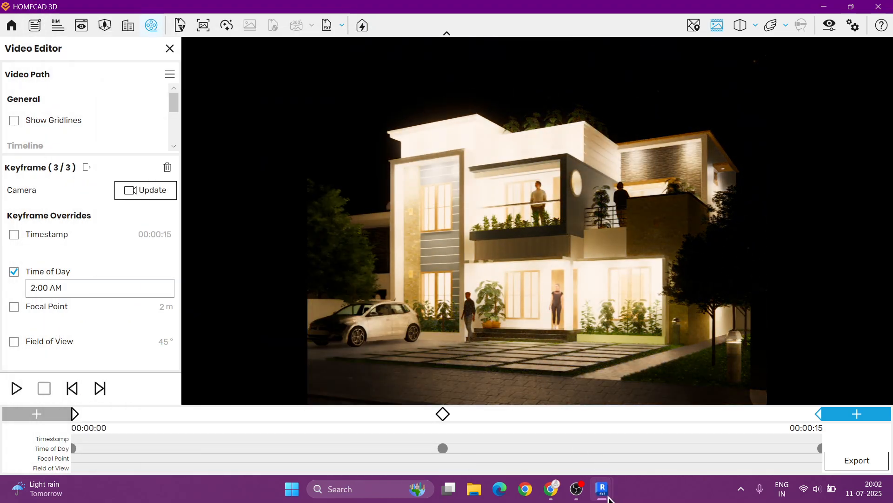
# - Switch to Revit, select a recessed downlight on the parapet and open its type properties
pyautogui.moveTo(578, 487)
pyautogui.click(541, 429)
pyautogui.keyDown('shift'); pyautogui.moveTo(545, 356); pyautogui.dragTo(531, 255, button='middle'); pyautogui.keyUp('shift')
pyautogui.scroll(10, 532, 255)
pyautogui.scroll(6, 564, 306)
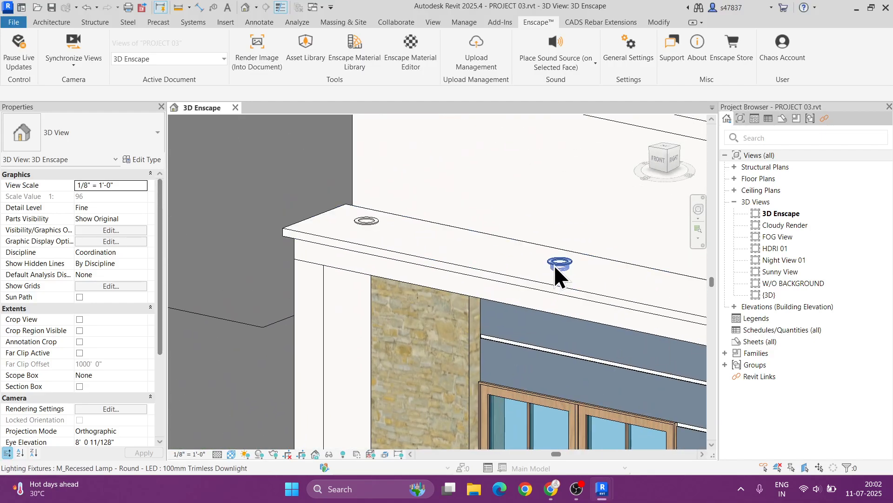
pyautogui.click(556, 263)
pyautogui.click(143, 159)
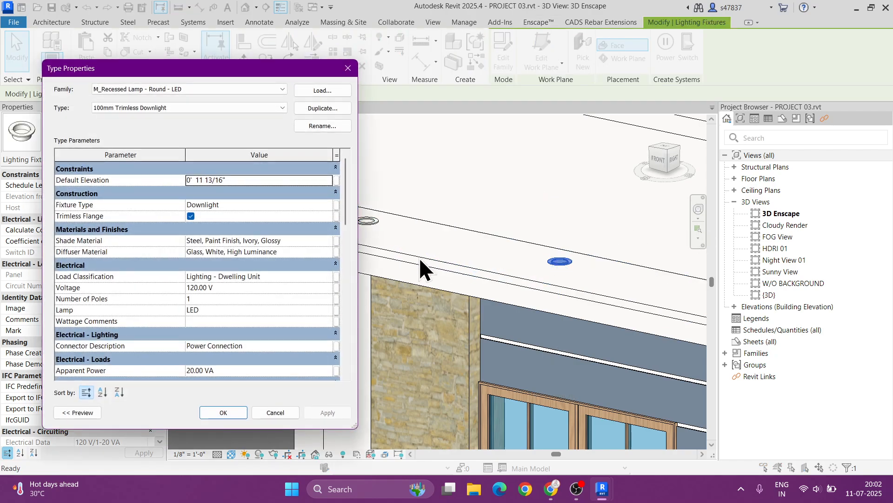
# - Edit the Self Illumination luminance of the downlight's diffuser material and confirm the material
pyautogui.click(327, 250)
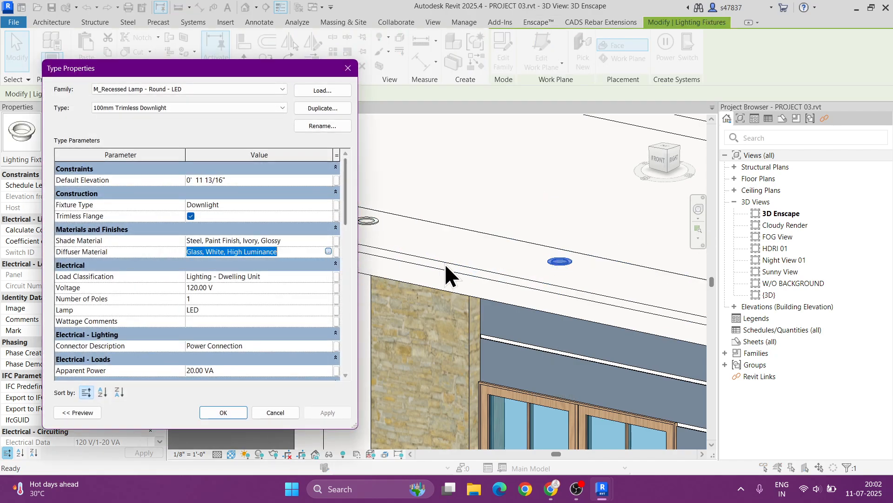
pyautogui.click(329, 251)
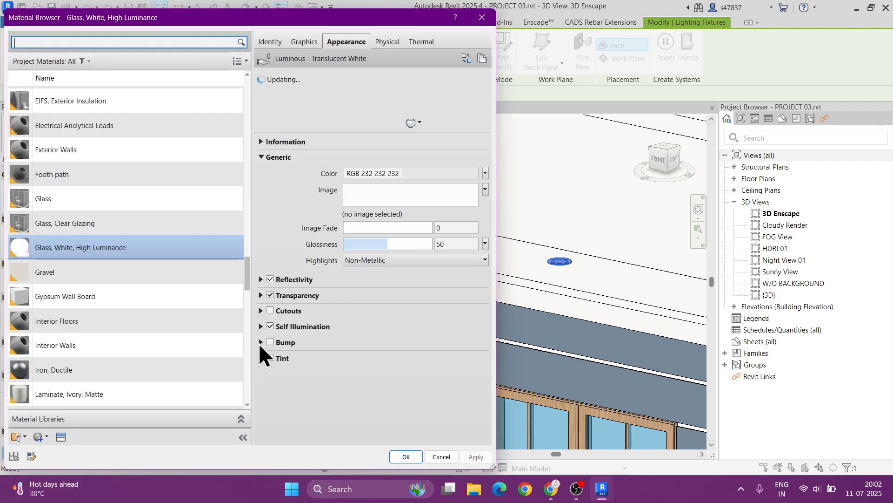
pyautogui.click(261, 326)
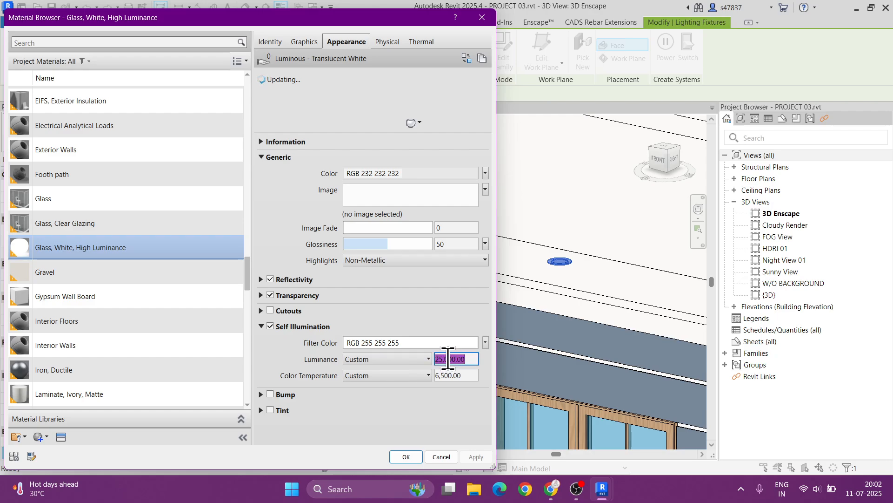
pyautogui.press('Left')
pyautogui.press('Delete')
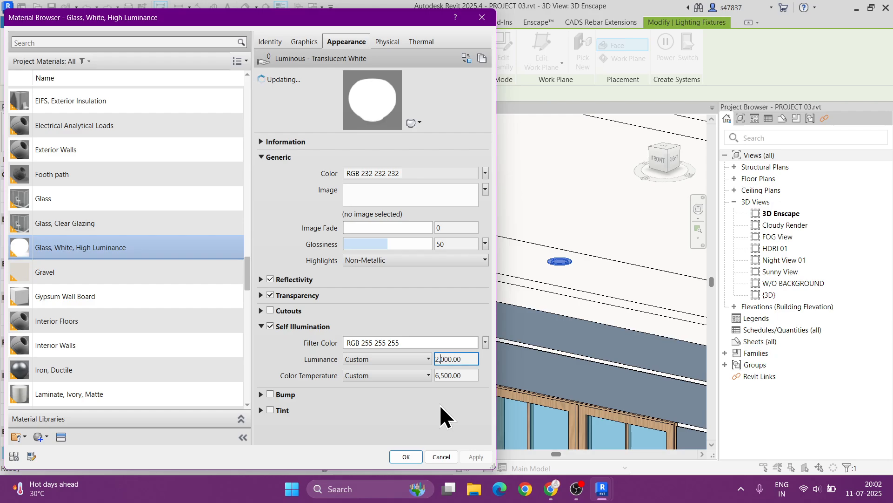
pyautogui.press('BackSpace')
pyautogui.click(393, 456)
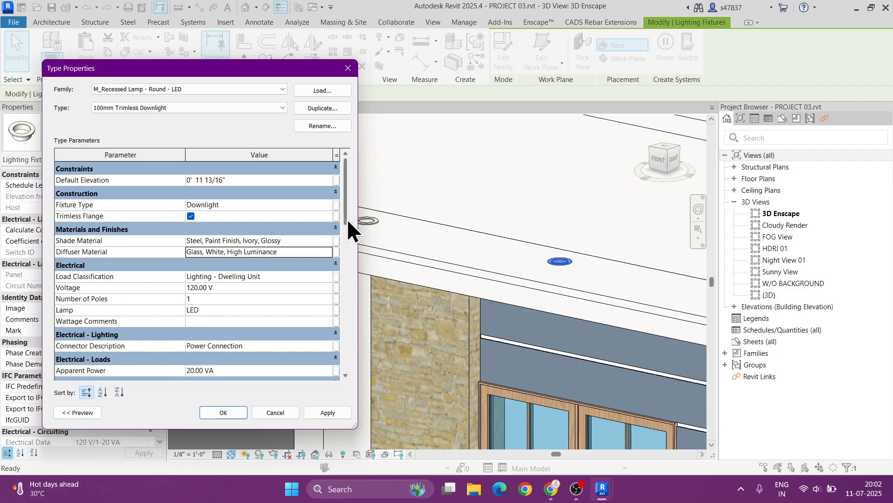
# - Set the downlight's Initial Intensity luminous flux to 90000 lm and confirm the type properties
pyautogui.moveTo(347, 219); pyautogui.dragTo(345, 364)
pyautogui.click(261, 304)
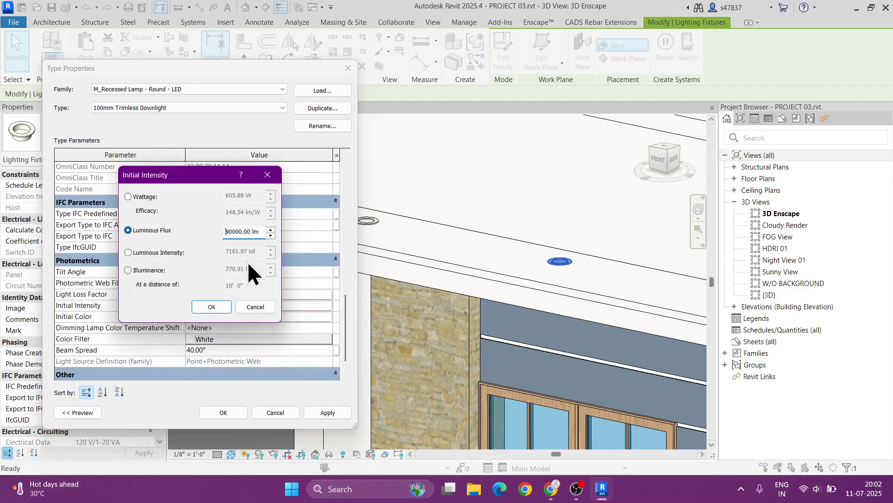
pyautogui.click(230, 231)
pyautogui.press('BackSpace')
pyautogui.press('Delete')
pyautogui.click(219, 308)
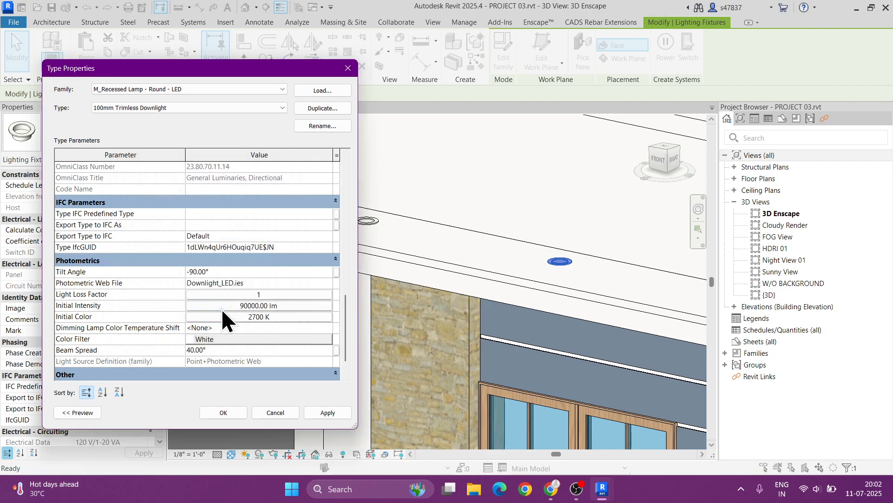
pyautogui.click(222, 411)
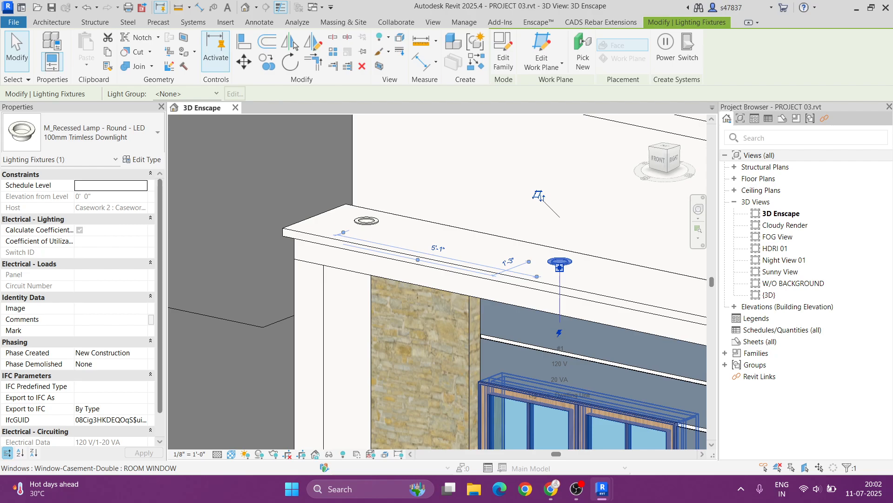
# - Switch back to HOMECAD 3D and set Artificial Light Brightness to 70% and Night Sky Brightness to 133%
pyautogui.moveTo(602, 488)
pyautogui.click(635, 458)
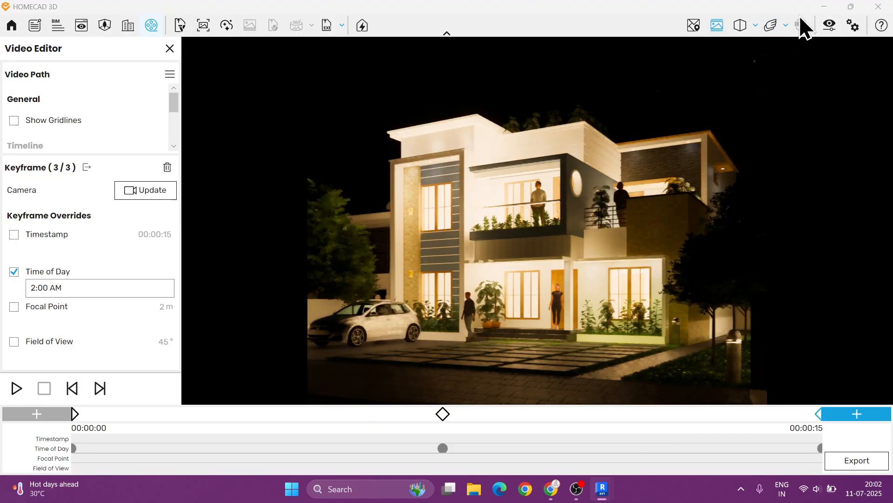
pyautogui.click(828, 29)
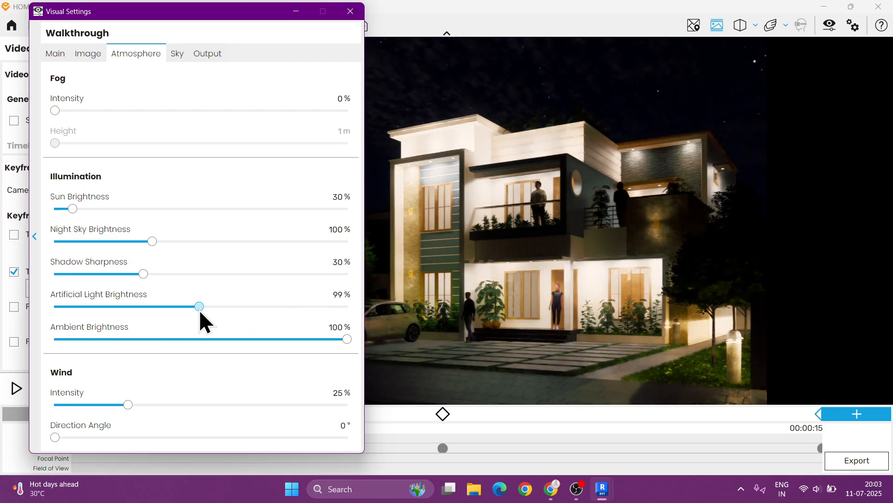
pyautogui.moveTo(199, 310); pyautogui.dragTo(158, 306)
pyautogui.click(617, 271)
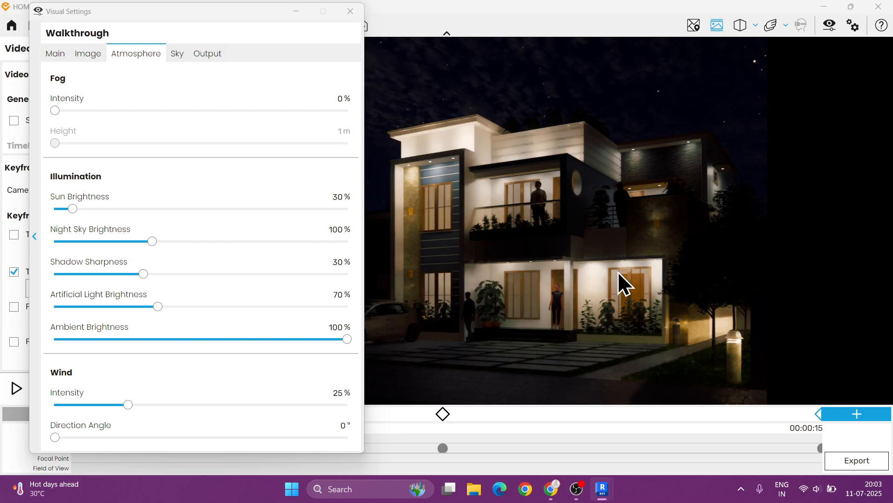
pyautogui.moveTo(152, 241); pyautogui.dragTo(173, 241)
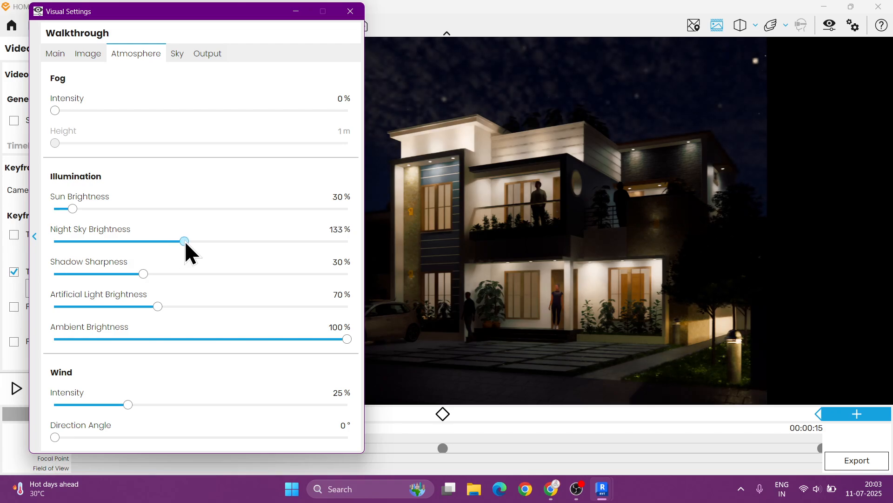
pyautogui.click(350, 11)
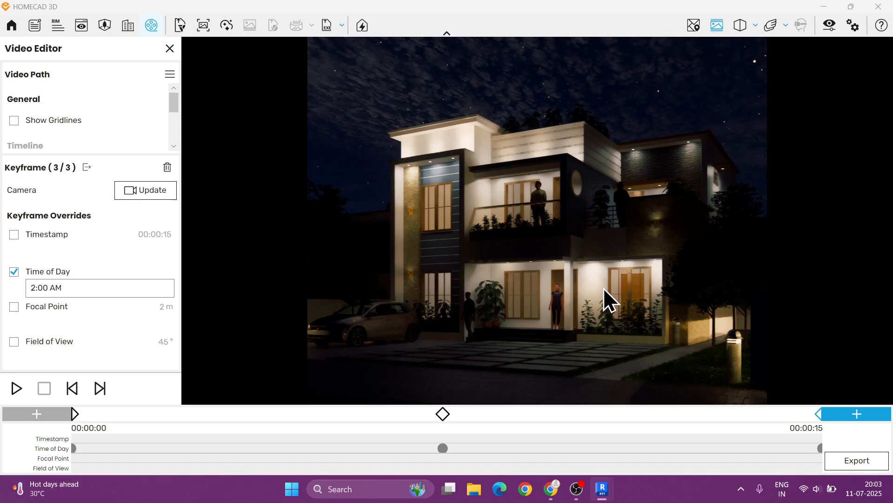
# - Delete the keyframe at 00:00:15 from the video path, then select the first keyframe
pyautogui.click(80, 414)
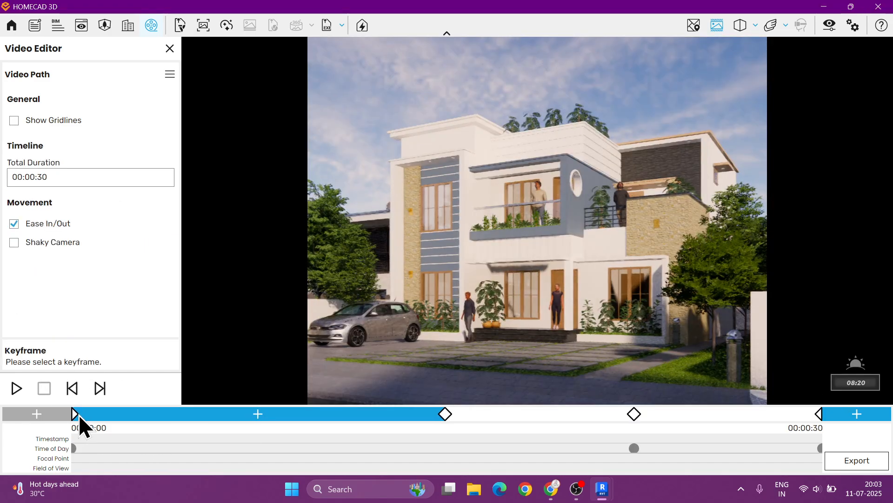
pyautogui.click(445, 414)
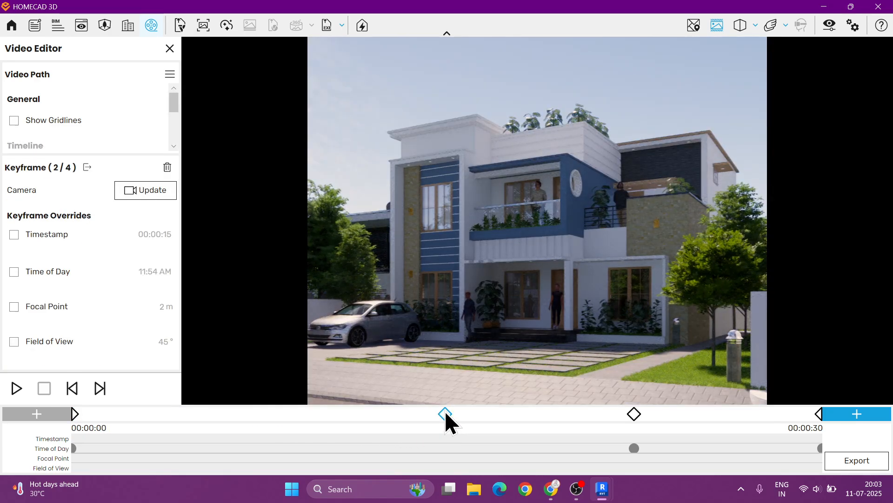
pyautogui.click(167, 169)
pyautogui.click(514, 262)
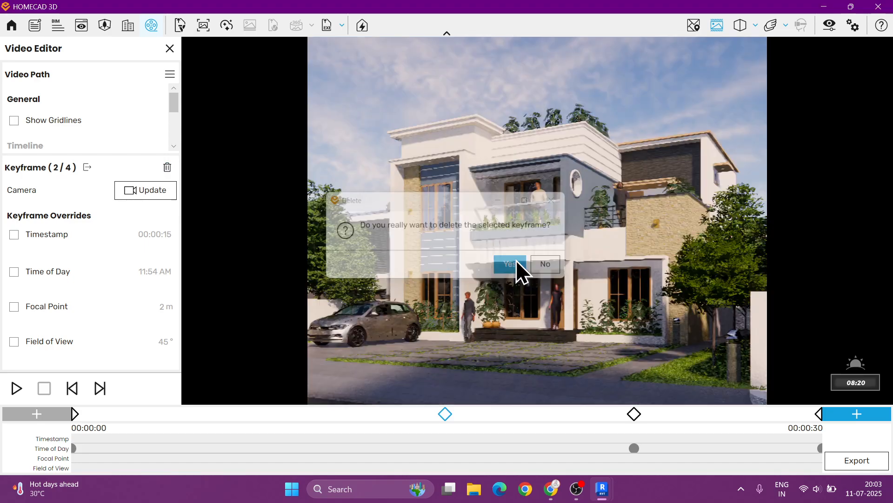
pyautogui.click(74, 413)
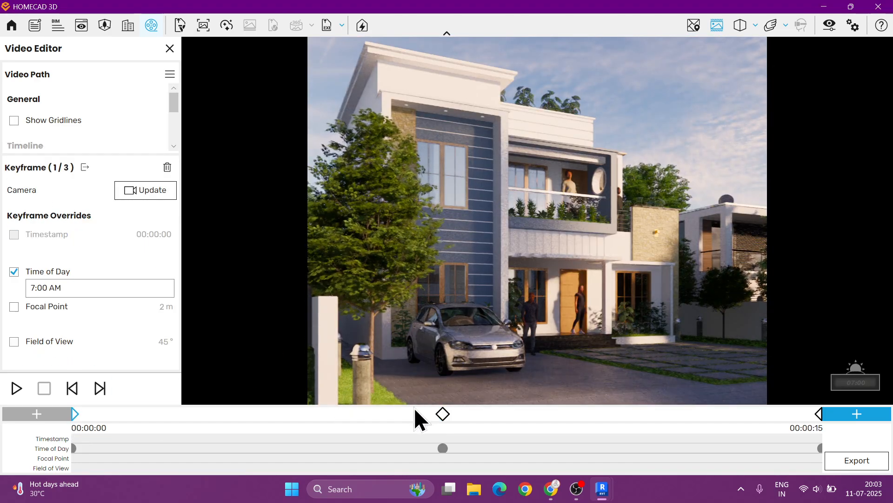
# - Step through the path's three keyframes and play the video preview from the start
pyautogui.click(441, 413)
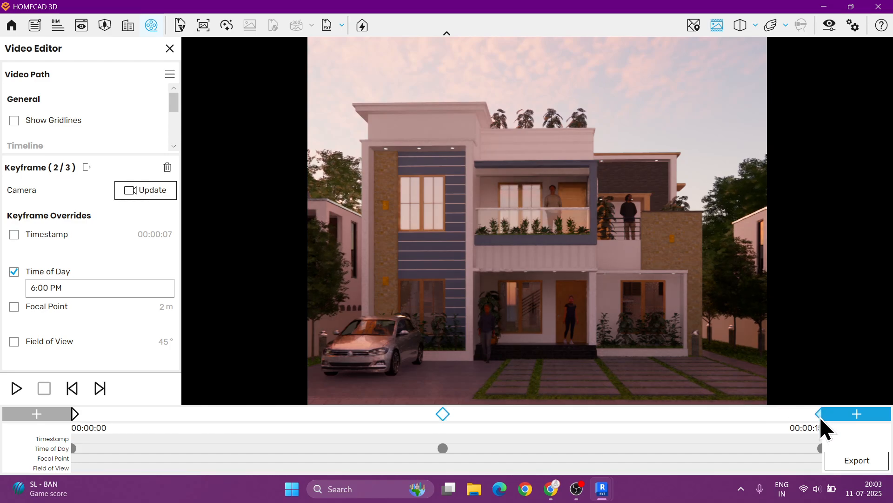
pyautogui.click(820, 414)
pyautogui.click(76, 414)
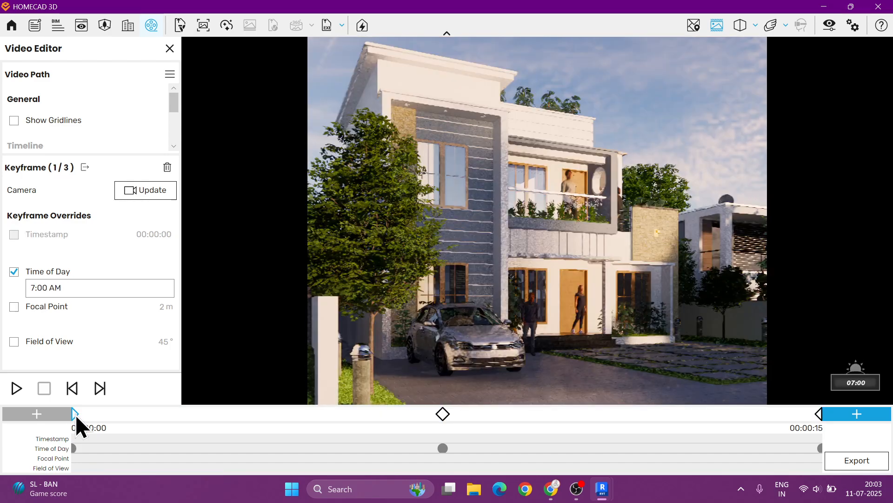
pyautogui.click(14, 389)
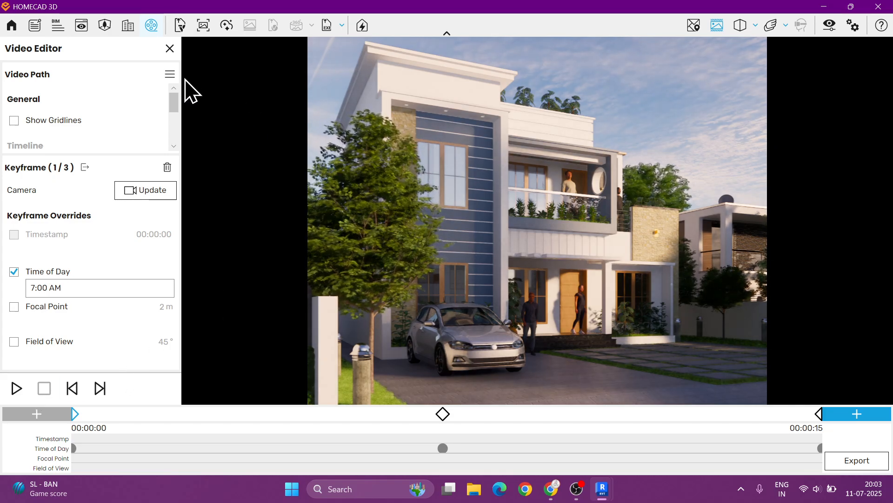
# - Save the current video path as Walk 03 in the PROJECT 03 folder
pyautogui.click(170, 74)
pyautogui.click(164, 114)
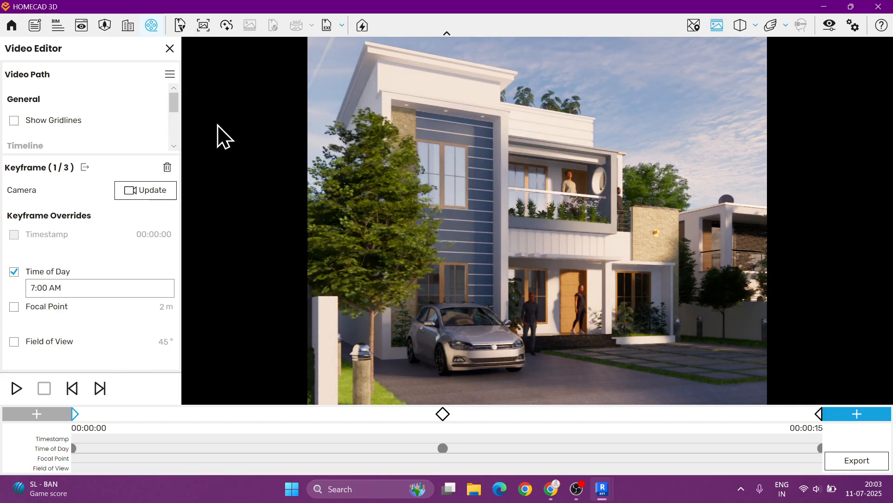
pyautogui.write('W')
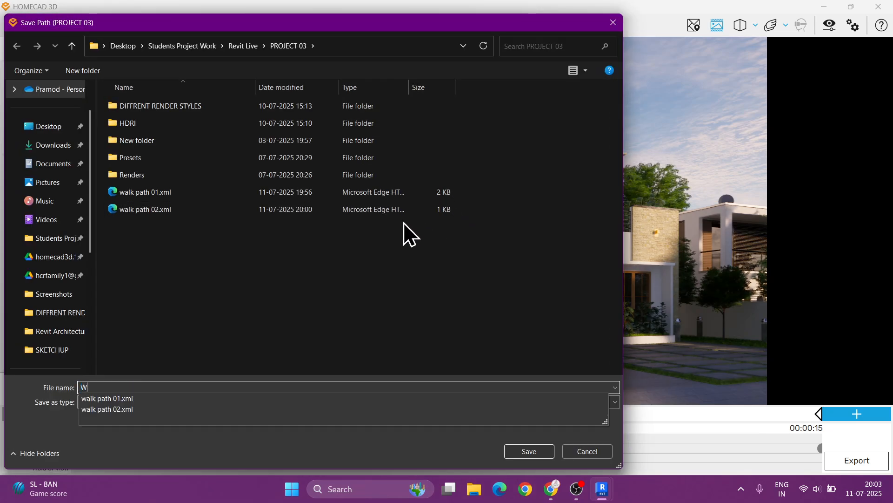
pyautogui.write('alk 03')
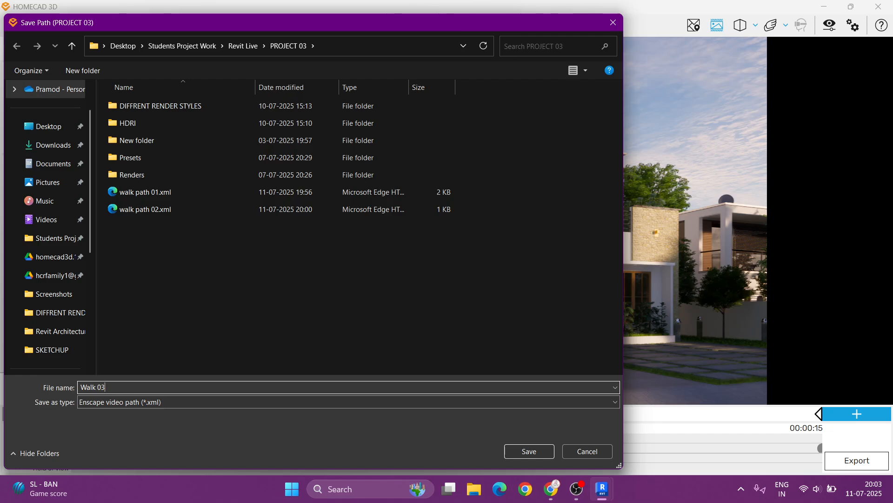
pyautogui.press('Return')
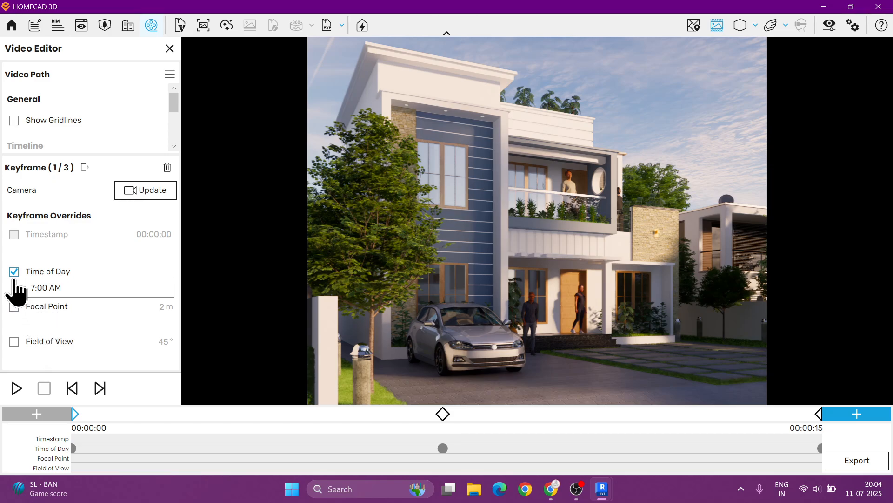
# - Start a new, empty video path
pyautogui.click(169, 76)
pyautogui.click(177, 93)
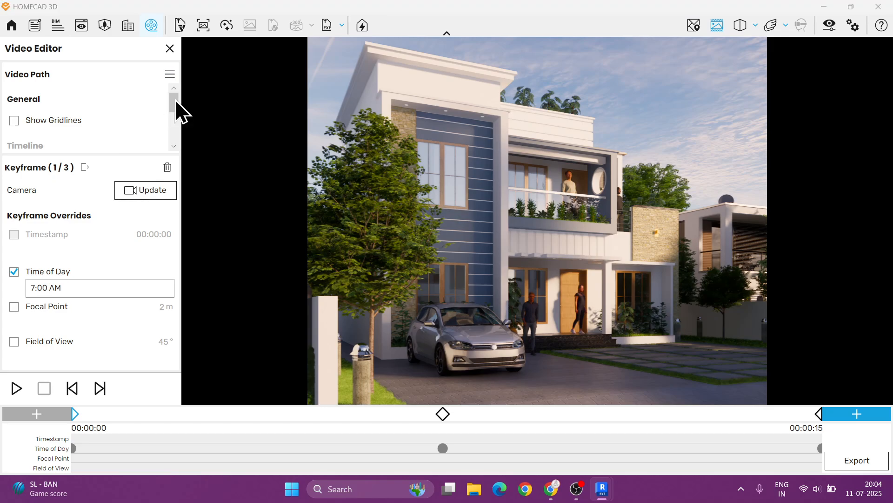
pyautogui.click(510, 263)
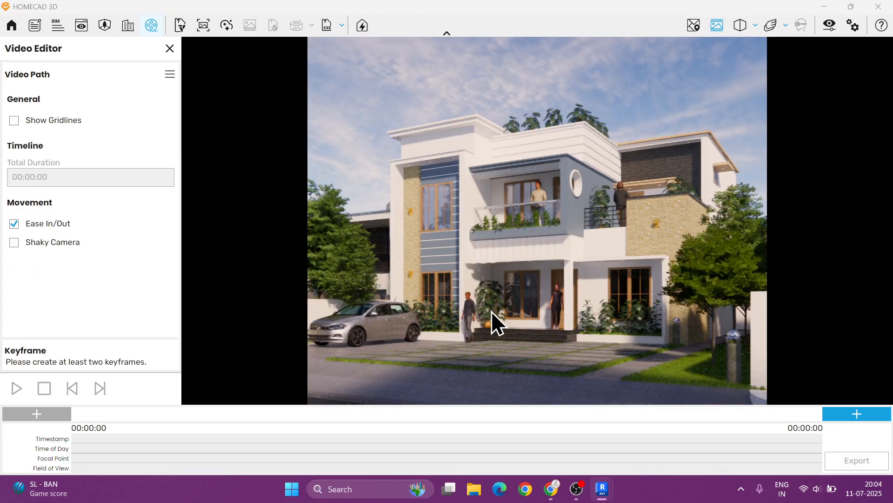
# - Frame a close view of the man walking by the entrance porch and add it as the first keyframe
pyautogui.scroll(5, 492, 311)
pyautogui.scroll(5, 495, 319)
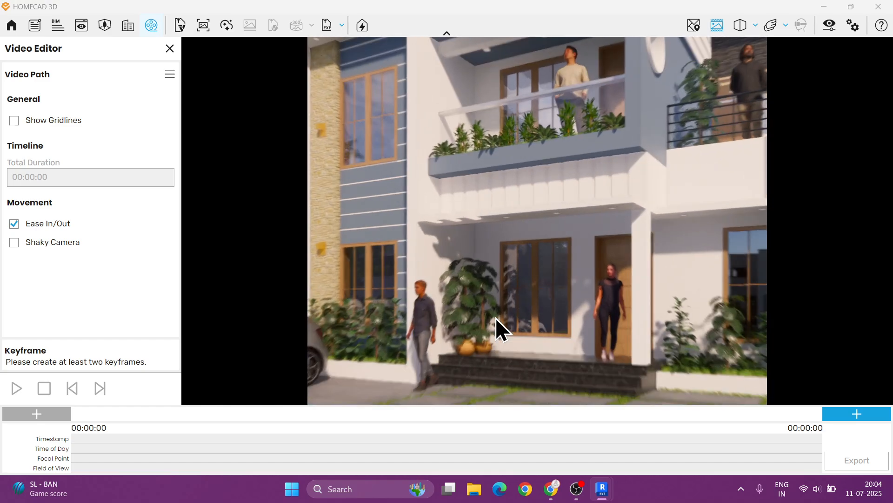
pyautogui.scroll(5, 505, 298)
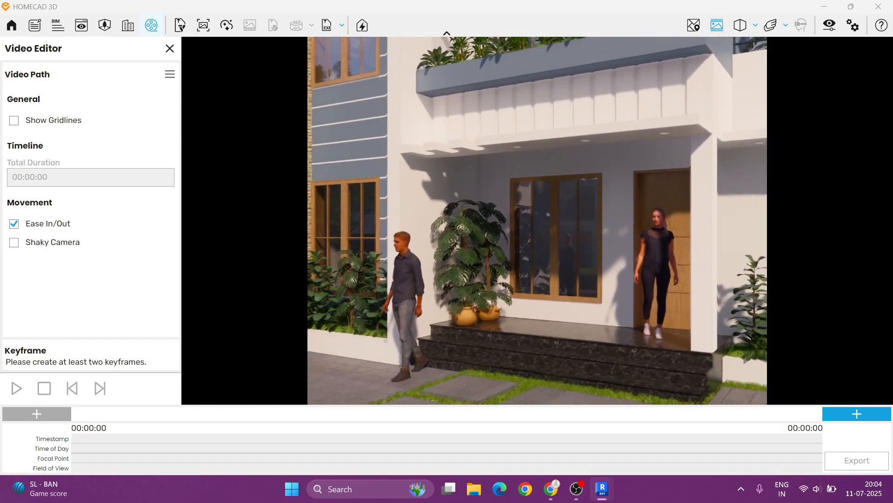
pyautogui.moveTo(492, 253); pyautogui.dragTo(490, 275, button='right')
pyautogui.scroll(3, 490, 275)
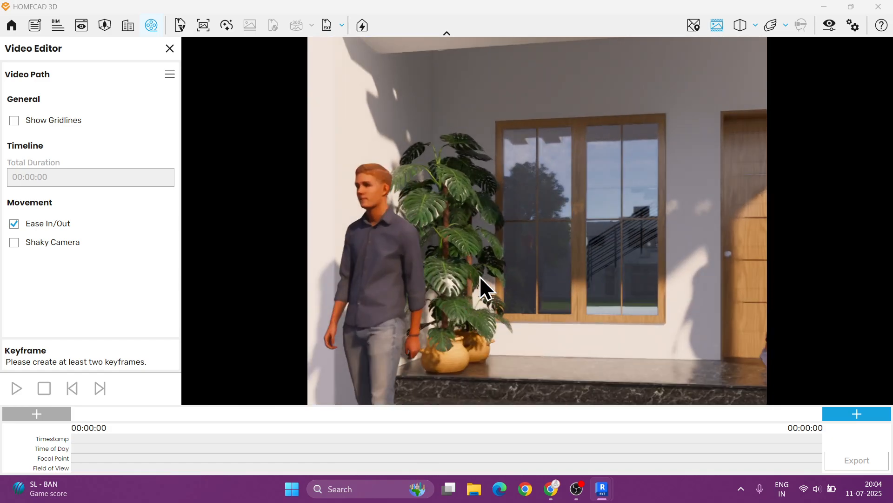
pyautogui.scroll(-3, 470, 281)
pyautogui.scroll(2, 478, 279)
pyautogui.moveTo(478, 279); pyautogui.dragTo(483, 250, button='middle')
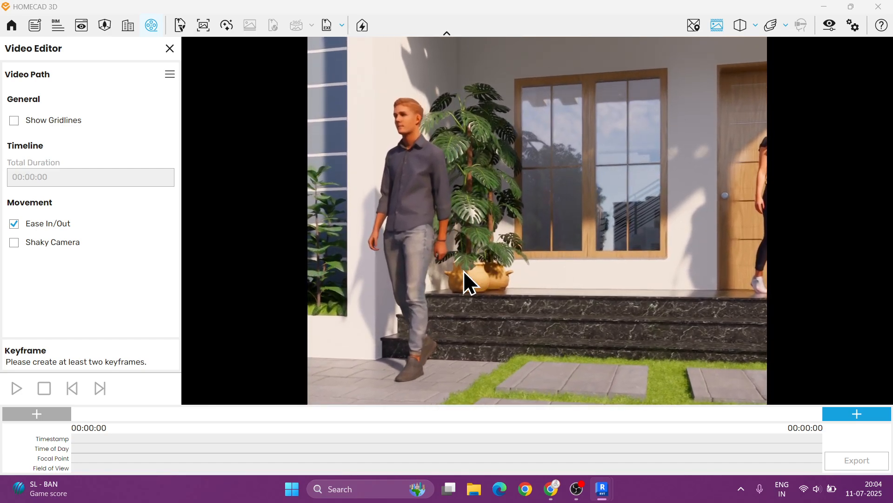
pyautogui.scroll(-1, 453, 248)
pyautogui.moveTo(454, 247); pyautogui.dragTo(466, 256, button='right')
pyautogui.moveTo(575, 311); pyautogui.dragTo(608, 308, button='right')
pyautogui.click(847, 415)
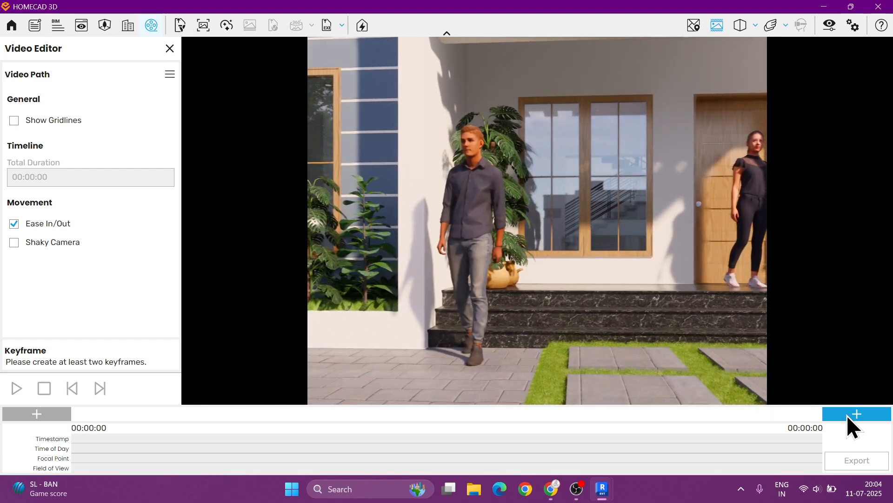
# - Pull the camera back to a wider view of the porch steps and add a second keyframe
pyautogui.moveTo(666, 268); pyautogui.dragTo(574, 269, button='right')
pyautogui.scroll(-1, 574, 268)
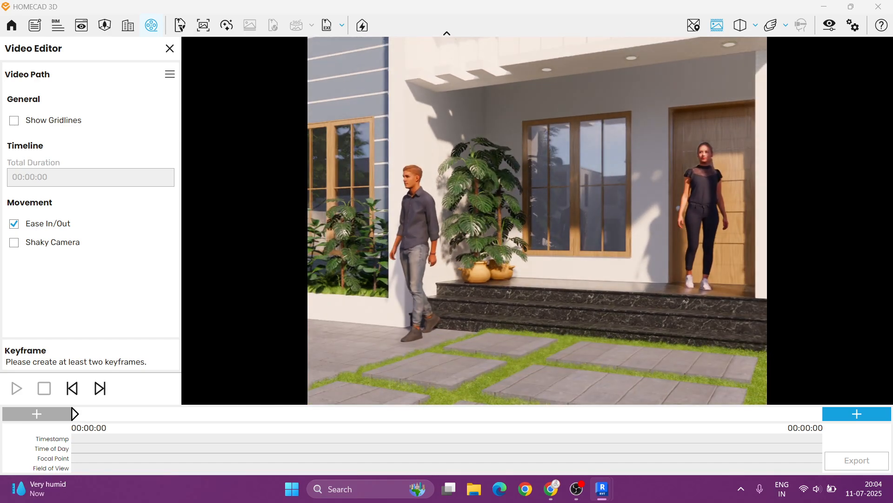
pyautogui.moveTo(575, 268); pyautogui.dragTo(529, 277)
pyautogui.press('d')
pyautogui.moveTo(629, 255); pyautogui.dragTo(653, 268)
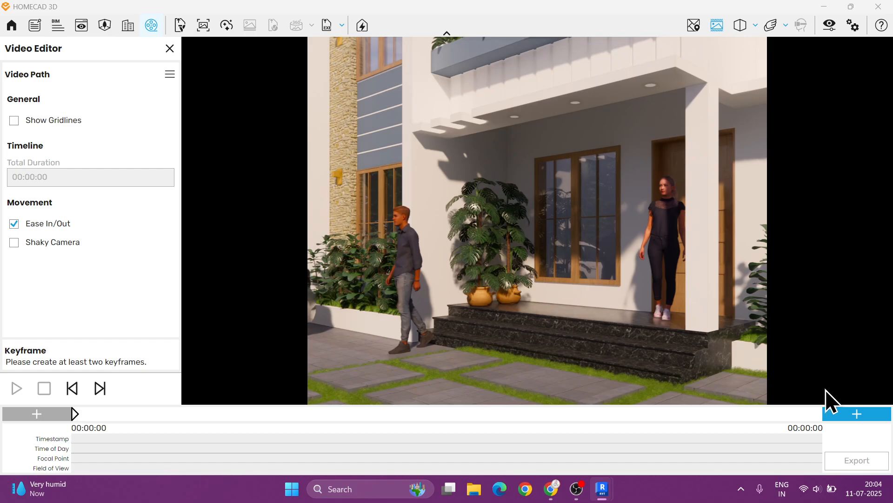
pyautogui.click(844, 415)
# - Set the path's total duration to 00:00:08 and play the preview
pyautogui.click(52, 182)
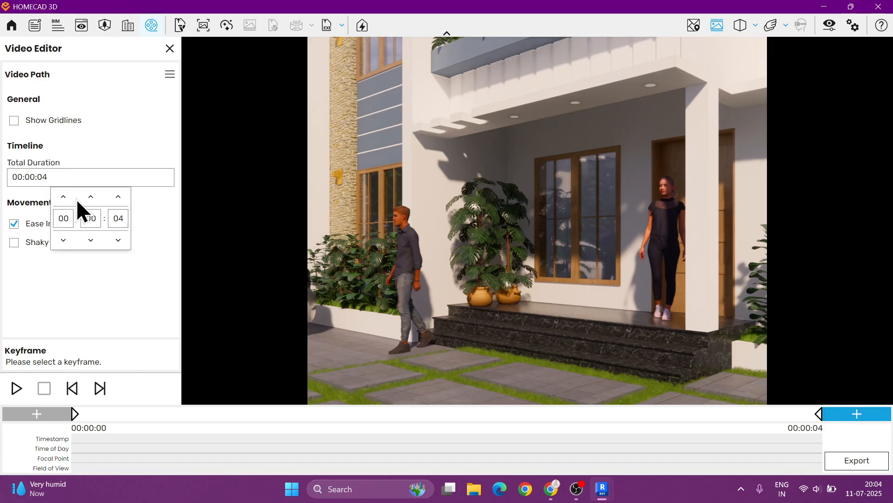
pyautogui.click(128, 254)
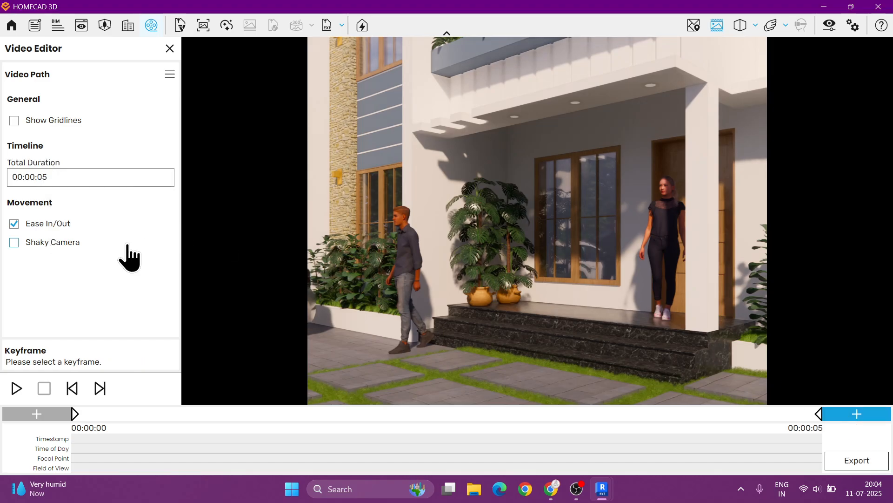
pyautogui.click(16, 387)
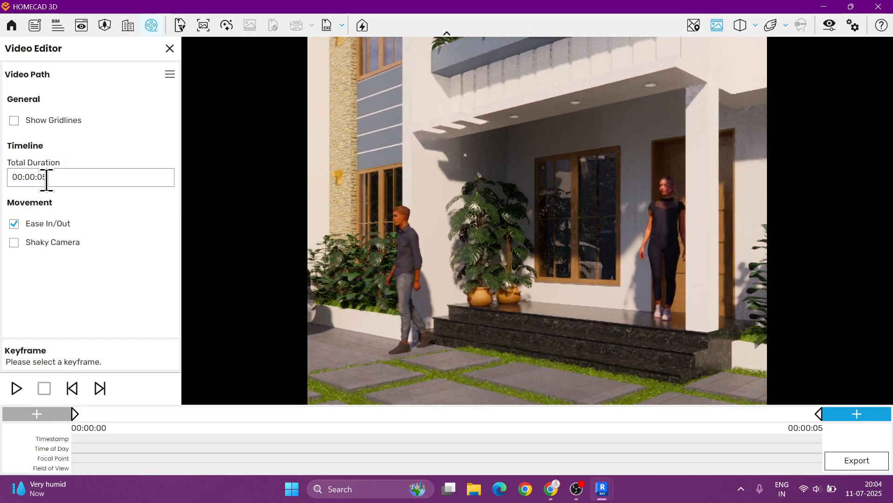
pyautogui.click(46, 179)
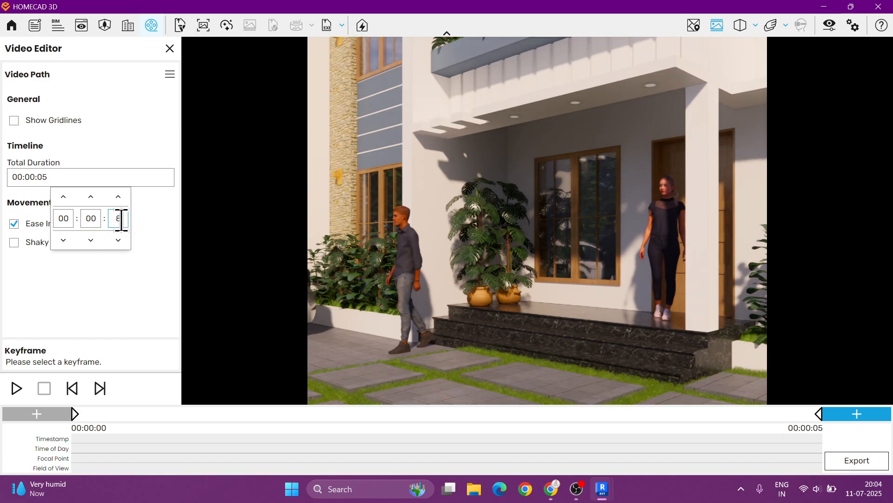
pyautogui.press('Return')
pyautogui.click(16, 387)
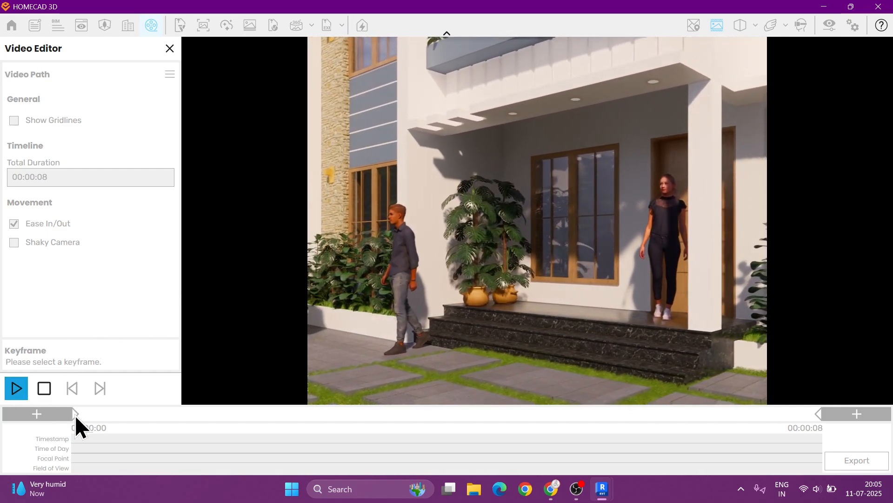
# - Select the first keyframe and enable its Focal Point override at about 28 m
pyautogui.click(75, 414)
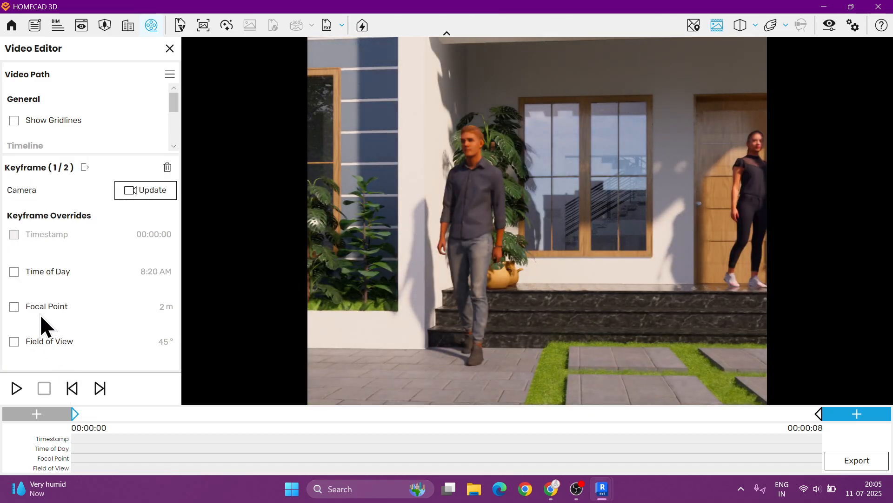
pyautogui.click(14, 307)
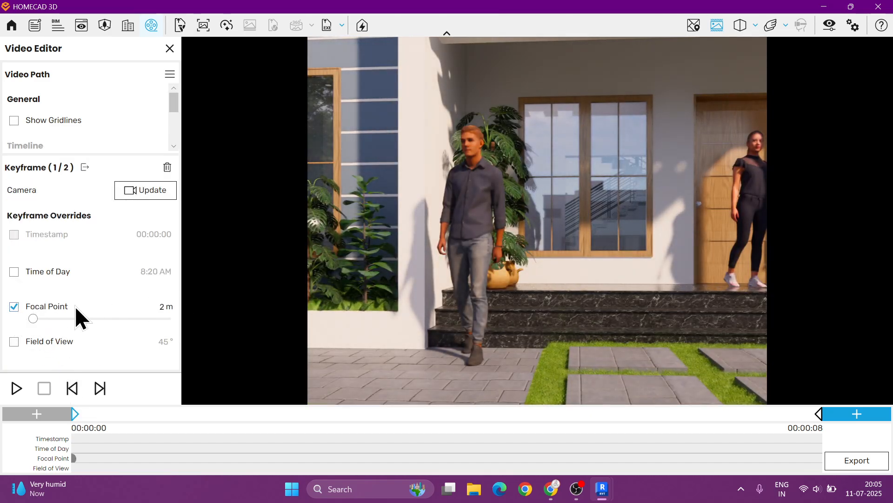
pyautogui.moveTo(35, 320); pyautogui.dragTo(63, 321)
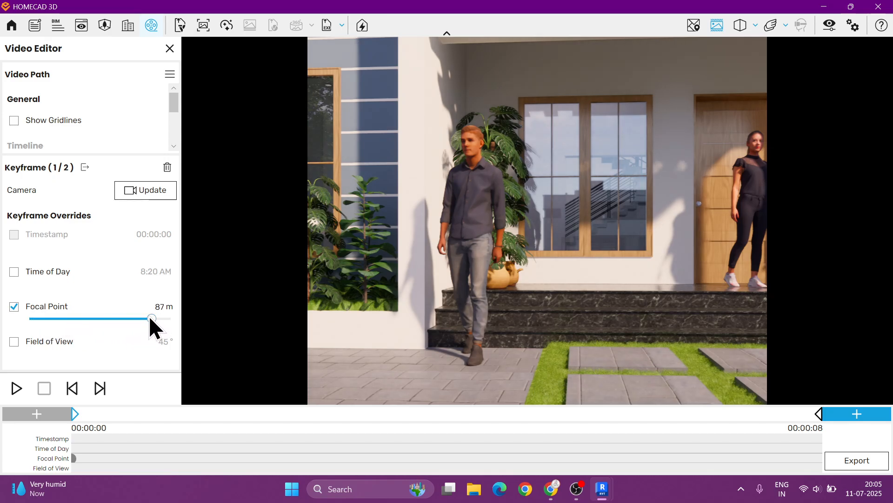
pyautogui.moveTo(150, 319); pyautogui.dragTo(27, 327)
pyautogui.click(41, 320)
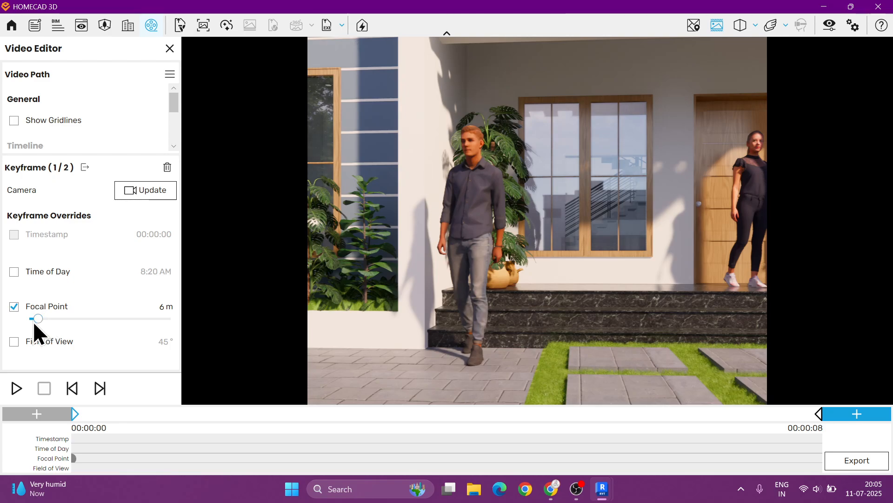
pyautogui.moveTo(40, 321); pyautogui.dragTo(5, 321)
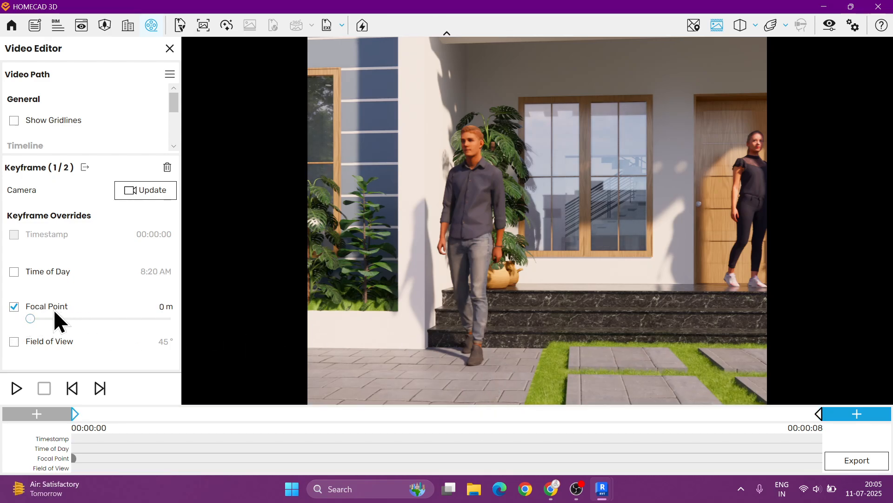
pyautogui.moveTo(32, 319); pyautogui.dragTo(108, 327)
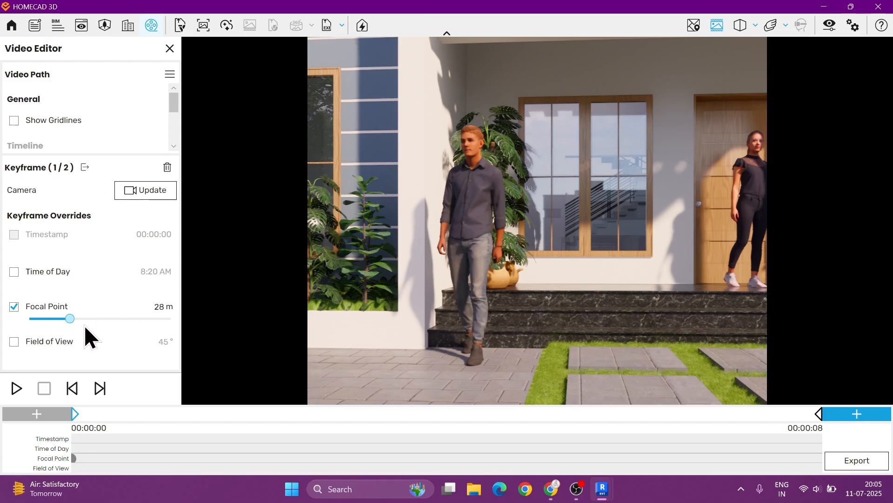
# - In Visual Settings, set Depth of Field to 18%, turn off Auto Focus and set Focal Point to 0.10 m
pyautogui.click(830, 24)
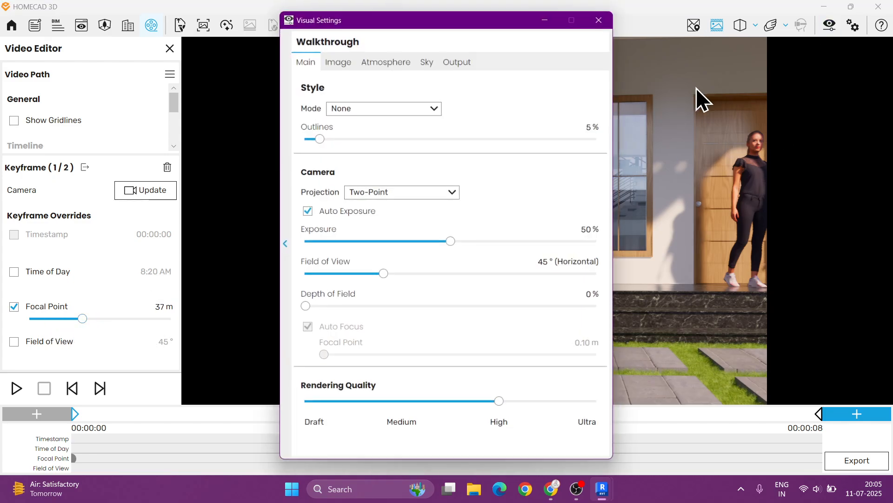
pyautogui.moveTo(474, 19); pyautogui.dragTo(281, 36)
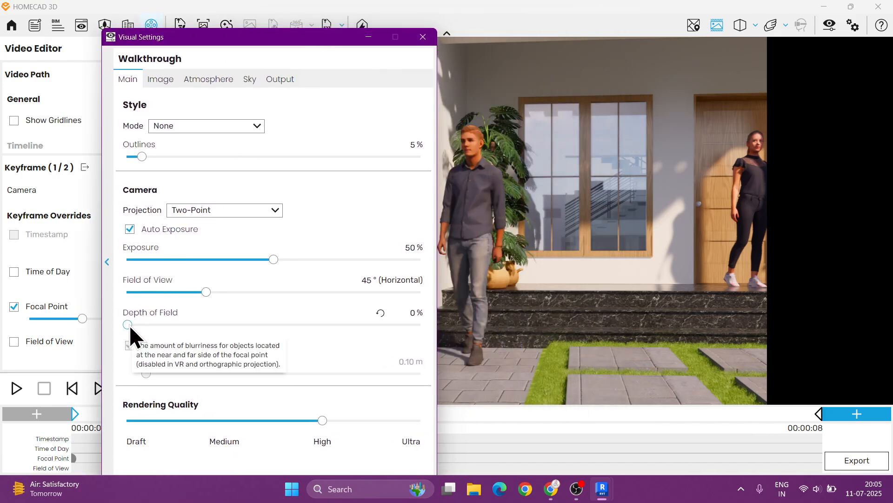
pyautogui.moveTo(129, 325); pyautogui.dragTo(160, 324)
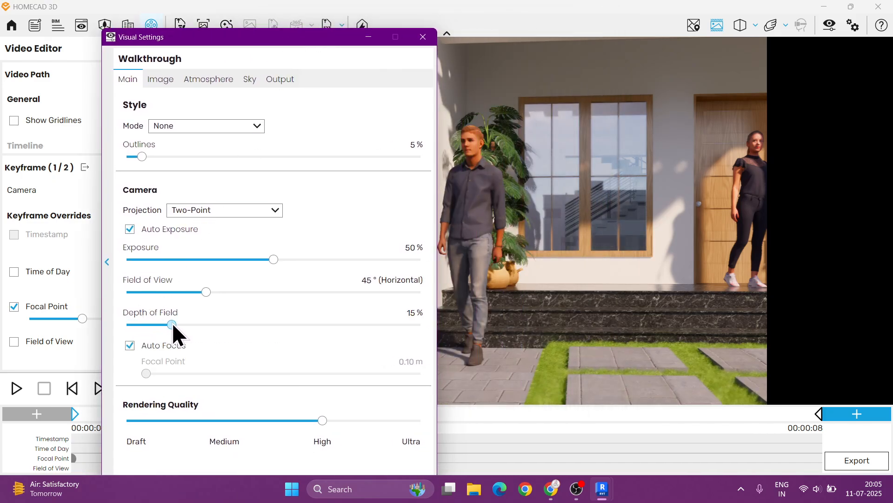
pyautogui.click(138, 346)
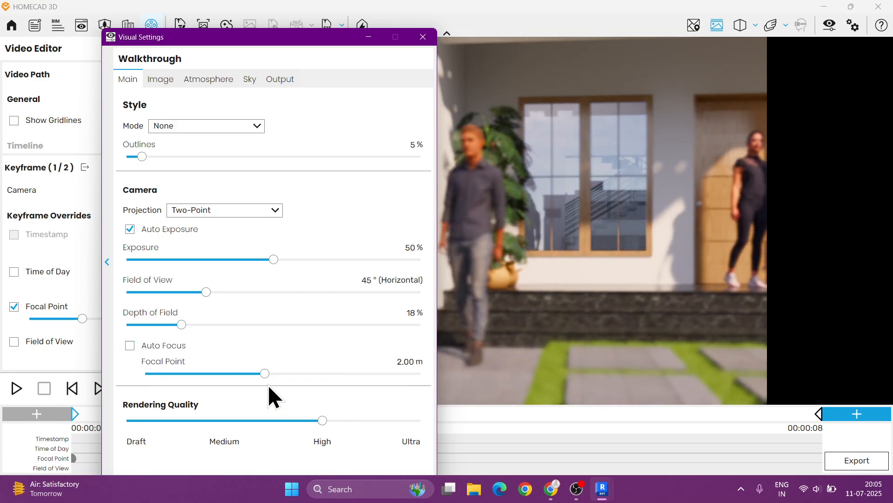
pyautogui.moveTo(261, 374); pyautogui.dragTo(147, 373)
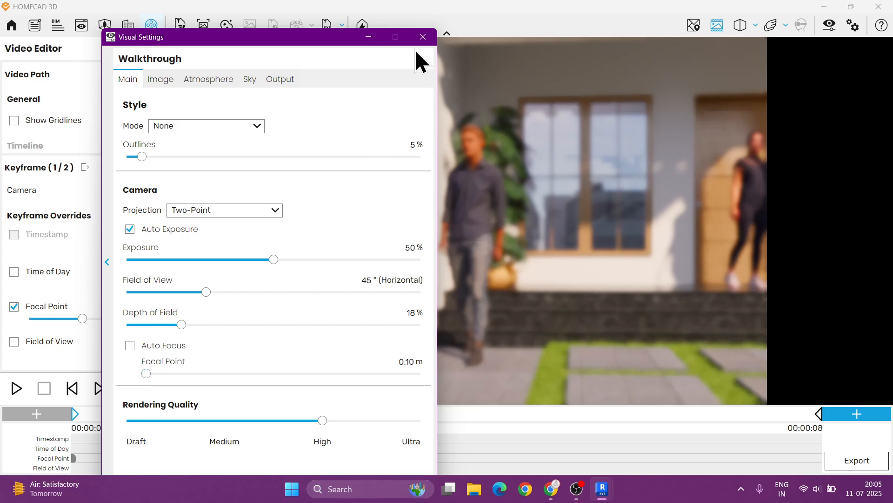
pyautogui.click(423, 37)
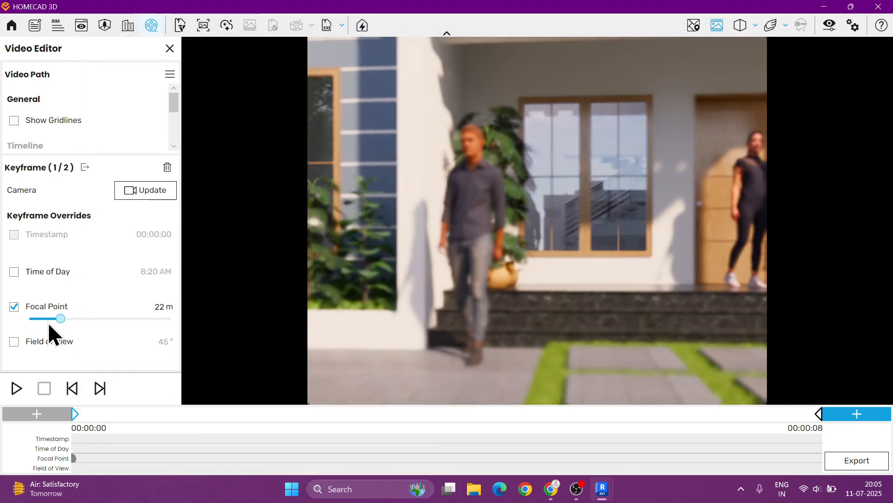
# - Set the first keyframe's Focal Point override to about 6 m
pyautogui.moveTo(48, 322)
pyautogui.mouseDown()
pyautogui.moveTo(25, 323)
pyautogui.moveTo(122, 317)
pyautogui.moveTo(37, 322)
pyautogui.mouseUp()
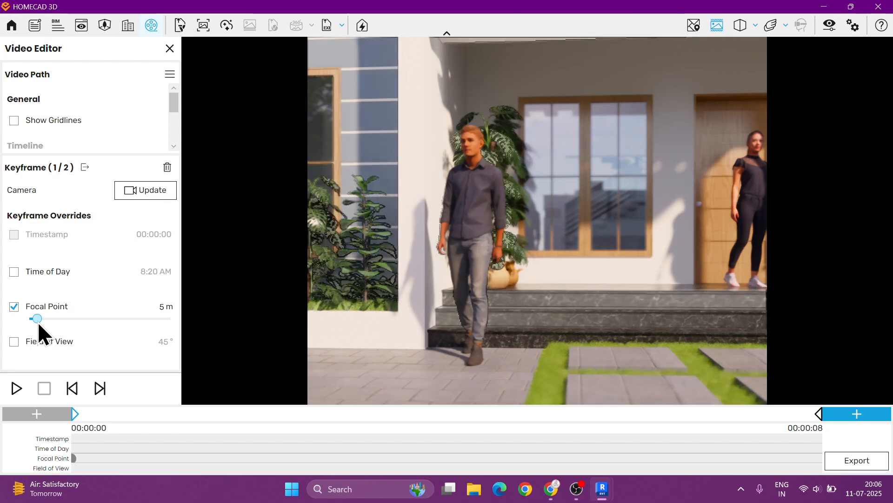
pyautogui.moveTo(36, 322); pyautogui.dragTo(40, 322)
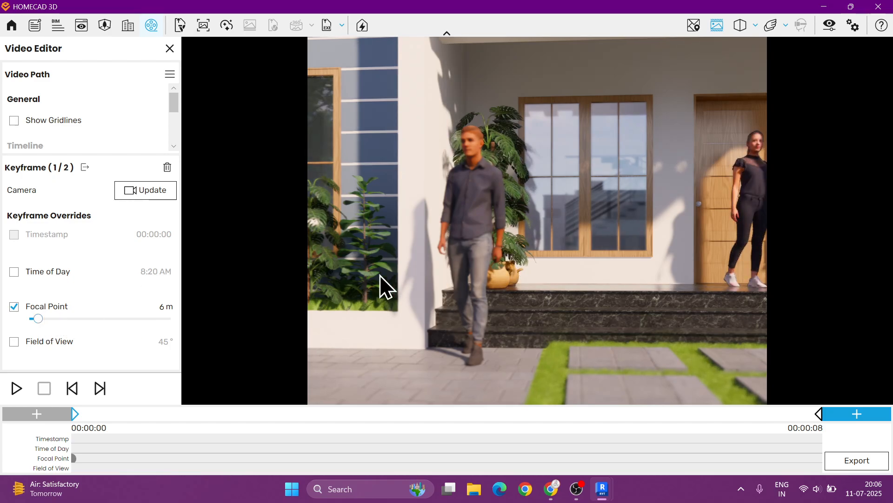
# - Play the preview, then select the last keyframe and enable its Focal Point override at about 6 m
pyautogui.click(15, 388)
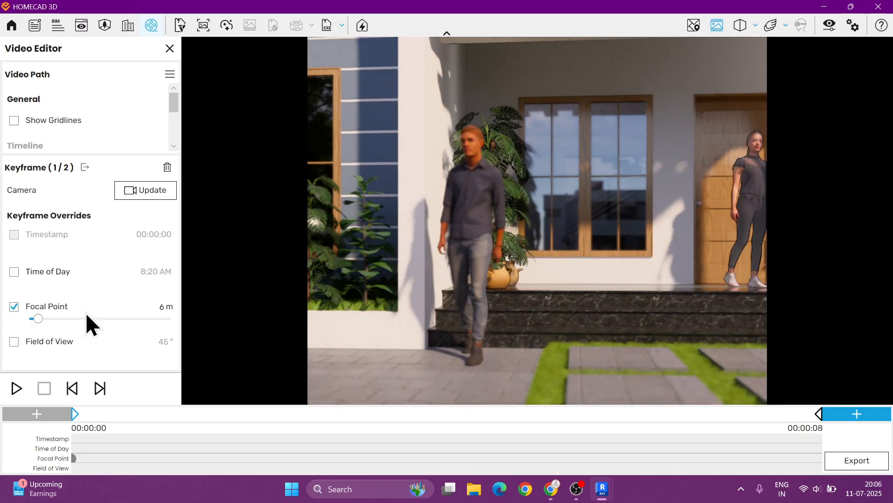
pyautogui.click(818, 416)
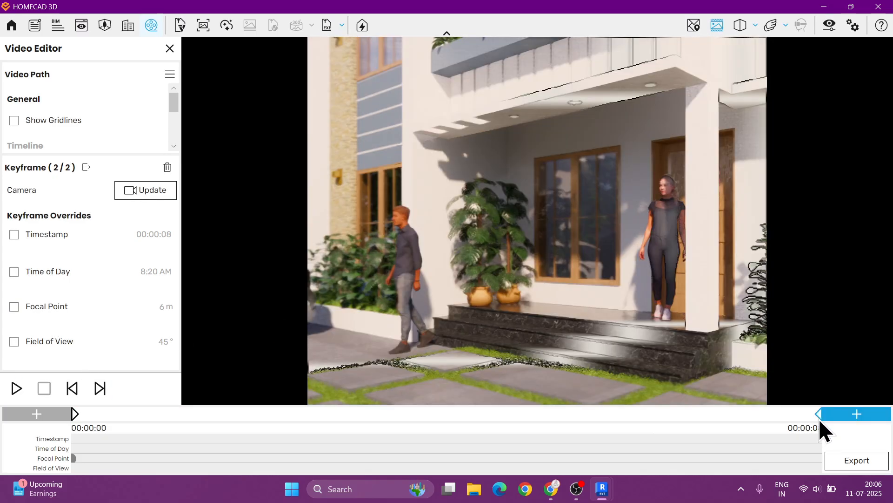
pyautogui.click(14, 307)
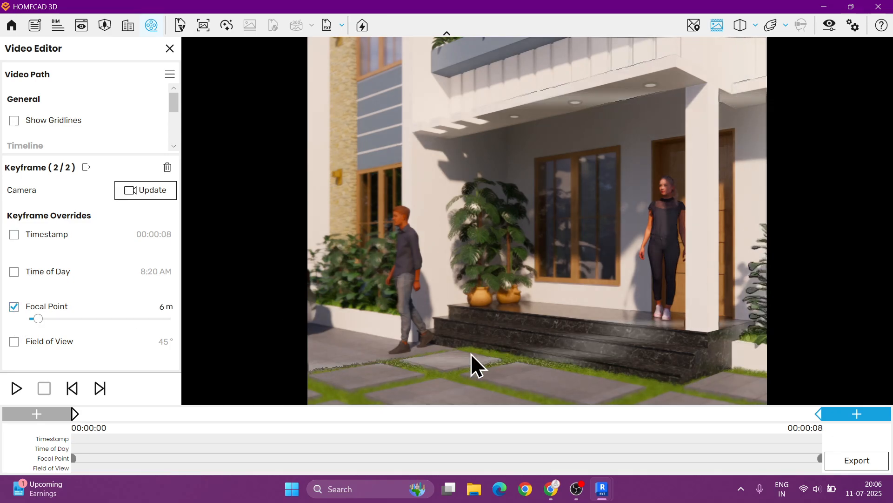
pyautogui.click(52, 319)
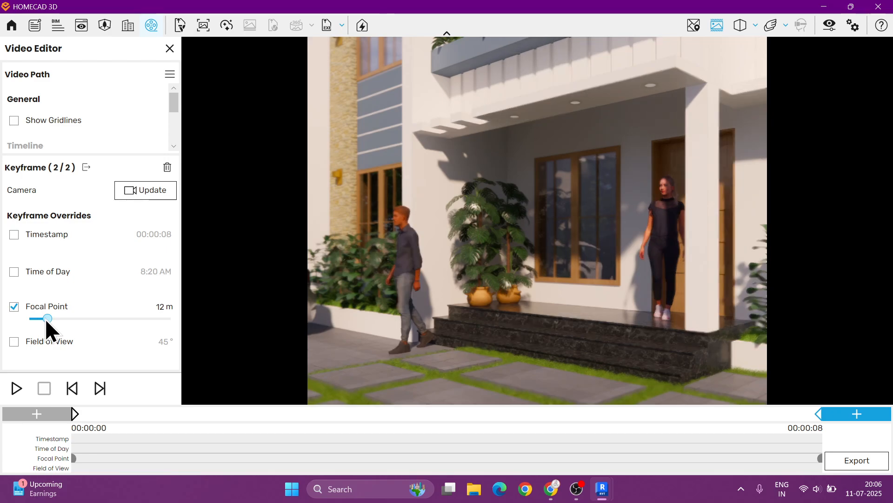
pyautogui.moveTo(46, 318); pyautogui.dragTo(39, 318)
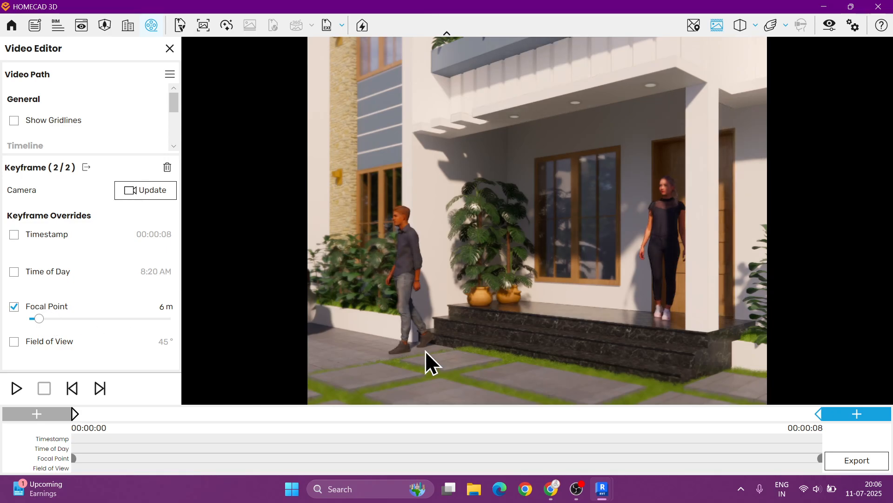
# - Preview the path and set Depth of Field to 50% in Visual Settings
pyautogui.click(19, 386)
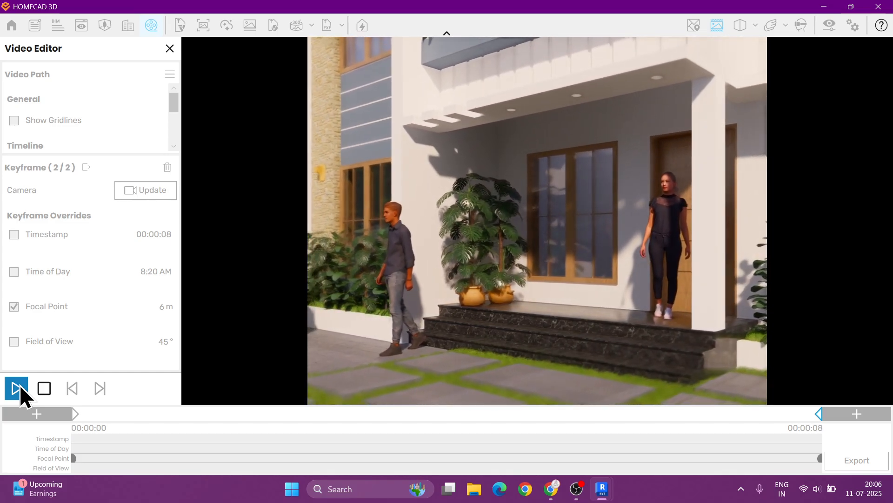
pyautogui.click(44, 388)
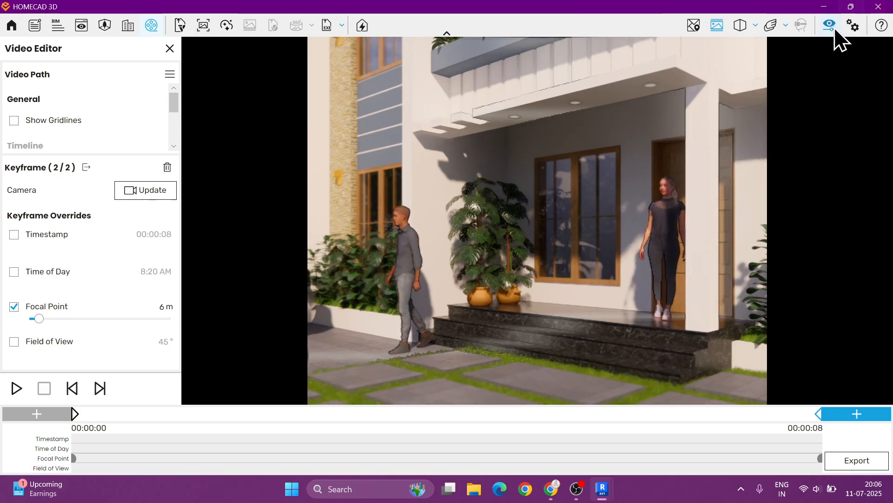
pyautogui.click(830, 26)
pyautogui.moveTo(358, 305); pyautogui.dragTo(470, 306)
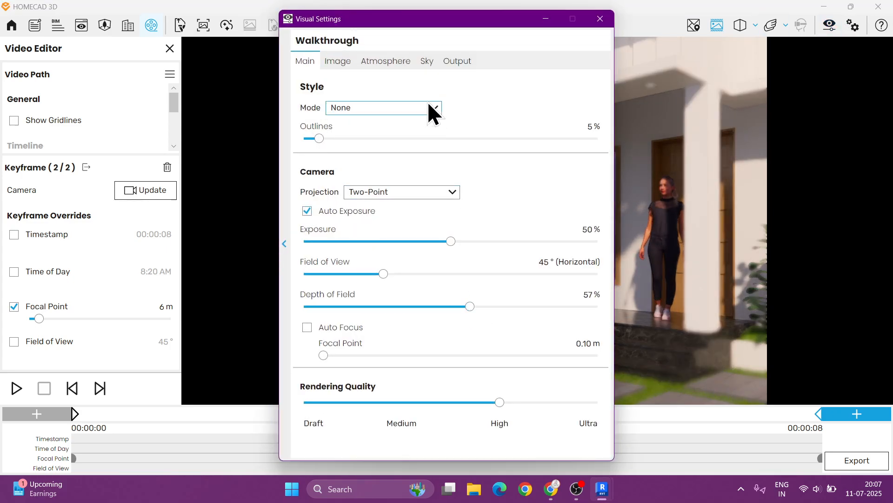
pyautogui.moveTo(449, 18); pyautogui.dragTo(179, 27)
pyautogui.moveTo(201, 315); pyautogui.dragTo(183, 315)
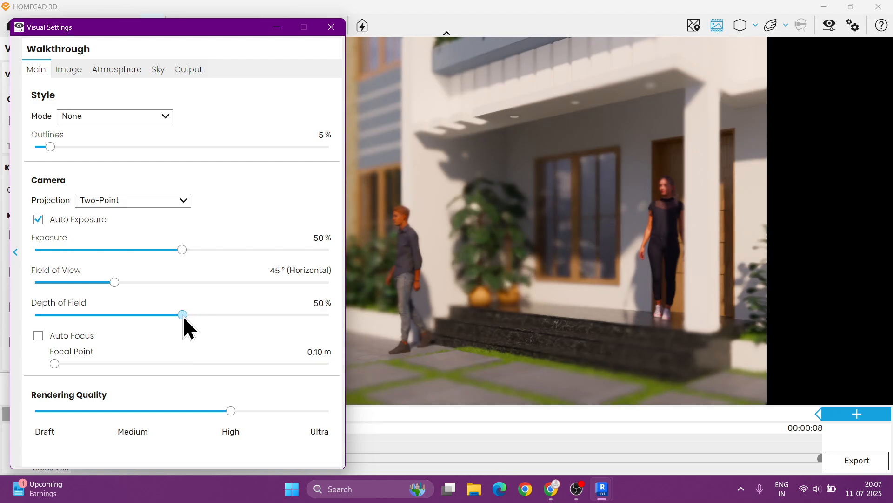
pyautogui.click(330, 27)
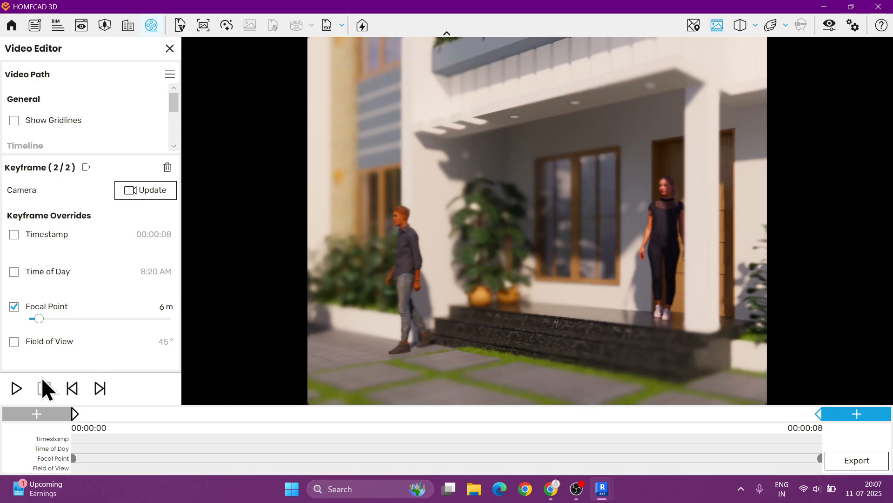
# - Play the preview and turn on Auto Focus in Visual Settings
pyautogui.click(11, 389)
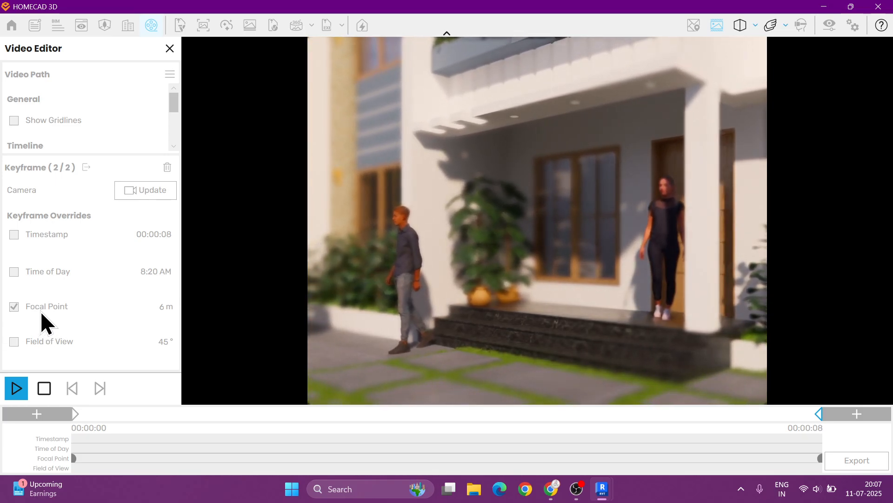
pyautogui.click(829, 25)
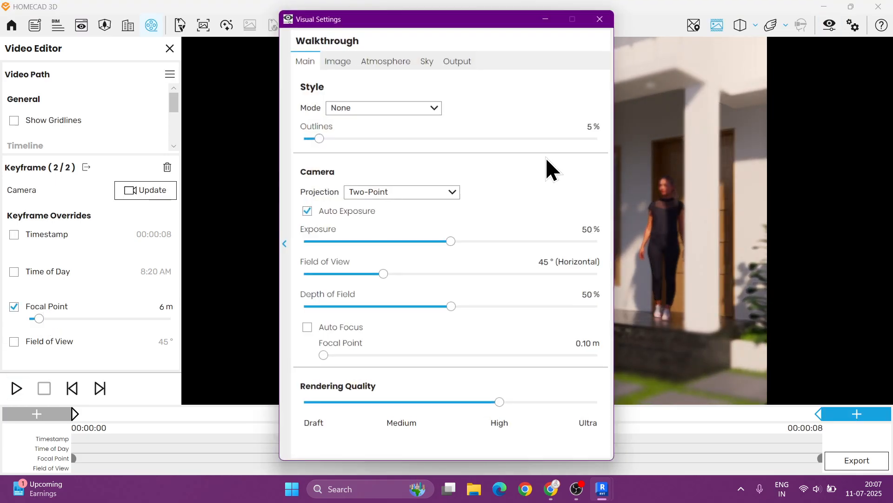
pyautogui.click(307, 327)
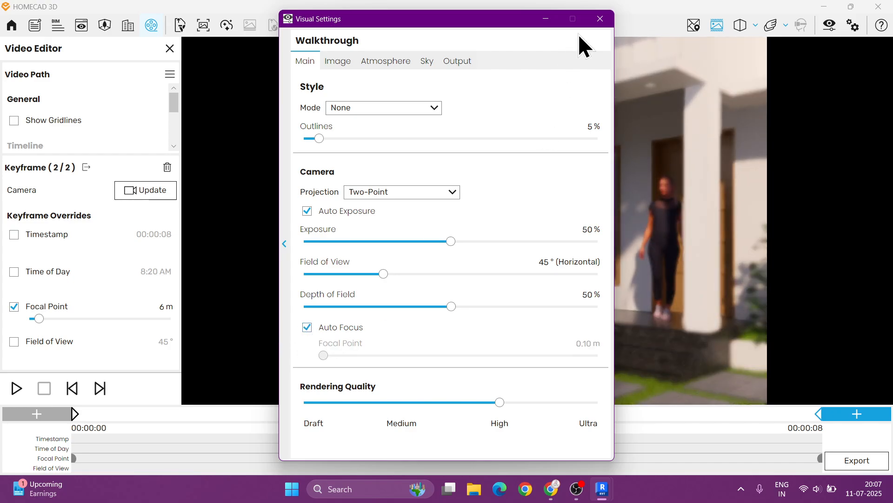
pyautogui.click(600, 18)
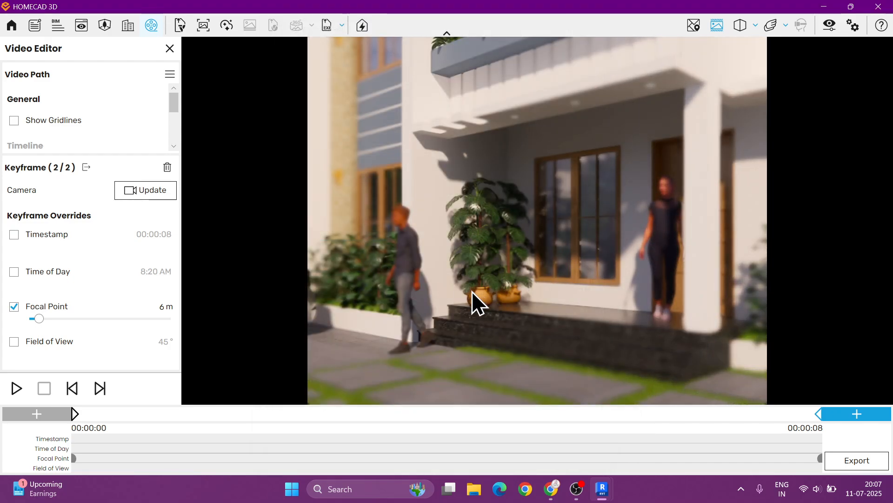
# - Readjust the last keyframe's Focal Point override to about 6 m and play the preview
pyautogui.moveTo(37, 318); pyautogui.dragTo(26, 320)
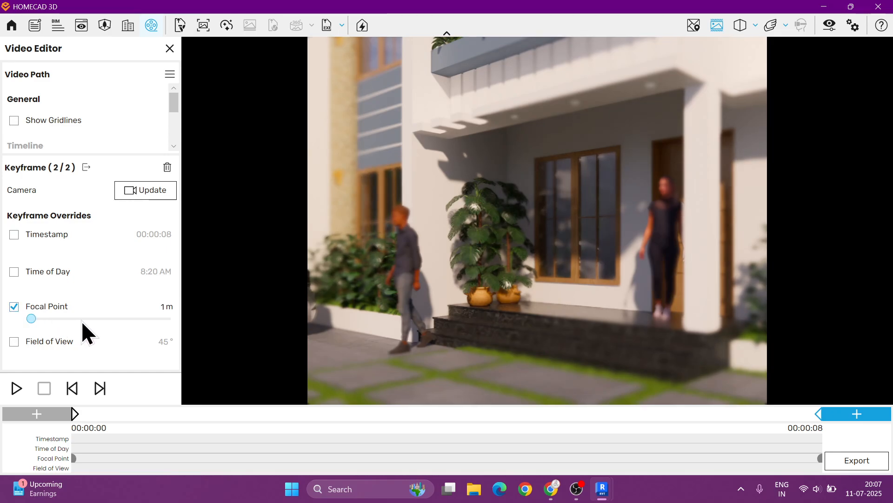
pyautogui.click(87, 318)
pyautogui.click(39, 317)
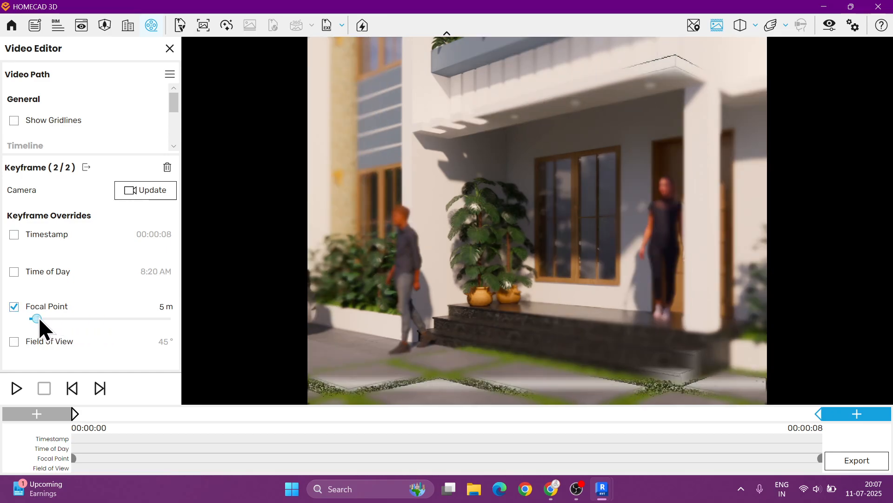
pyautogui.click(15, 392)
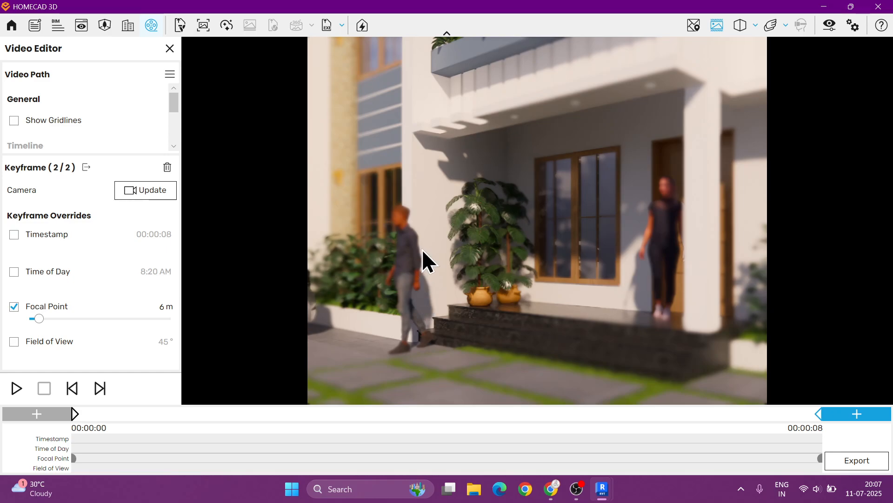
# - Save the video path as Walk Path 03
pyautogui.click(170, 79)
pyautogui.click(172, 113)
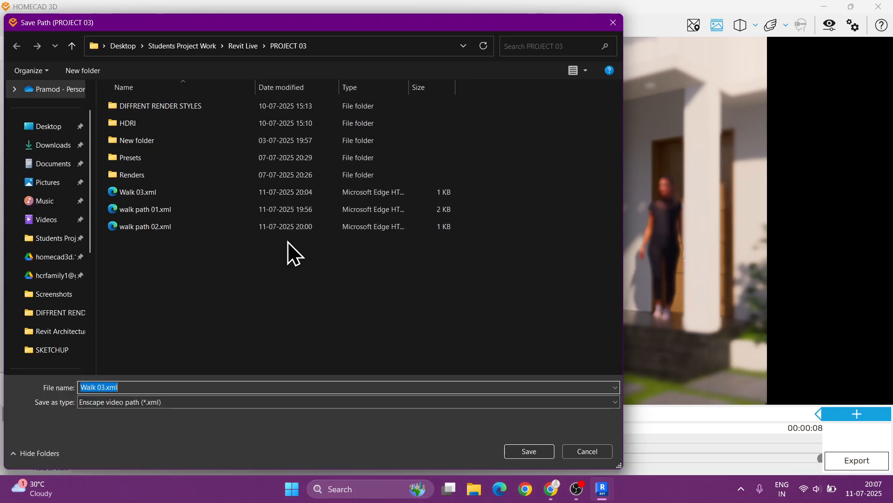
pyautogui.write('Wa')
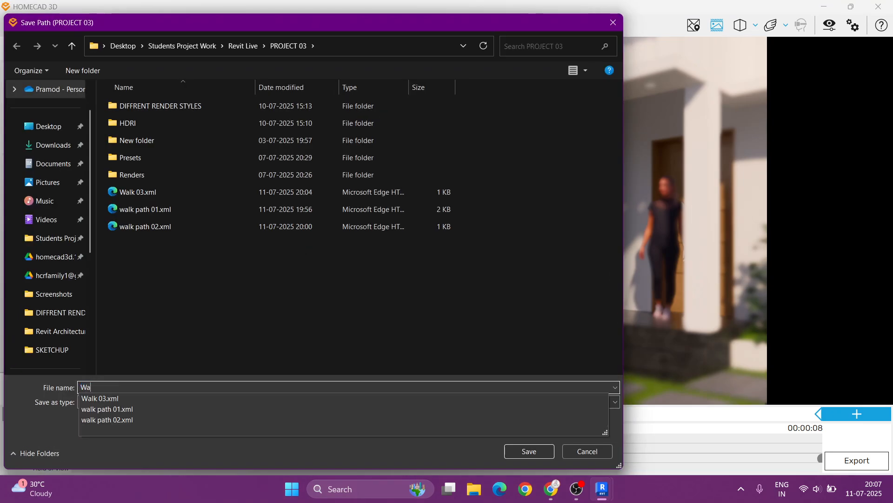
pyautogui.write('lk')
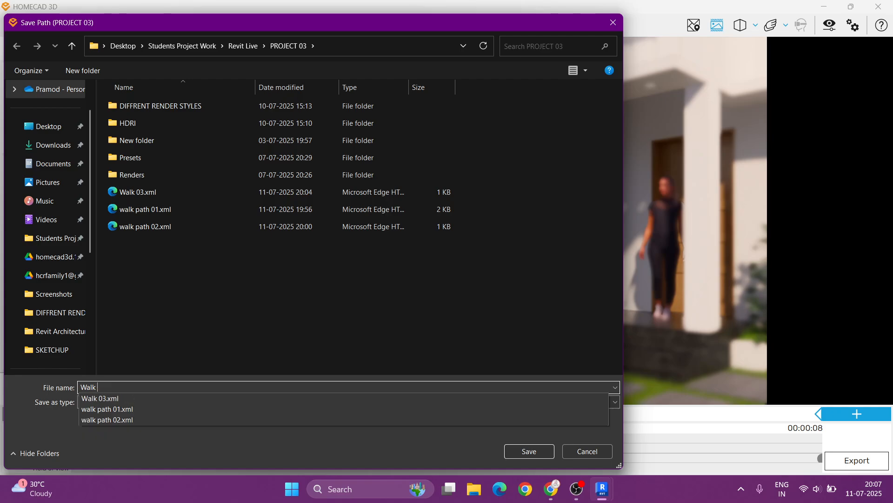
pyautogui.write(' Path 0')
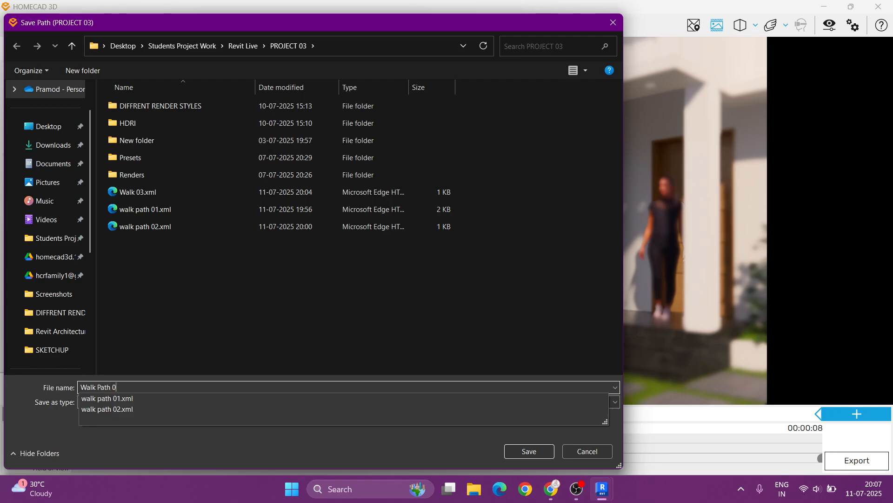
pyautogui.write('3')
pyautogui.press('BackSpace')
pyautogui.write('3')
pyautogui.press('Return')
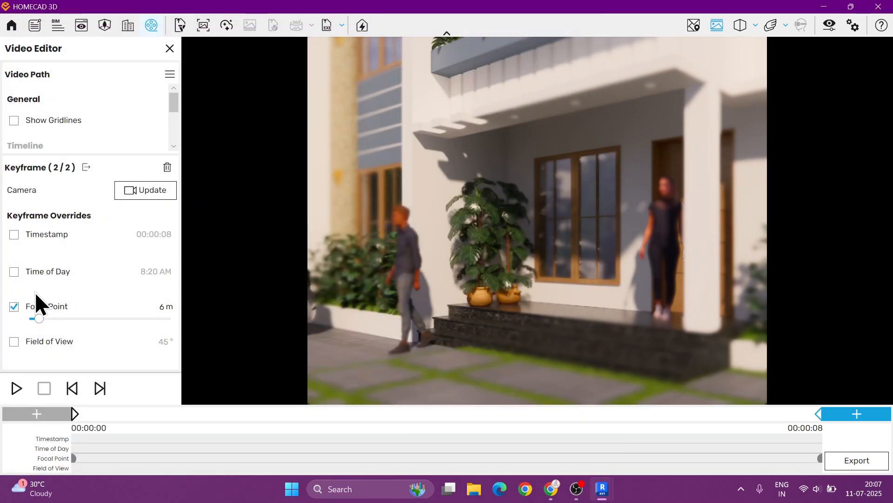
# - Start a new video path, discarding the current one, and lower Depth of Field to its minimum in Visual Settings
pyautogui.click(170, 74)
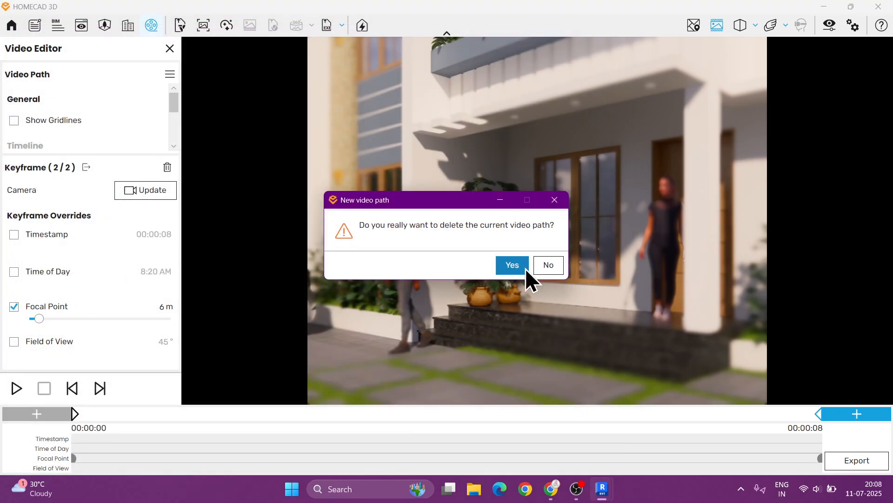
pyautogui.click(523, 265)
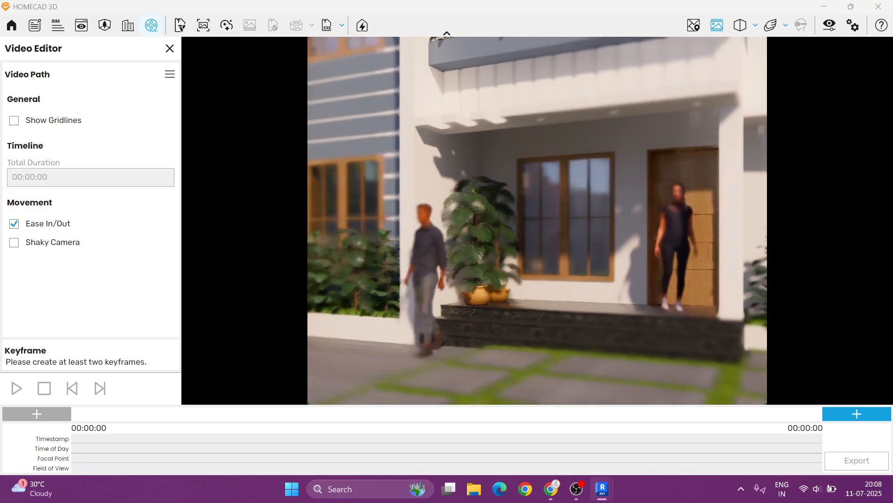
pyautogui.click(829, 26)
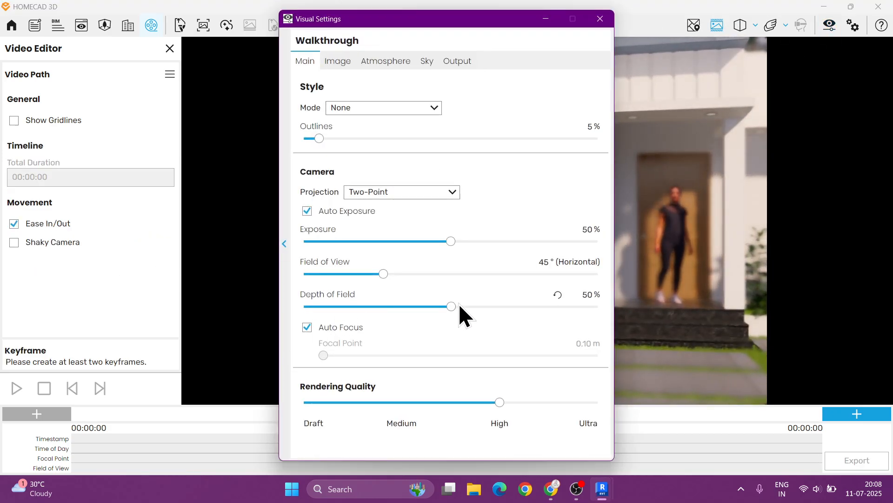
pyautogui.moveTo(451, 307); pyautogui.dragTo(185, 320)
pyautogui.click(601, 19)
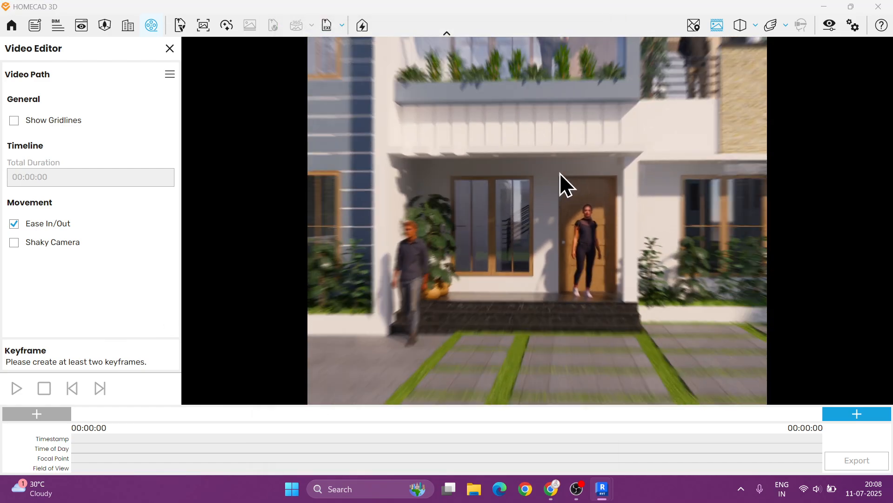
# - Frame a front view of the whole house and add two keyframes to the new path
pyautogui.scroll(-5, 556, 173)
pyautogui.moveTo(552, 172); pyautogui.dragTo(562, 219, button='middle')
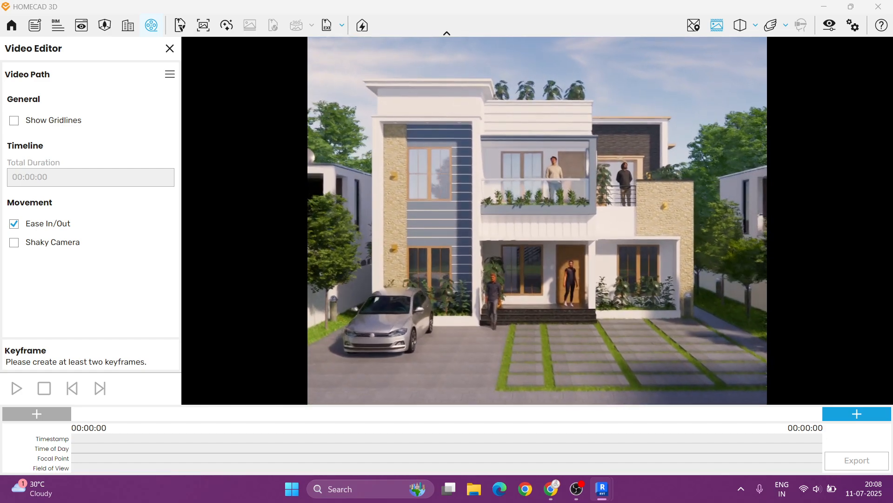
pyautogui.moveTo(440, 227); pyautogui.dragTo(441, 210, button='middle')
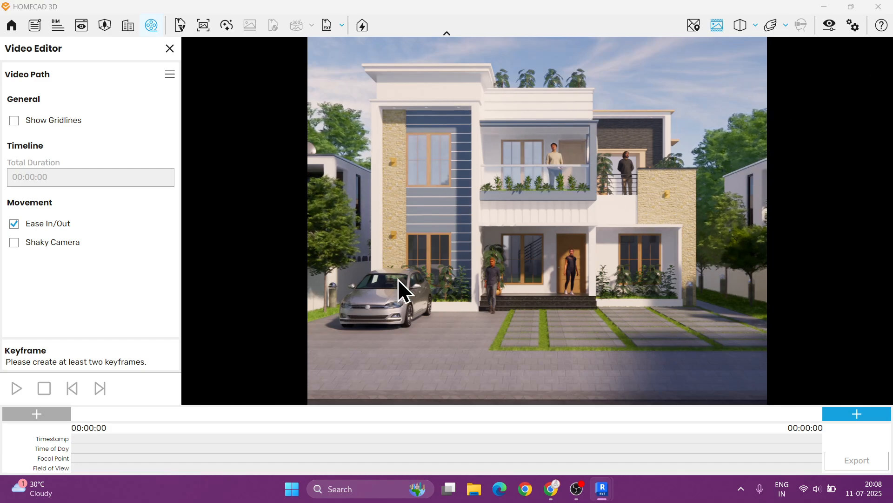
pyautogui.moveTo(404, 290); pyautogui.dragTo(460, 250, button='middle')
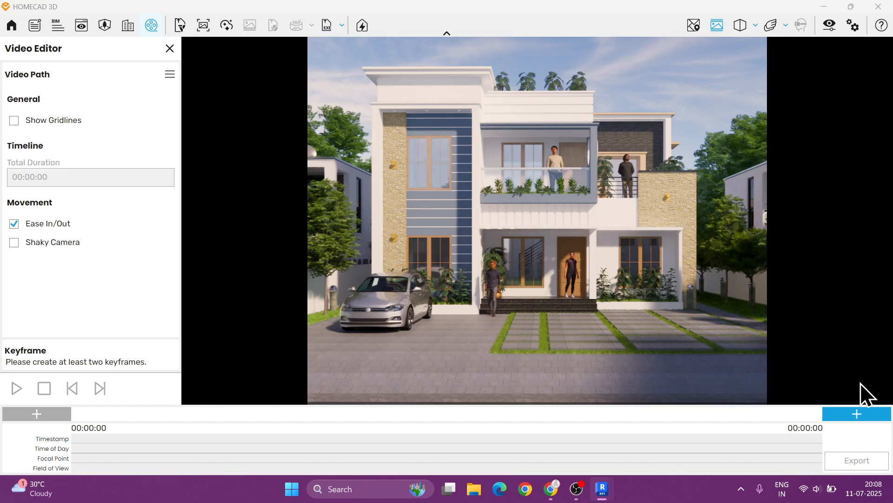
pyautogui.click(857, 413)
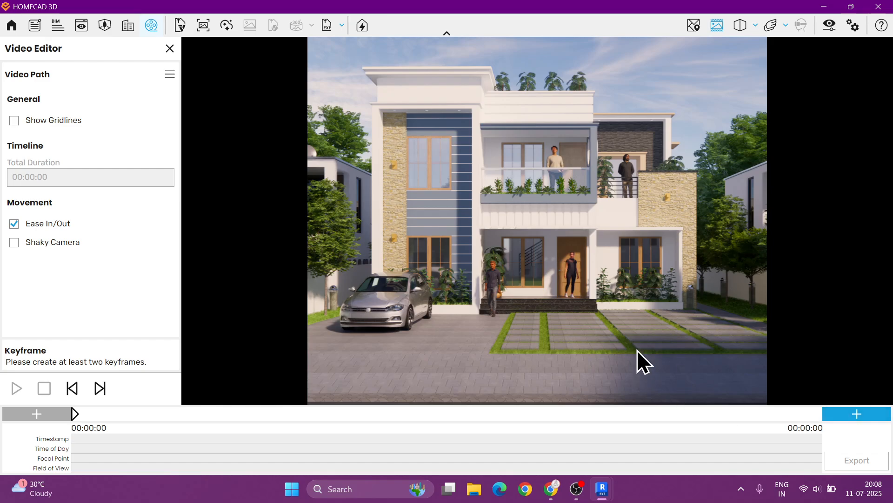
pyautogui.click(848, 413)
# - Set the path's total duration to 00:00:15
pyautogui.click(74, 413)
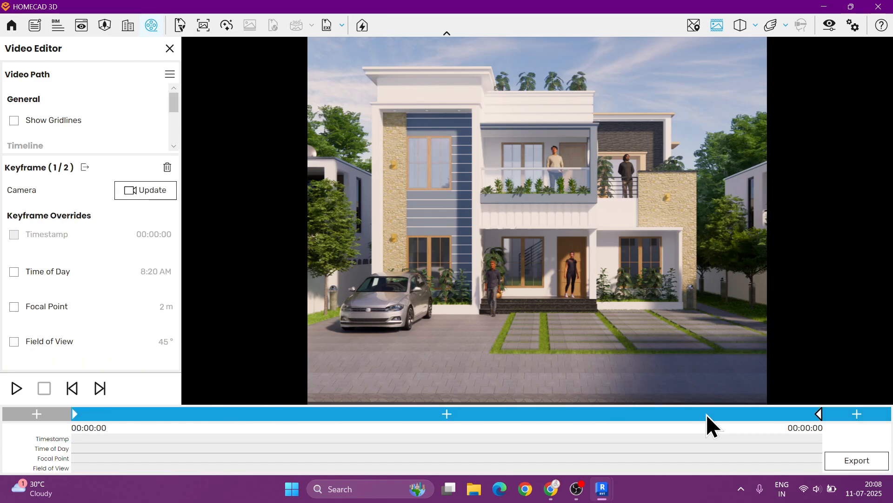
pyautogui.scroll(-4, 74, 125)
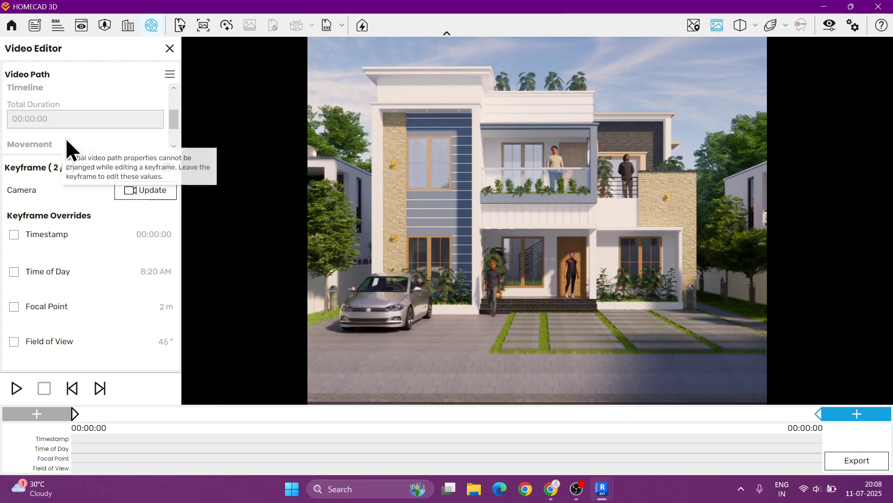
pyautogui.click(500, 246)
pyautogui.click(43, 177)
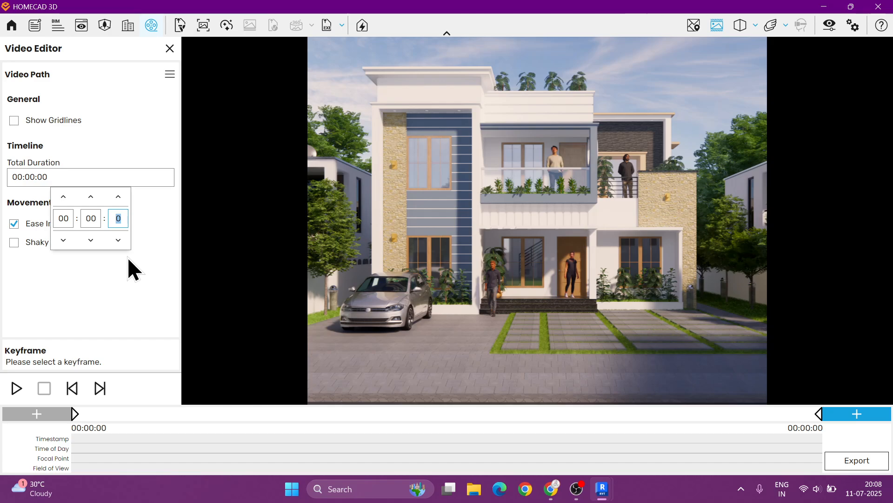
pyautogui.write('15')
pyautogui.press('Return')
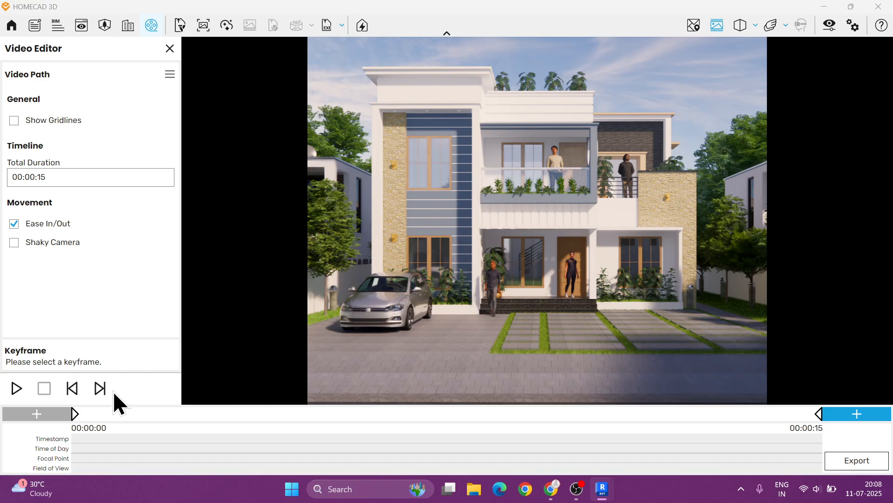
# - Enable a Field of View override of 90° on the first keyframe
pyautogui.click(76, 413)
pyautogui.click(14, 342)
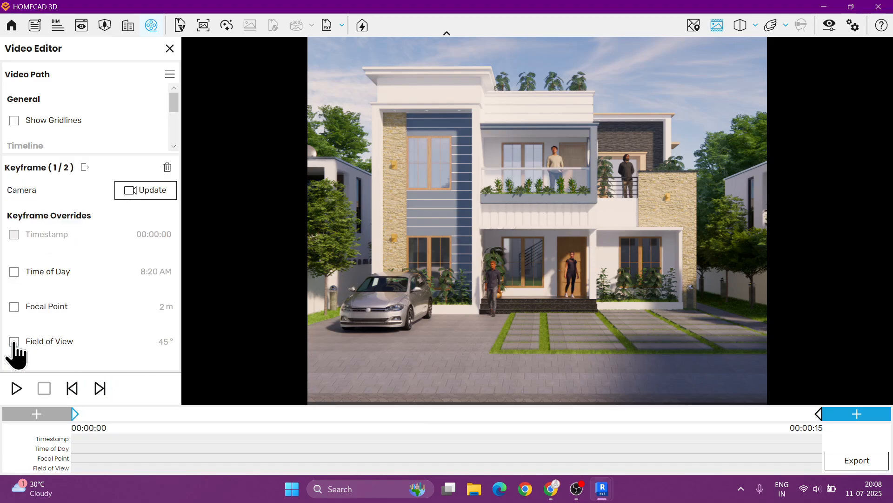
pyautogui.moveTo(68, 353); pyautogui.dragTo(117, 352)
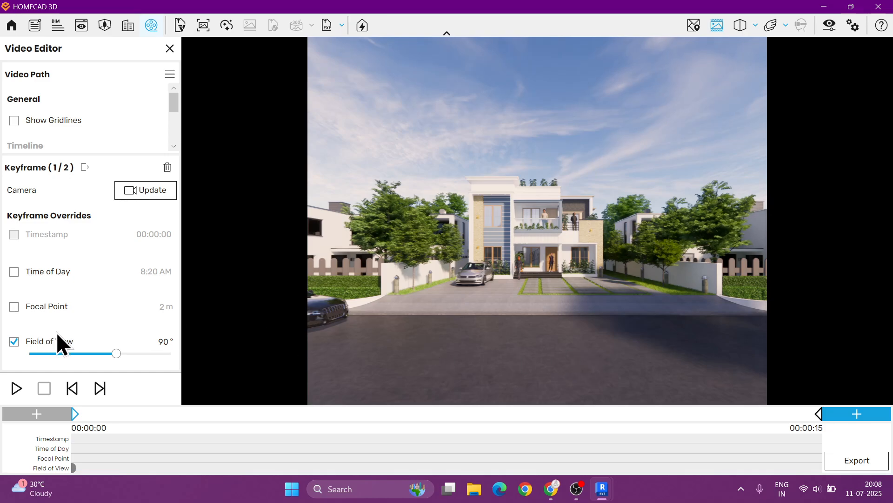
# - Set the last keyframe's Field of View override to 41°
pyautogui.click(819, 415)
pyautogui.click(14, 342)
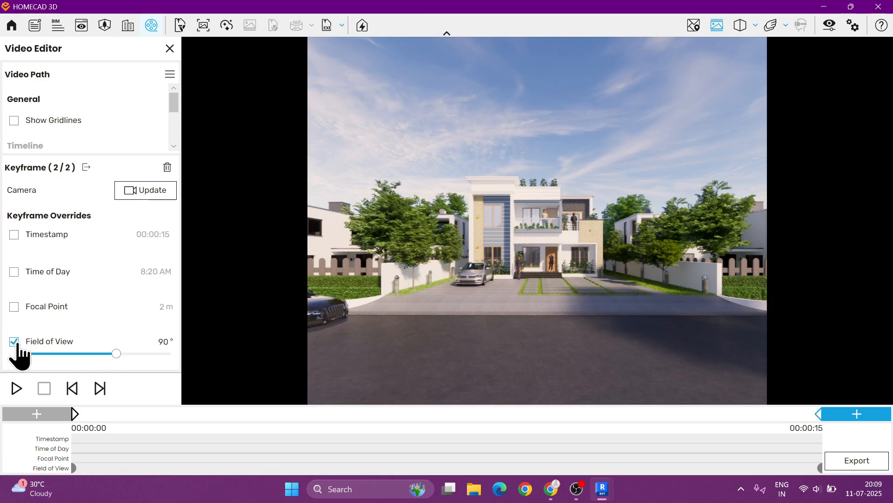
pyautogui.moveTo(117, 354); pyautogui.dragTo(63, 356)
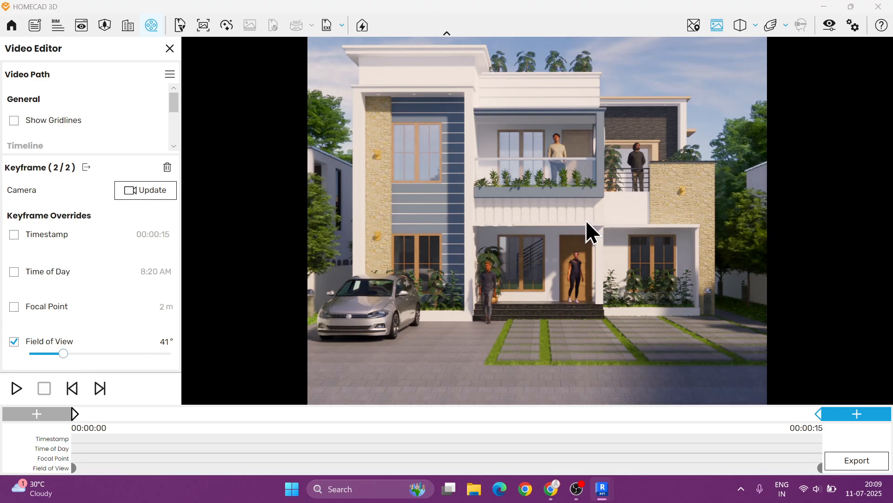
# - Preview the path by stepping between the two keyframes and playing it
pyautogui.click(74, 413)
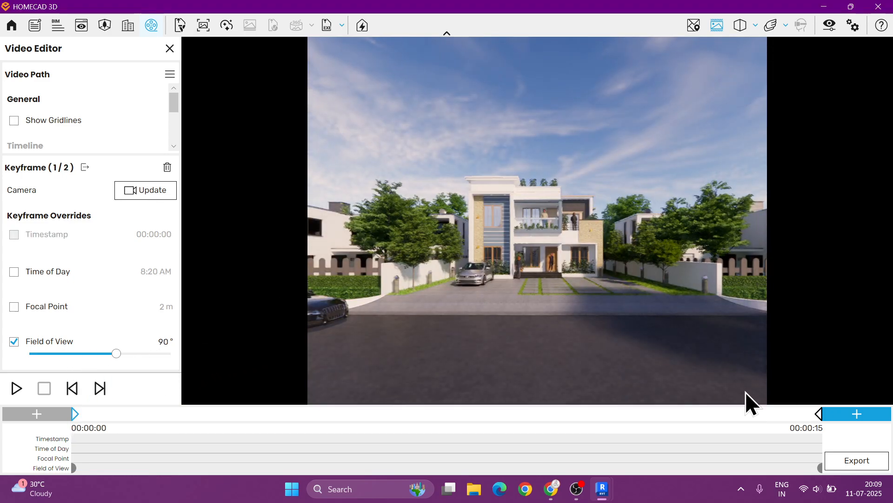
pyautogui.click(818, 415)
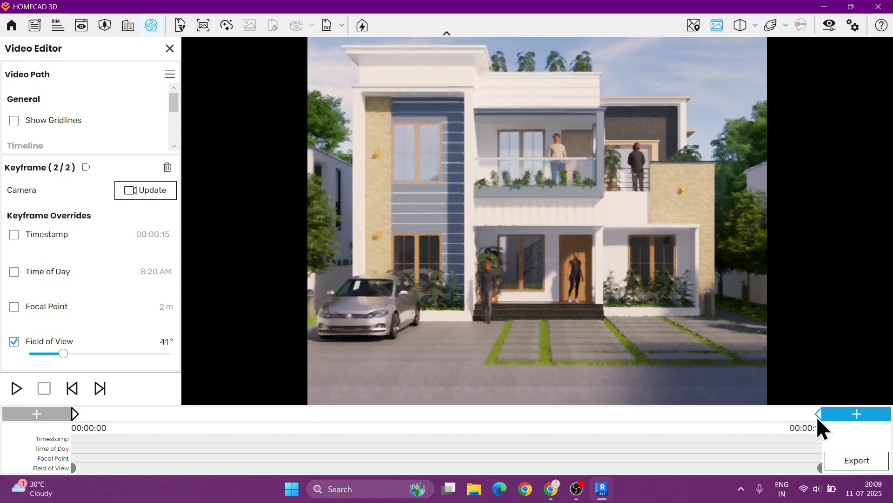
pyautogui.click(74, 412)
pyautogui.click(17, 388)
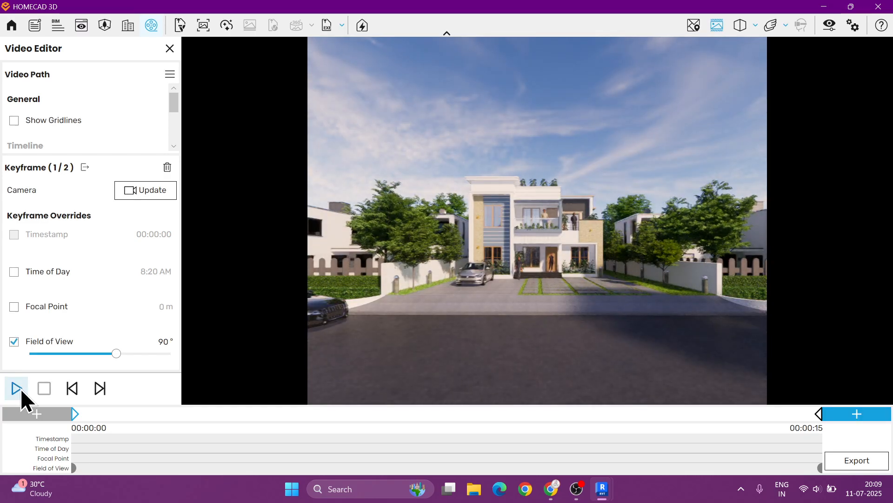
pyautogui.click(20, 388)
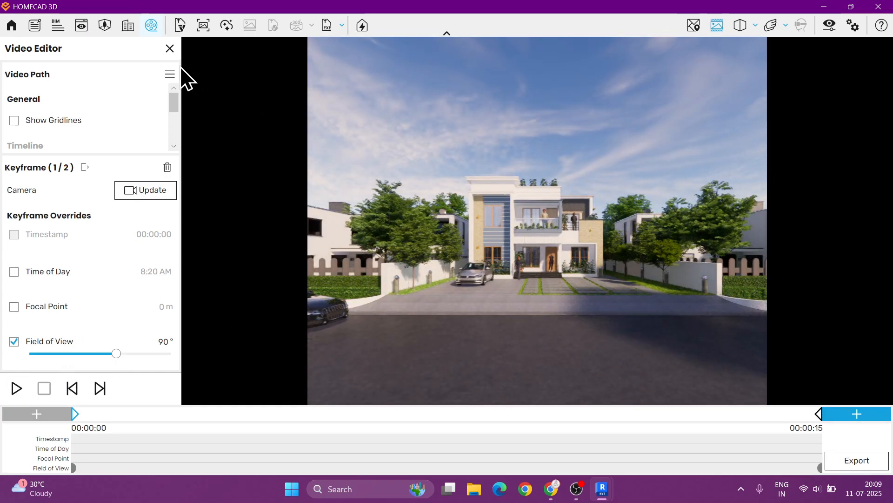
# - Save the video path to file as Walk Path 05
pyautogui.click(170, 74)
pyautogui.click(177, 114)
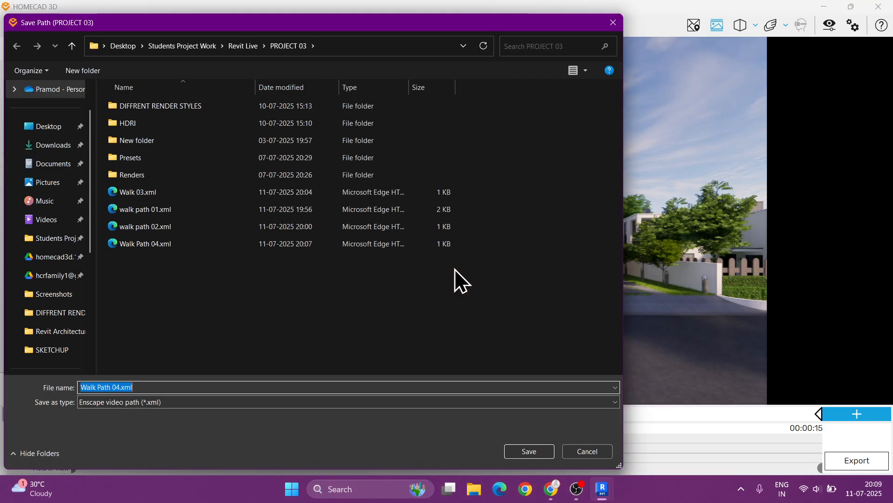
pyautogui.write('Walh')
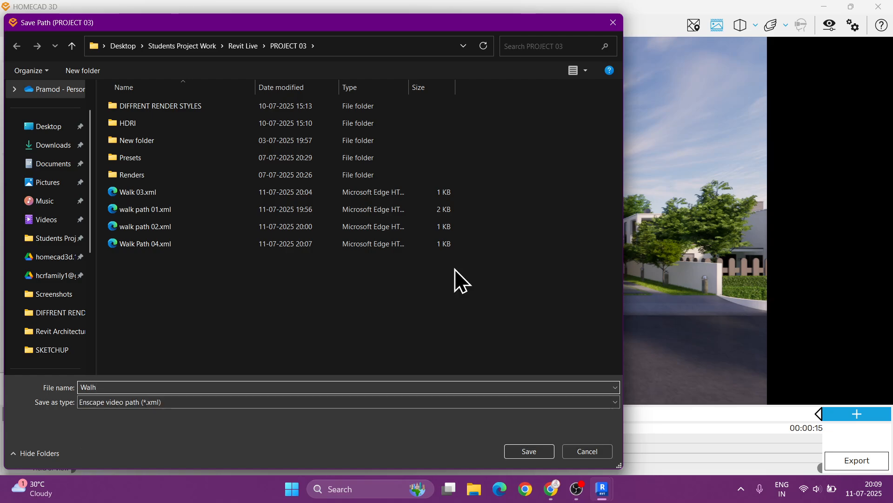
pyautogui.press('BackSpace')
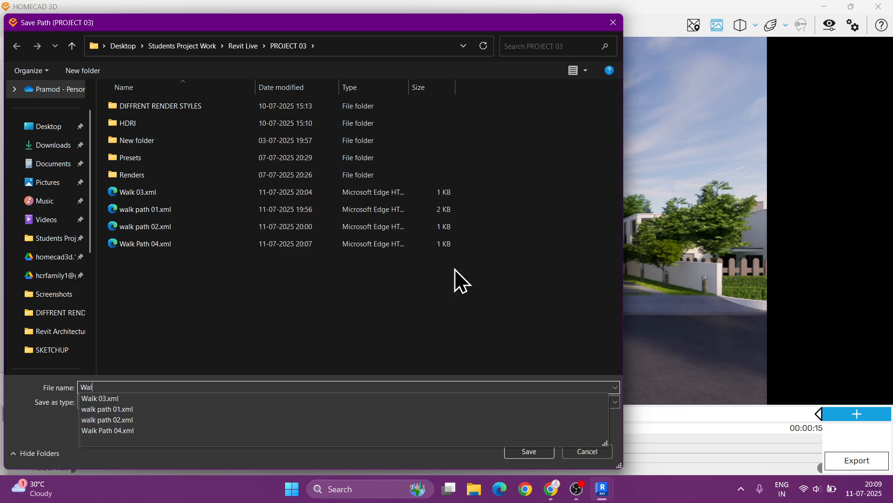
pyautogui.write('k Pat')
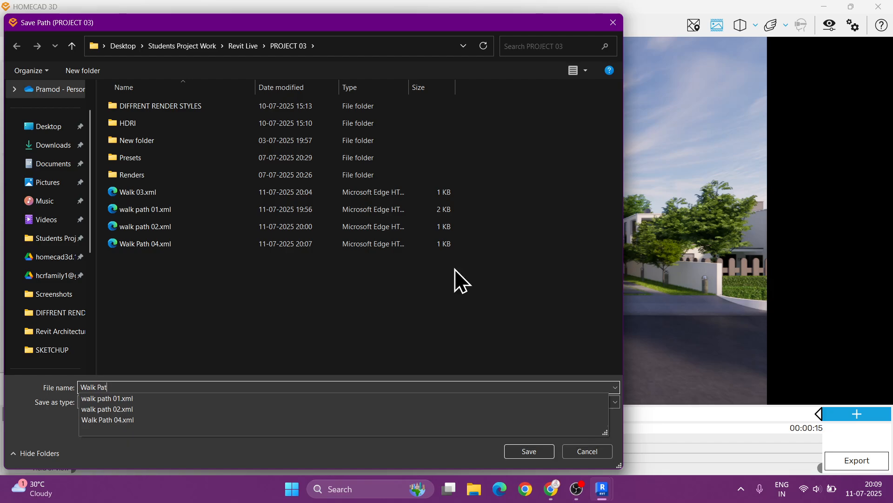
pyautogui.write('h 05')
pyautogui.press('Return')
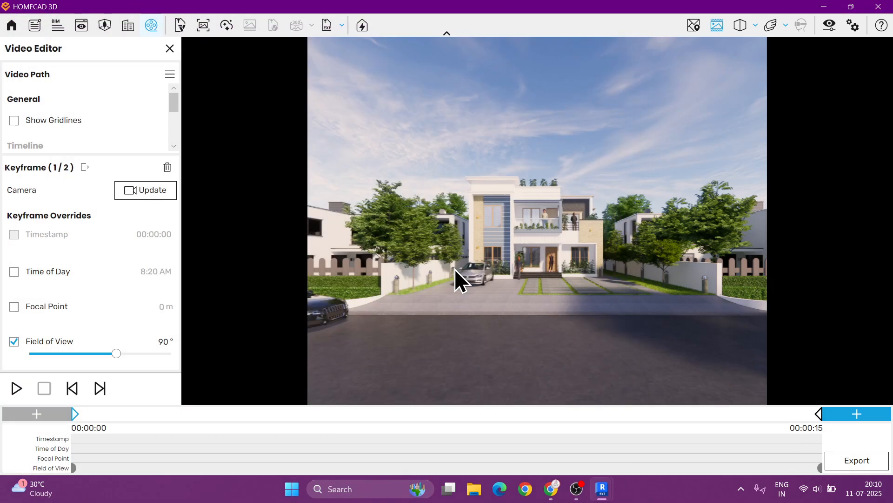
# - Start a new video path, load walk path 01.xml from file, and play it
pyautogui.click(169, 74)
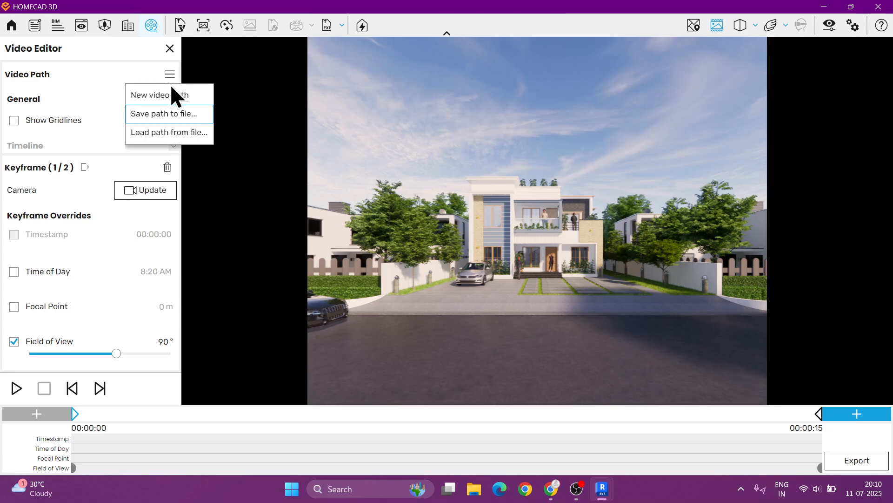
pyautogui.click(173, 111)
pyautogui.click(509, 269)
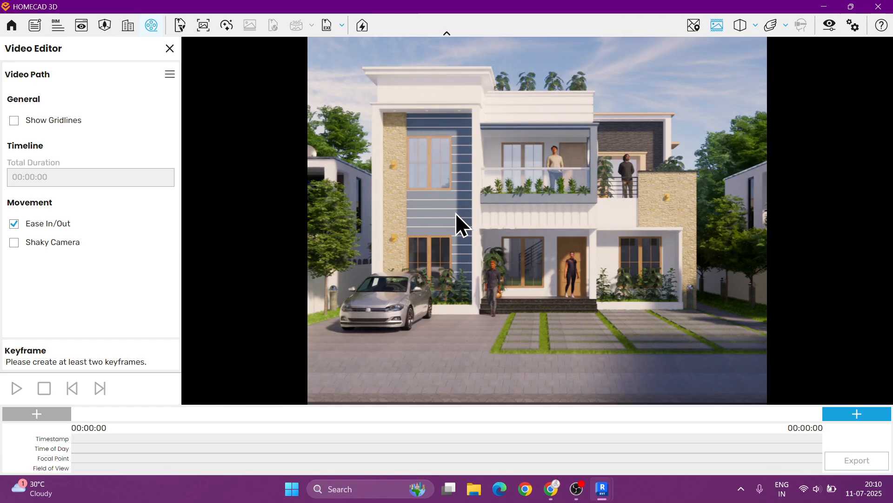
pyautogui.click(170, 74)
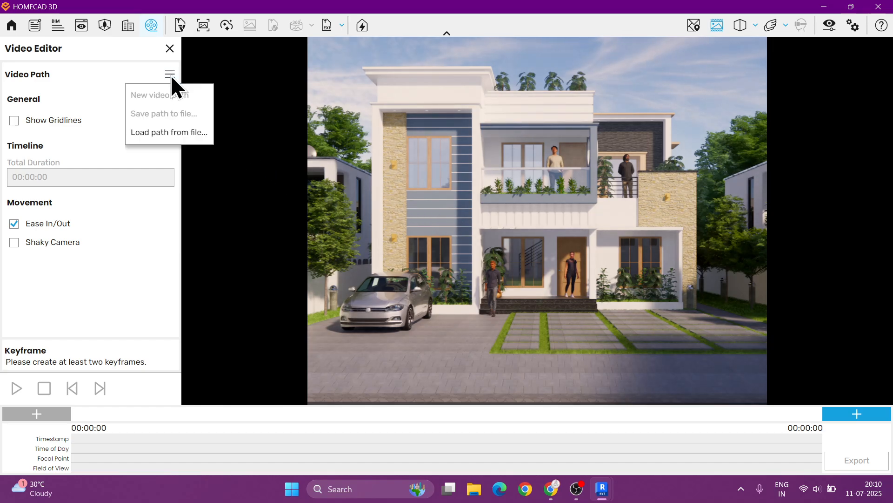
pyautogui.click(157, 136)
pyautogui.click(225, 210)
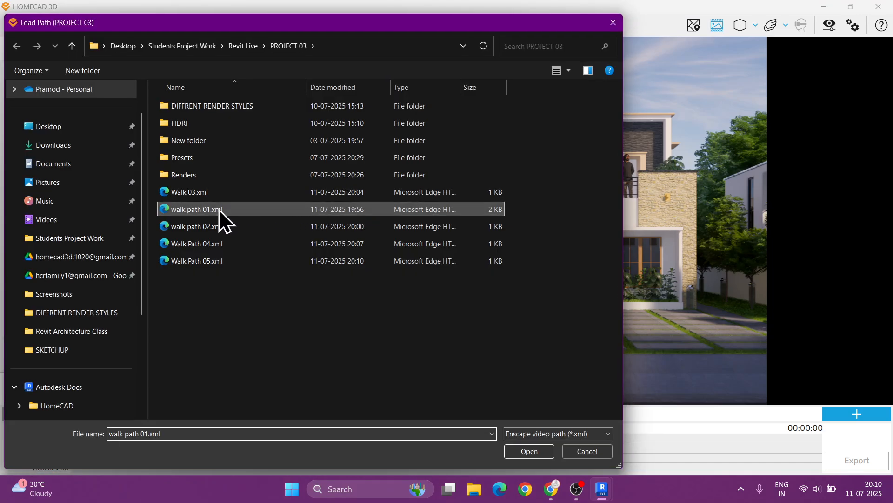
pyautogui.click(511, 452)
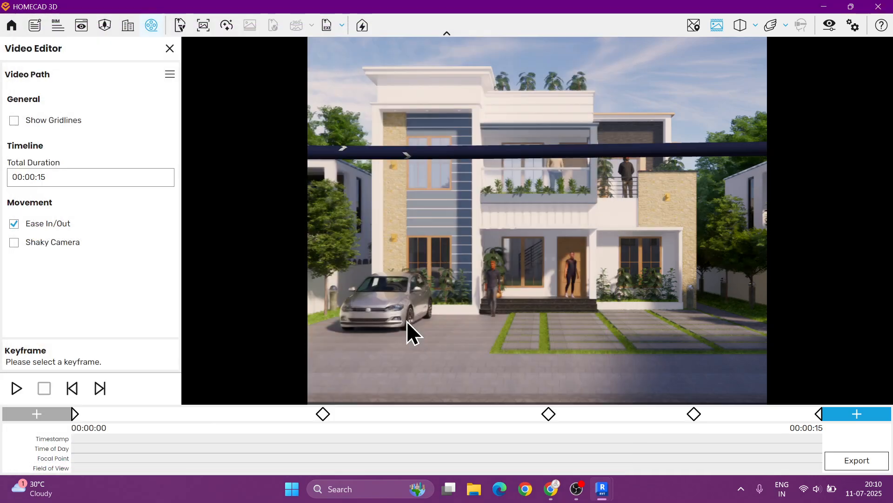
pyautogui.click(9, 392)
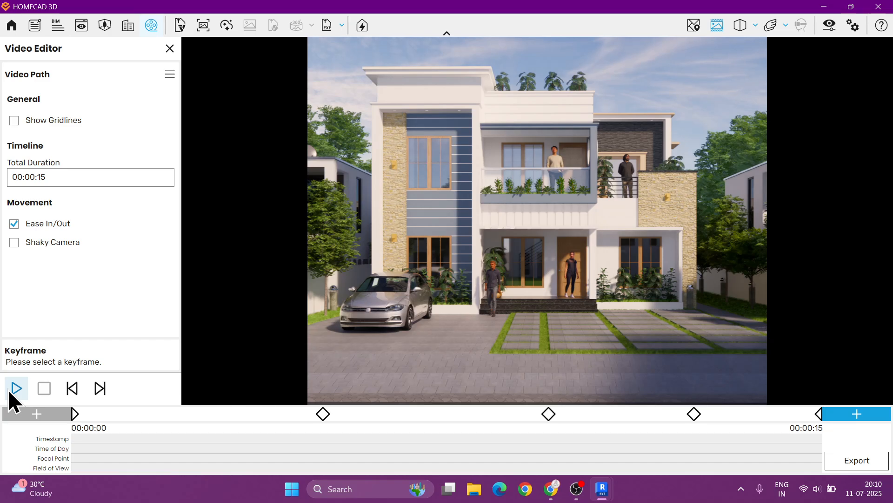
# - Switch to Revit and start placing an Enscape sound source on a selected face using clap_long.mp3
pyautogui.click(820, 4)
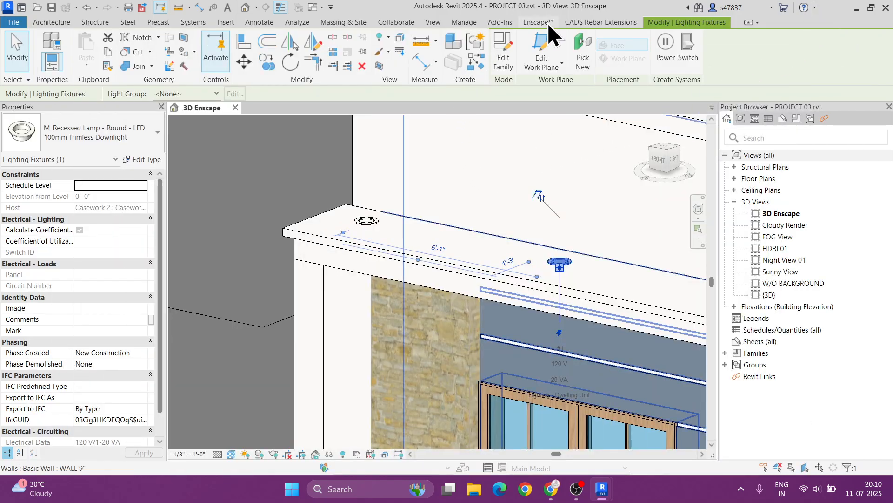
pyautogui.click(539, 23)
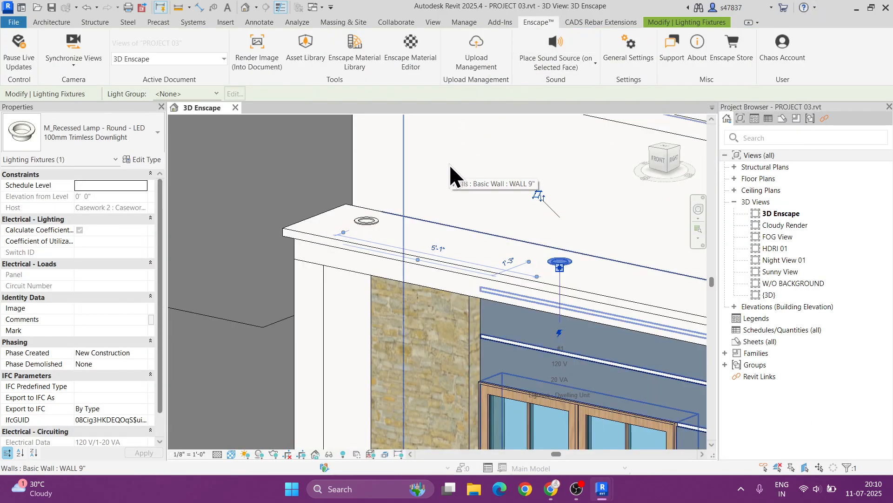
pyautogui.click(577, 65)
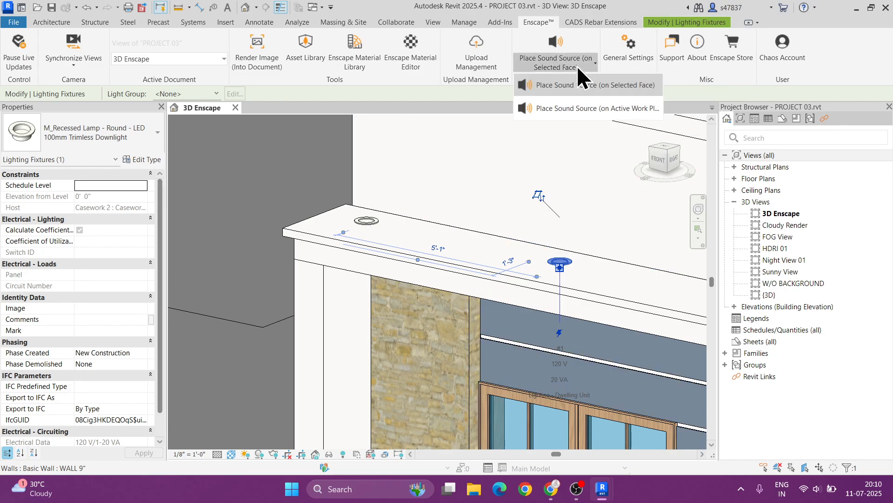
pyautogui.click(607, 84)
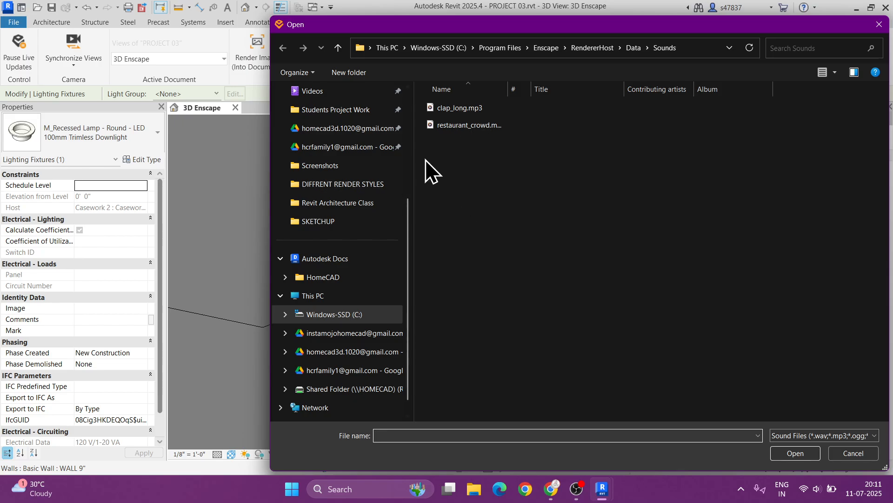
pyautogui.click(458, 126)
pyautogui.click(461, 108)
pyautogui.click(463, 124)
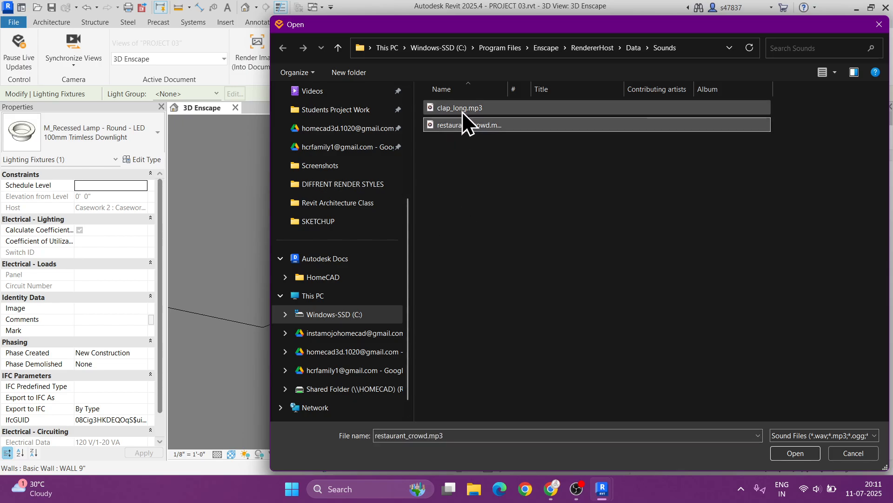
pyautogui.click(463, 111)
pyautogui.click(465, 126)
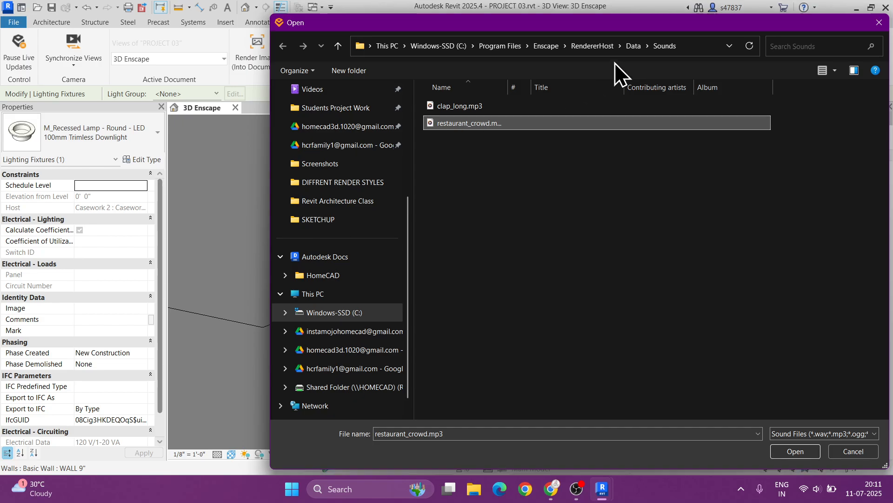
pyautogui.moveTo(637, 28); pyautogui.dragTo(521, 27)
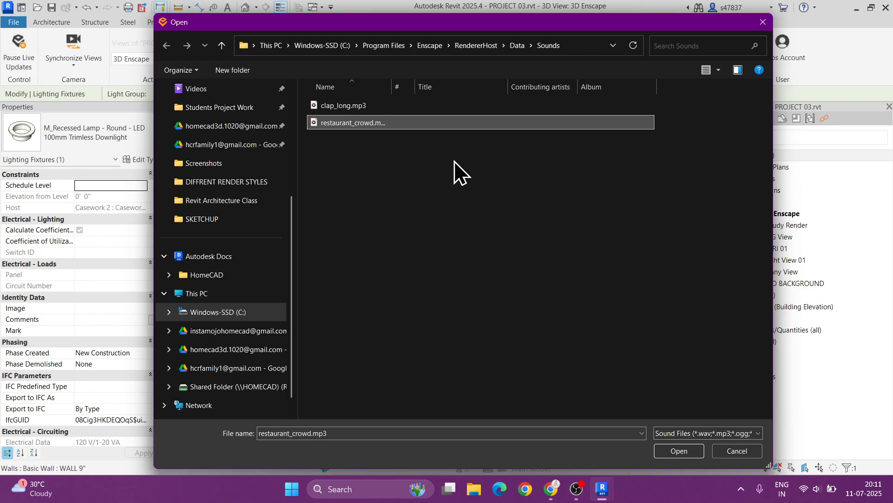
pyautogui.click(351, 107)
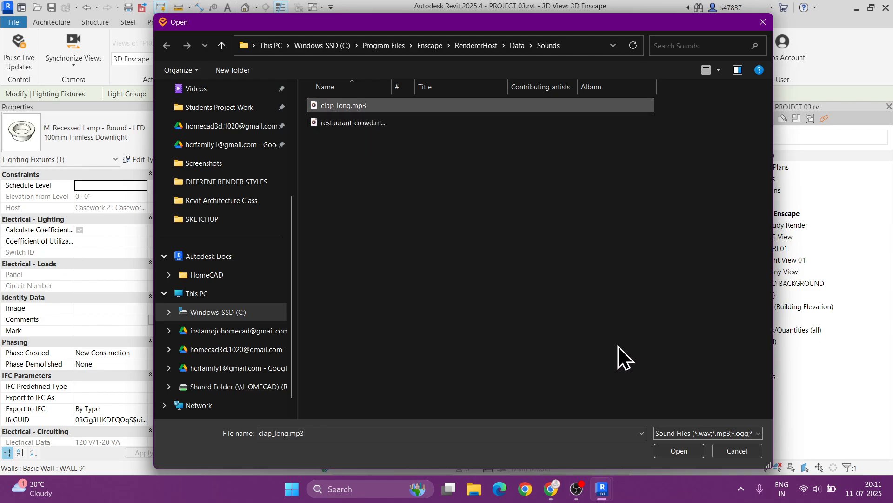
pyautogui.click(679, 451)
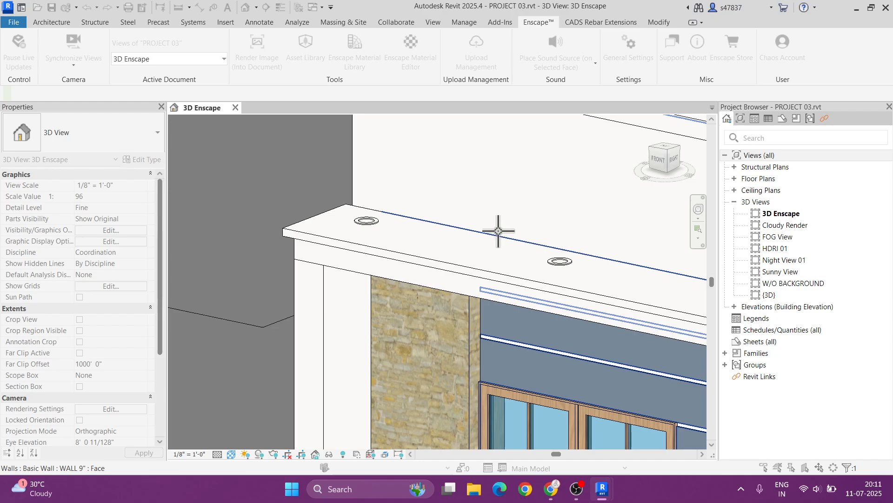
# - Place the sound source on the front driveway slope face near the gate
pyautogui.scroll(-6, 498, 231)
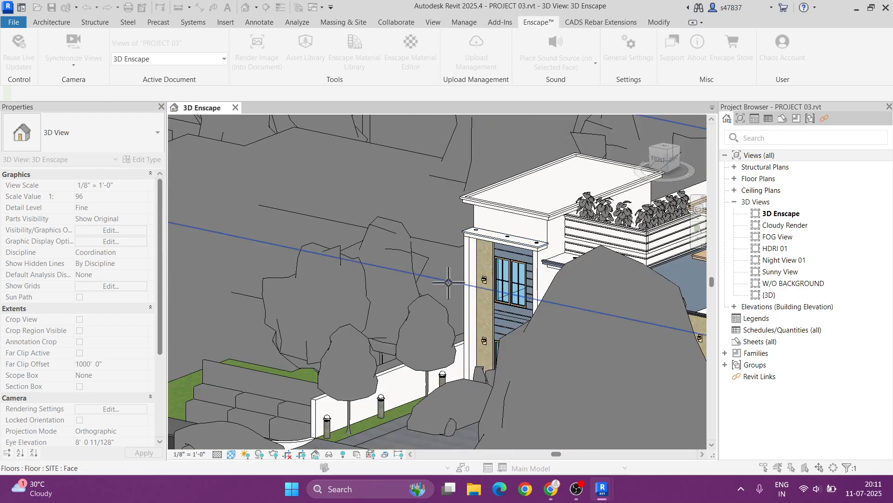
pyautogui.scroll(-4, 446, 327)
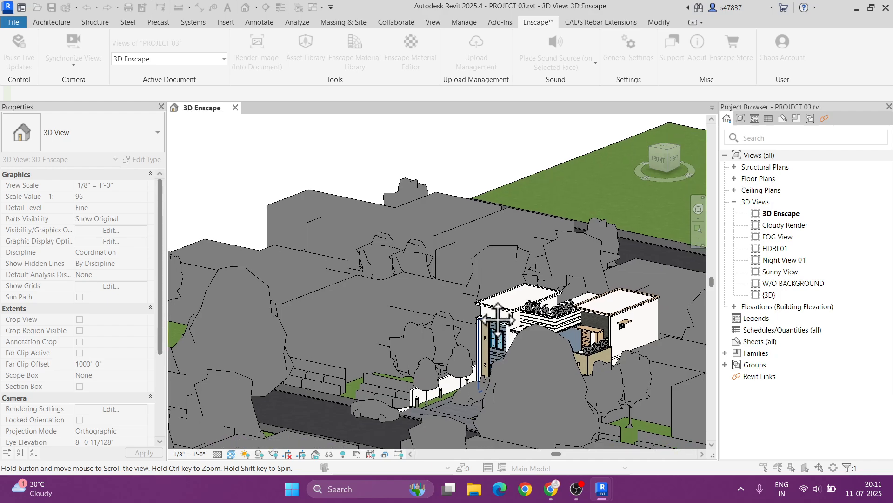
pyautogui.scroll(8, 441, 245)
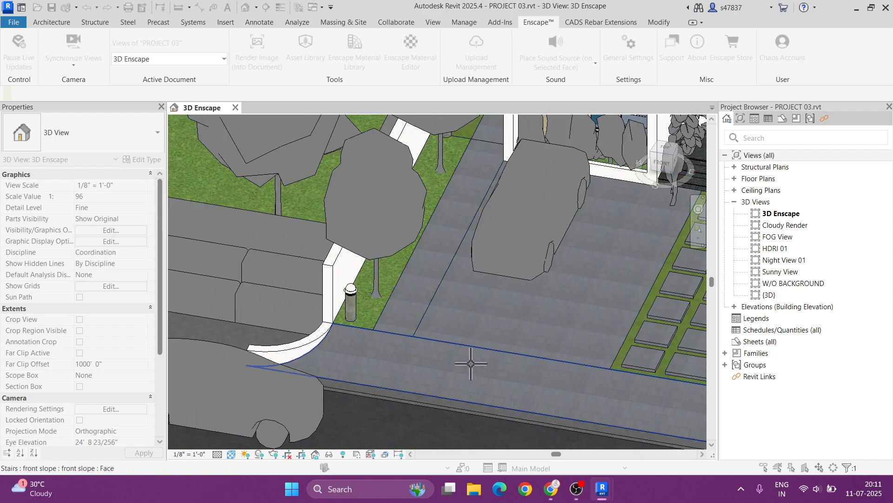
pyautogui.scroll(2, 460, 363)
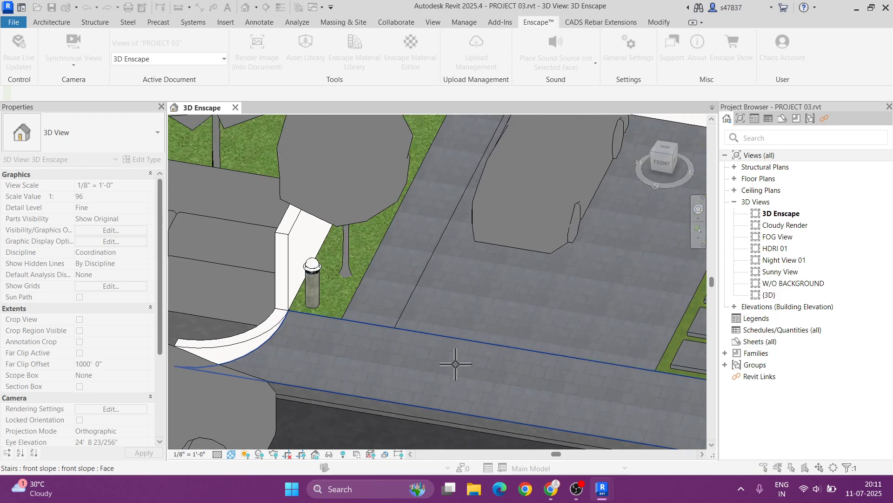
pyautogui.click(457, 366)
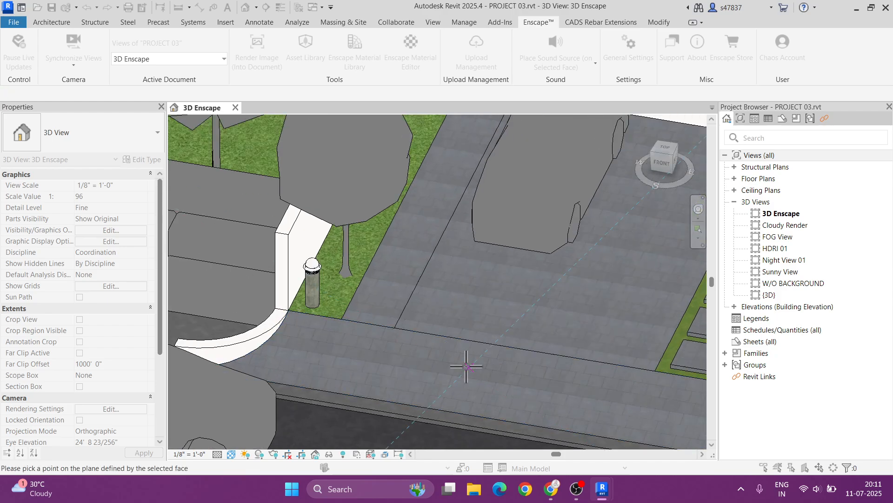
pyautogui.click(466, 366)
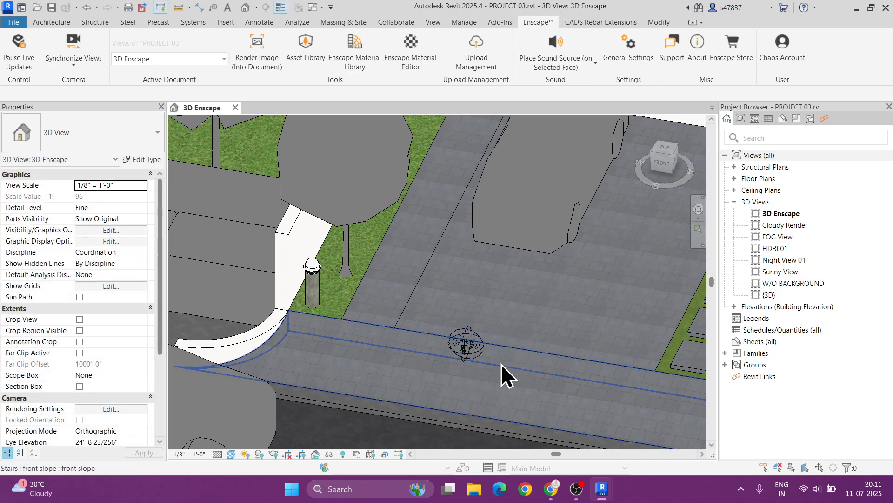
pyautogui.scroll(-3, 473, 363)
pyautogui.scroll(6, 473, 365)
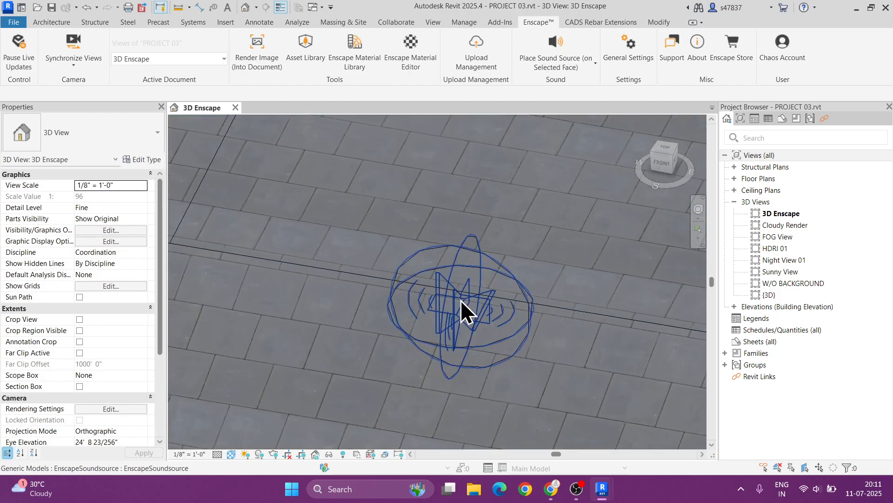
# - Switch to HOMECAD 3D and play the loaded video path preview, then stop it
pyautogui.click(465, 302)
pyautogui.press('Escape')
pyautogui.moveTo(605, 486)
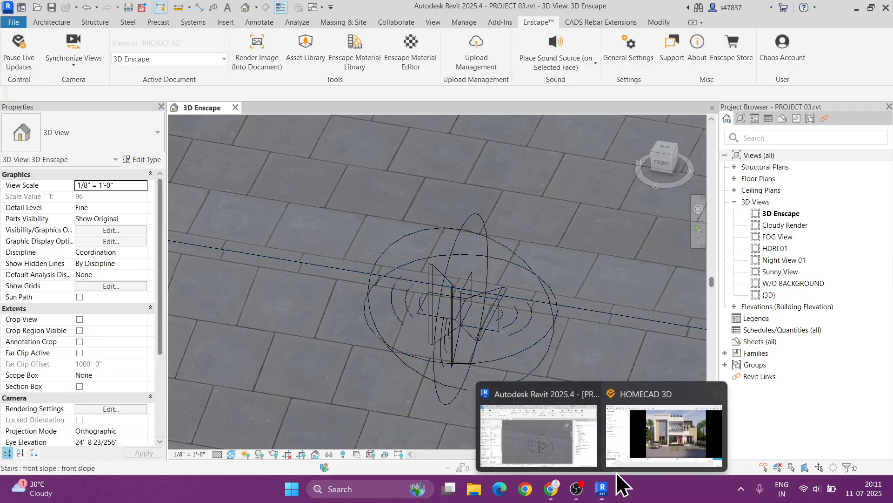
pyautogui.click(641, 445)
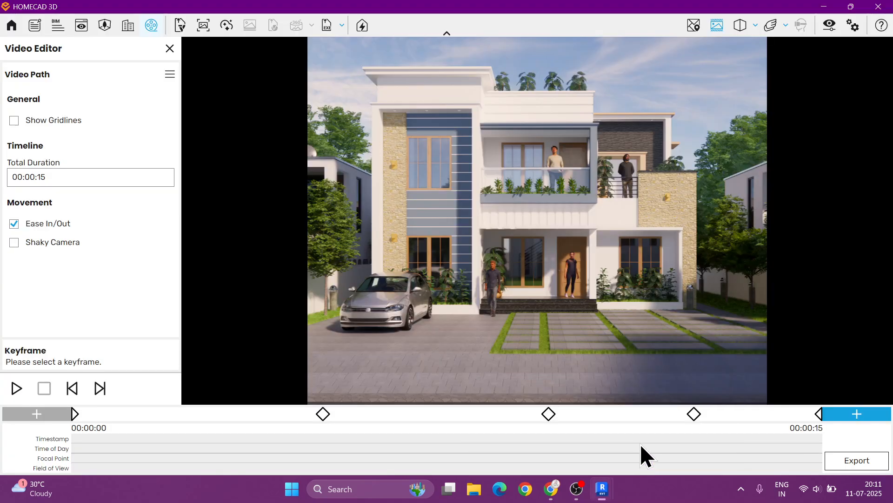
pyautogui.click(21, 387)
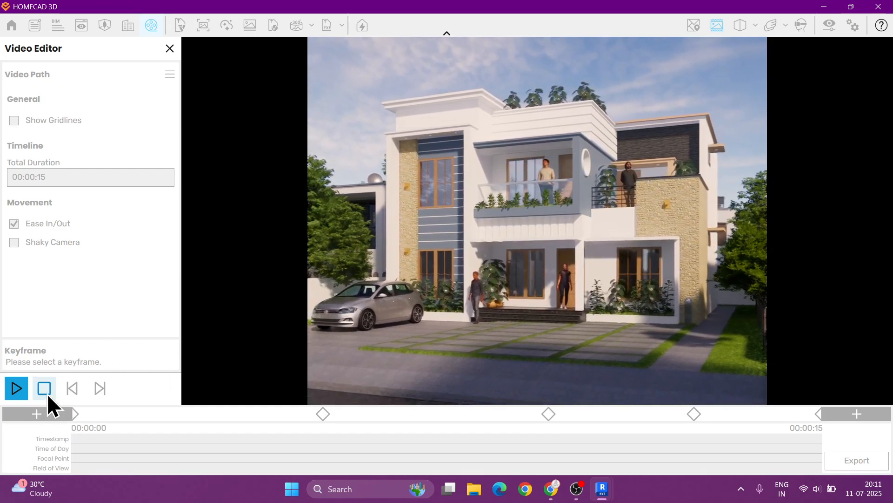
pyautogui.click(45, 391)
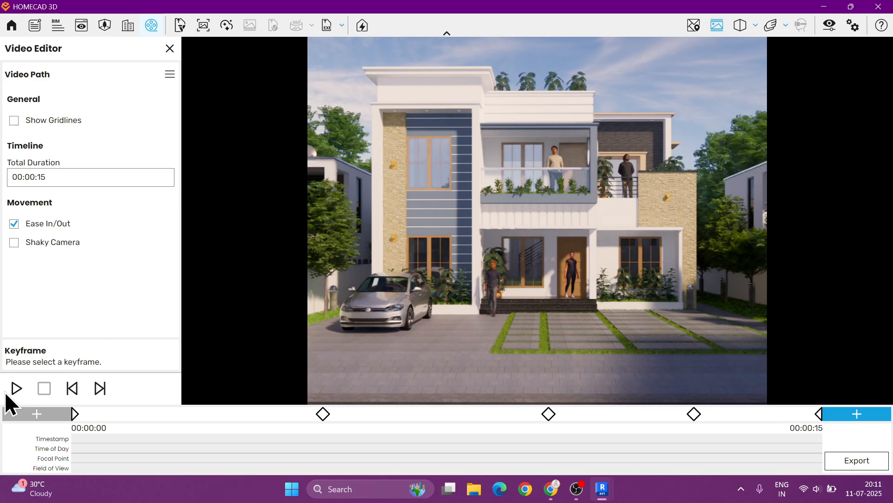
# - Return to Revit and select the placed Enscape sound source to inspect its properties
pyautogui.click(823, 7)
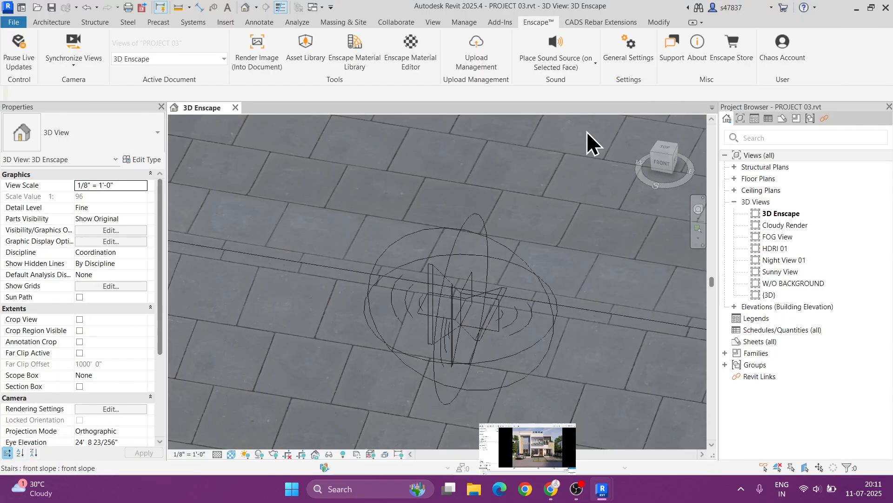
pyautogui.click(446, 311)
pyautogui.press('Escape')
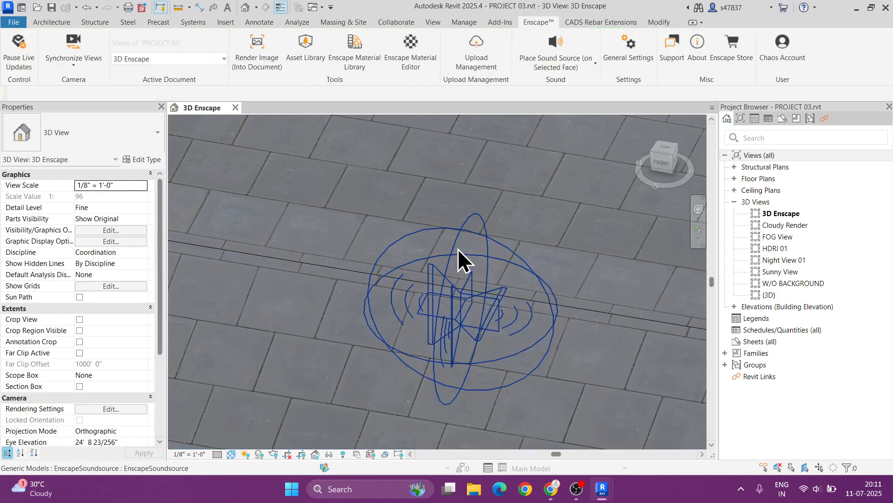
pyautogui.click(457, 249)
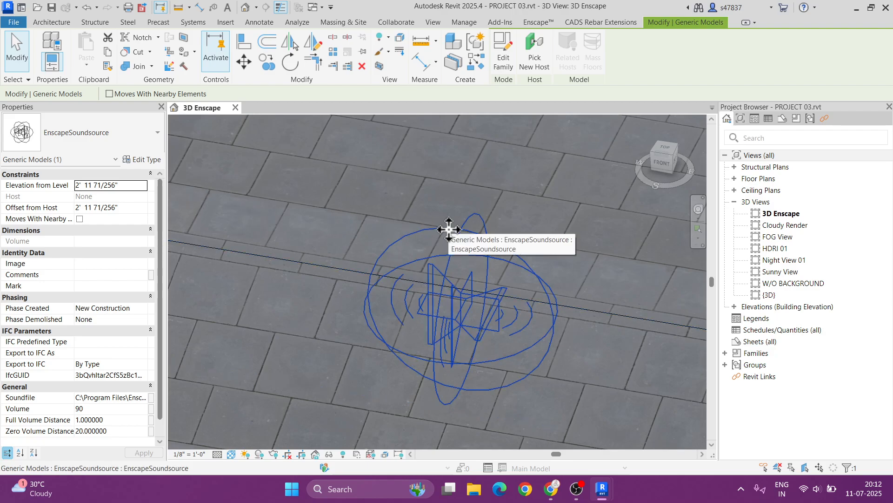
pyautogui.press('super')
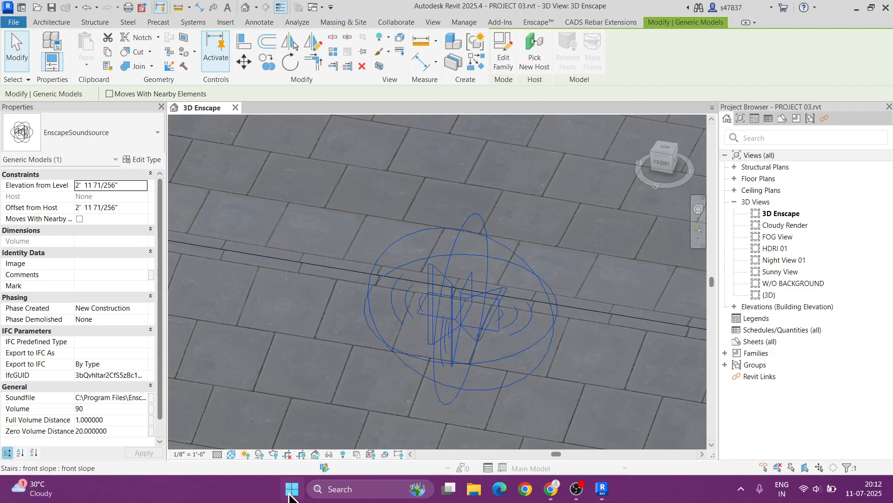
pyautogui.write('fil')
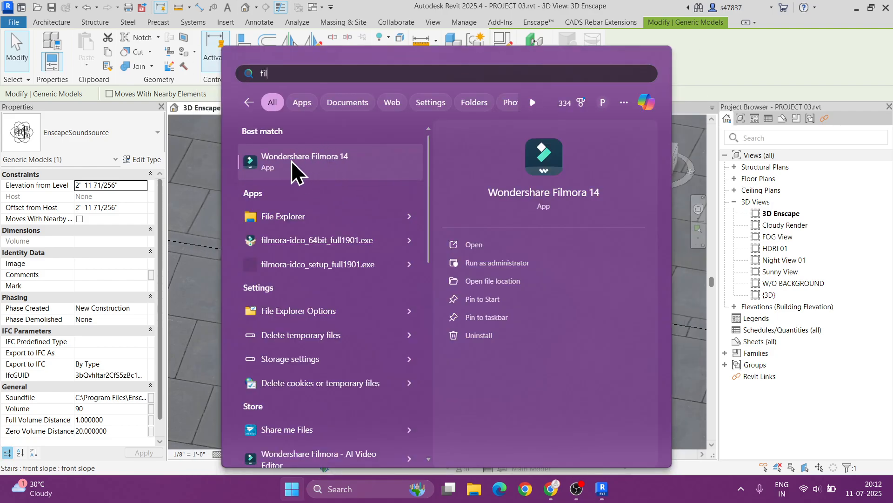
pyautogui.click(497, 5)
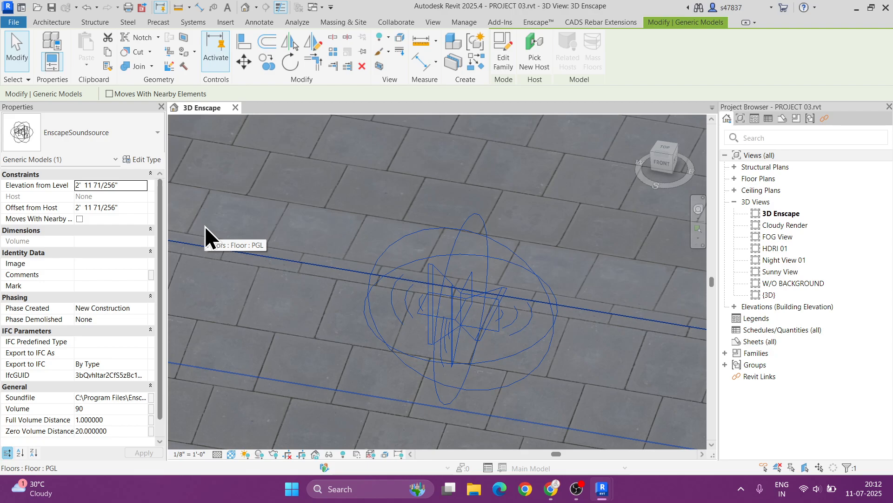
# - Deselect the sound source and zoom out to view the whole house model and site
pyautogui.click(142, 161)
pyautogui.scroll(-3, 271, 315)
pyautogui.press('Escape')
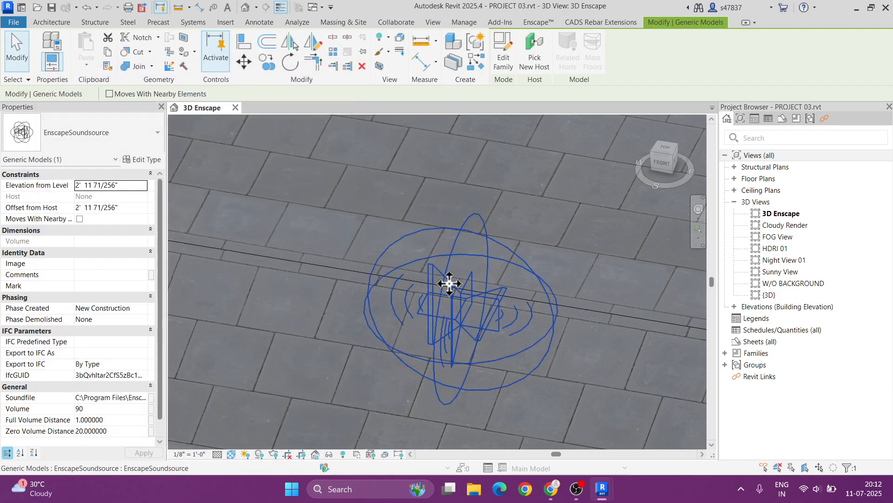
pyautogui.press('Escape')
pyautogui.scroll(-6, 451, 283)
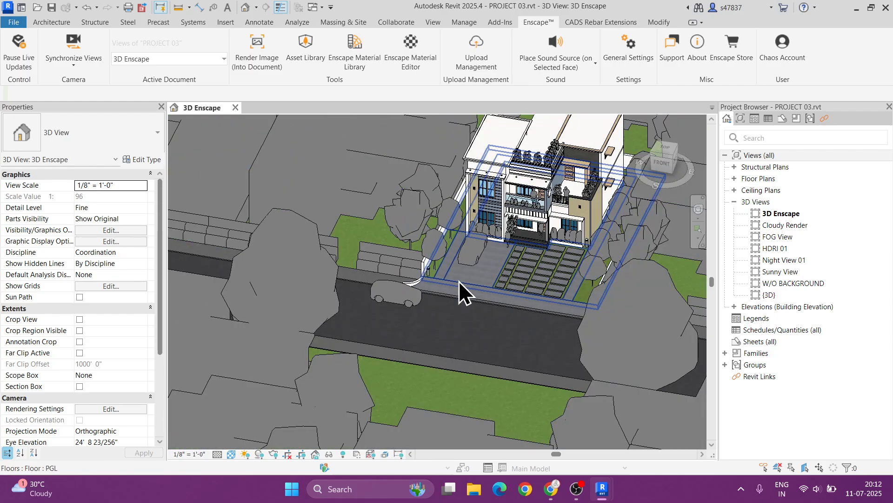
pyautogui.scroll(-5, 458, 280)
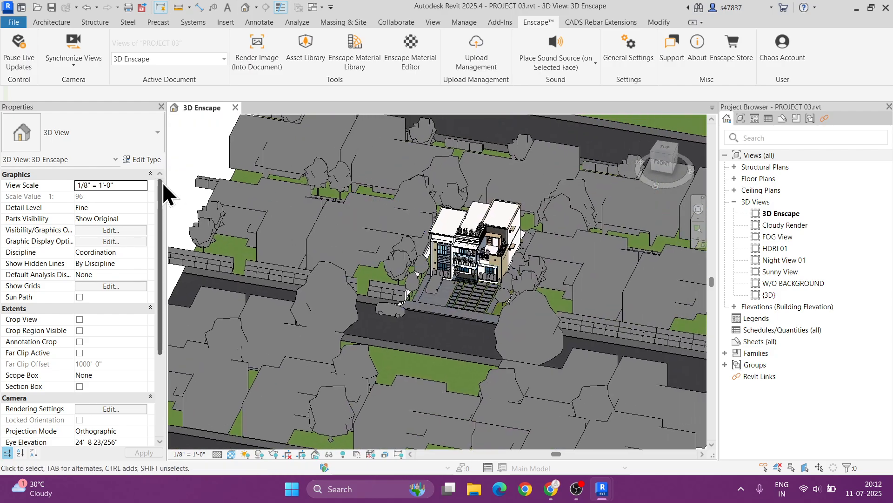
# - Switch back to HOMECAD 3D and replay the video path preview, then stop playback
pyautogui.moveTo(603, 488)
pyautogui.click(628, 458)
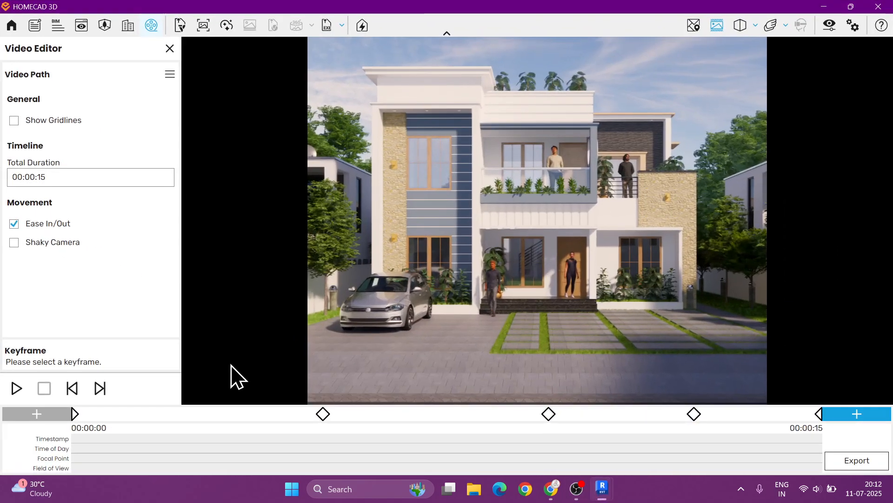
pyautogui.click(26, 396)
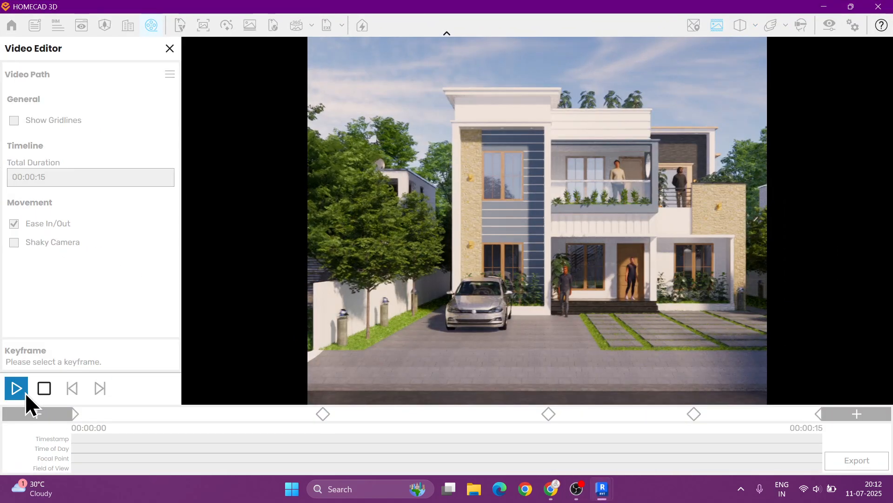
pyautogui.click(46, 390)
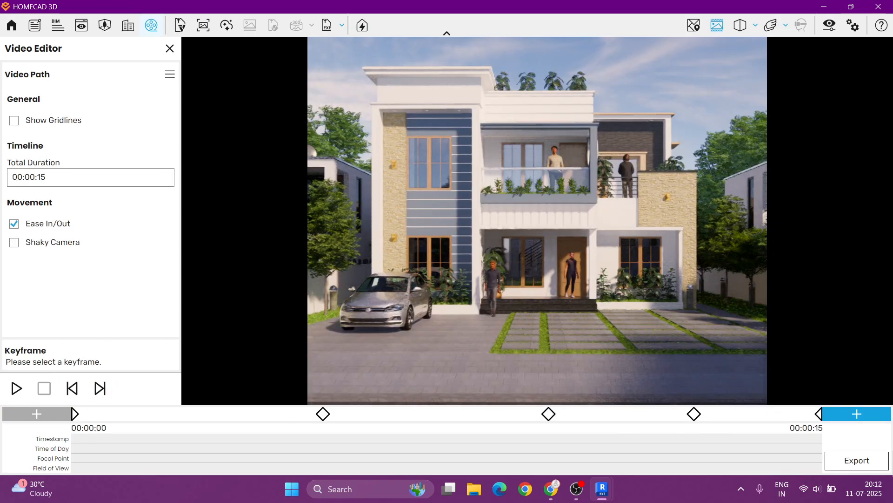
# - Export the video at Custom 1350 × 1080, Maximum quality, 60 fps, saving it as Walk 01 in the PROJECT 03 folder
pyautogui.click(850, 459)
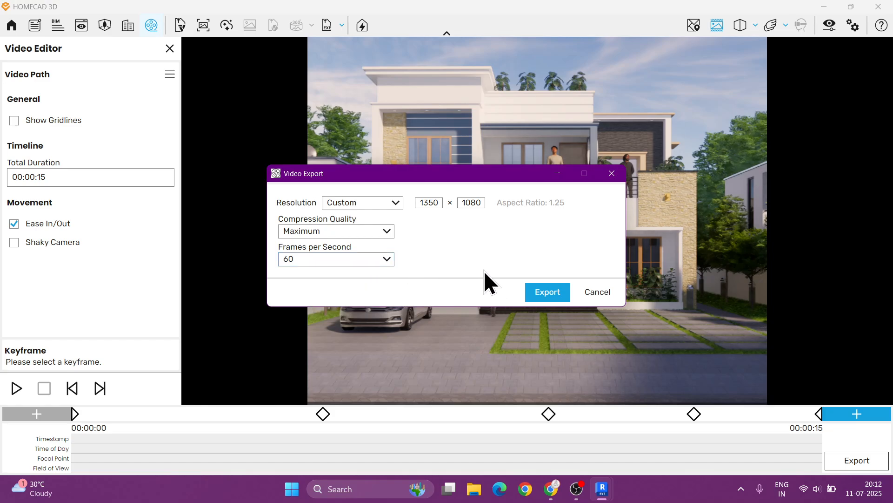
pyautogui.click(532, 287)
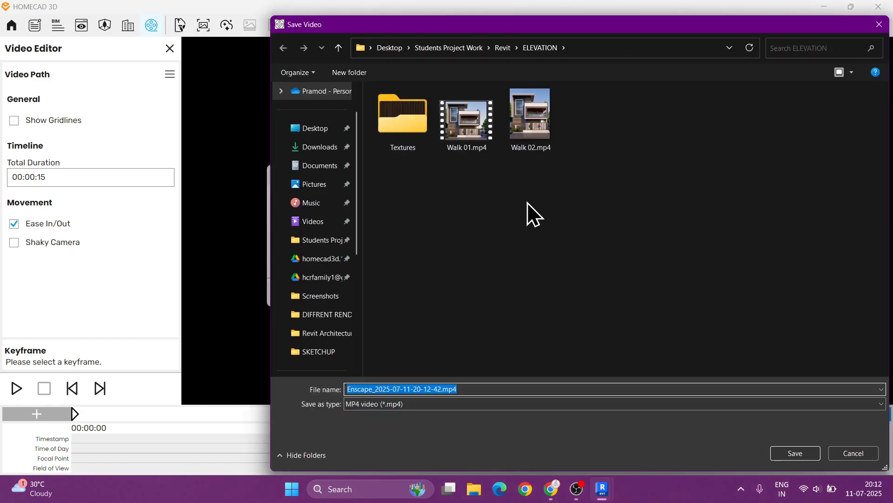
pyautogui.click(328, 321)
pyautogui.click(556, 45)
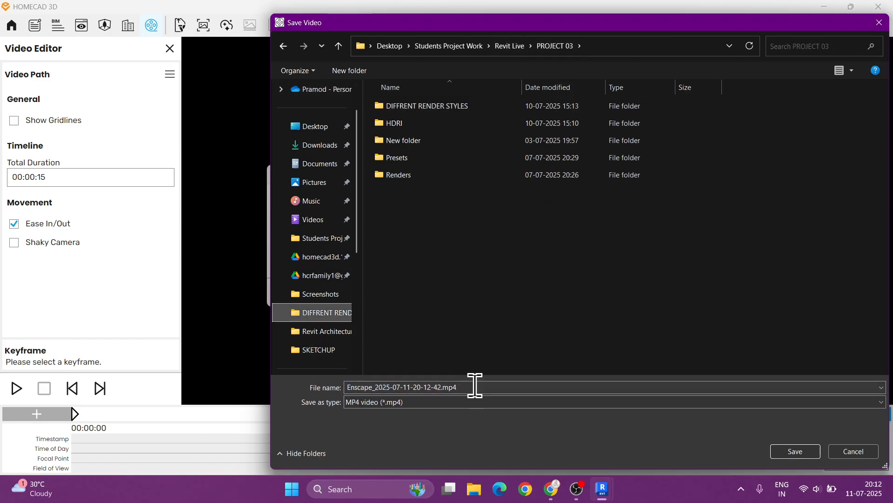
pyautogui.click(500, 387)
pyautogui.write('Wa')
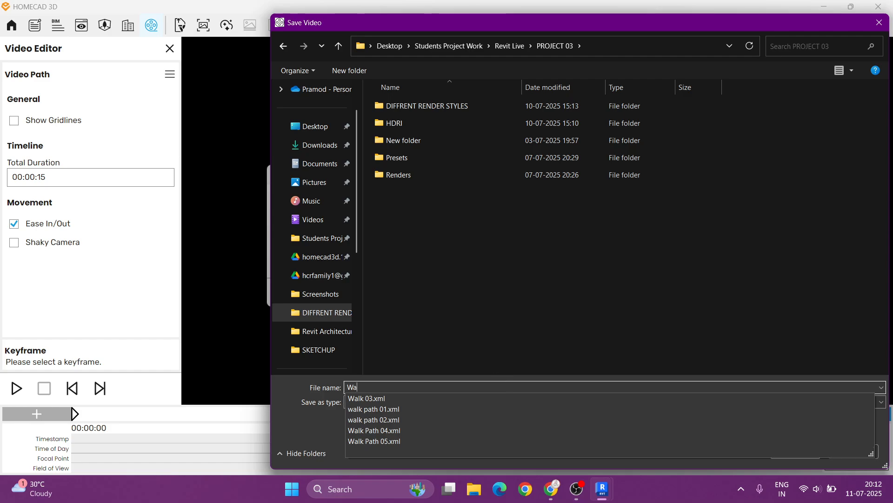
pyautogui.write('lk 01')
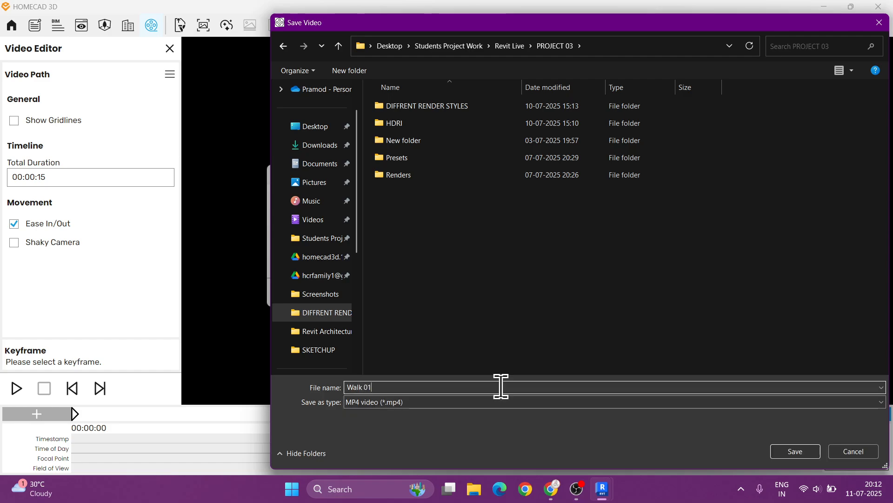
pyautogui.press('Return')
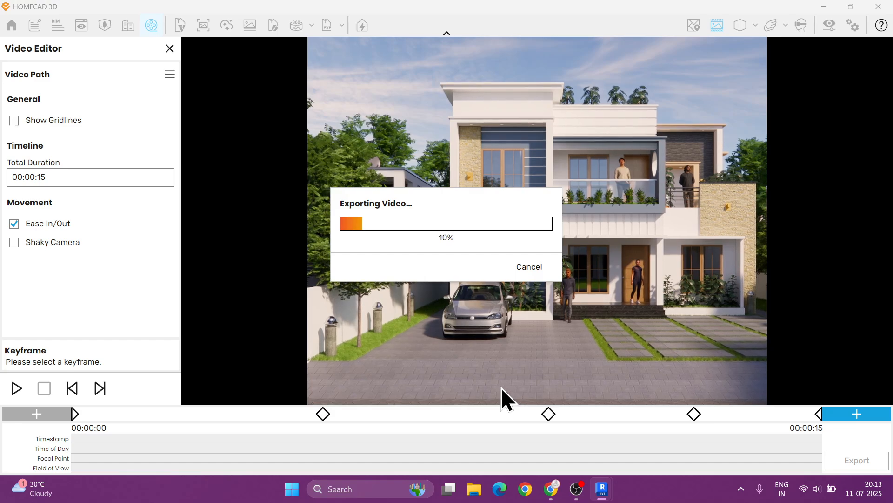
pyautogui.click(577, 488)
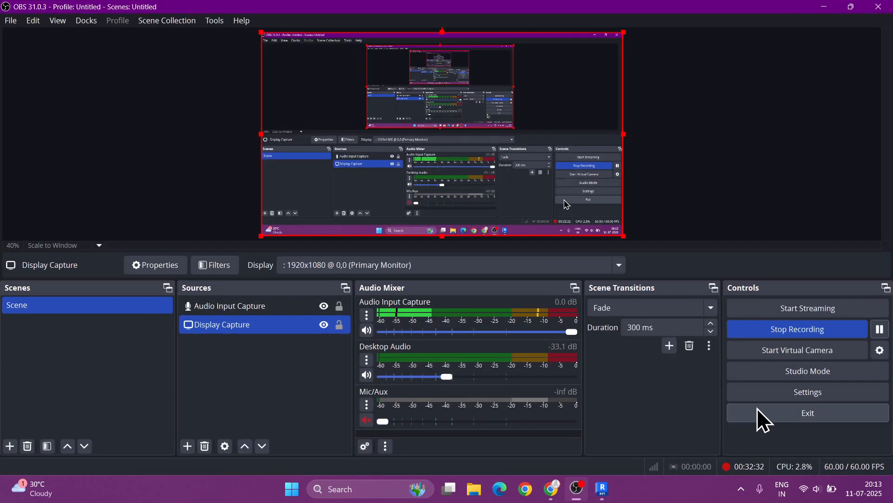